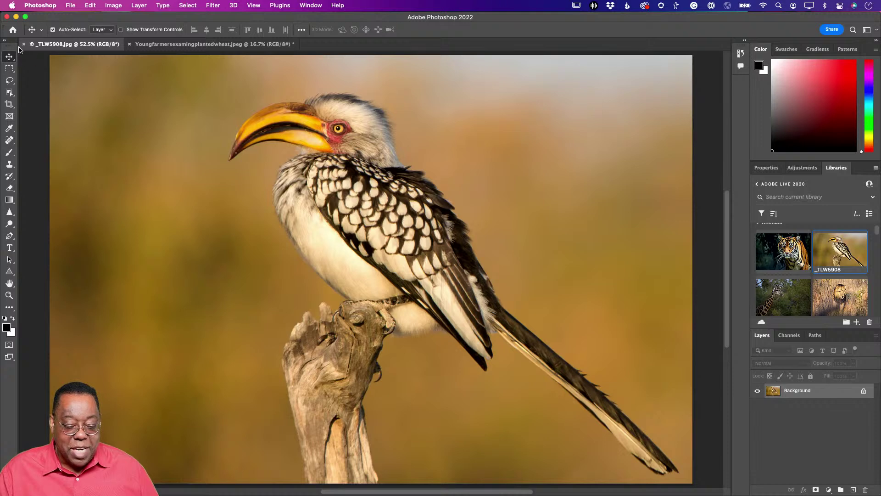
Undock the toolbar, float it over the hornbill photo, and dock it alongside the collapsed panel column.
{"action": "left_click_drag", "start_coordinate": [9, 48], "coordinate": [137, 118]}
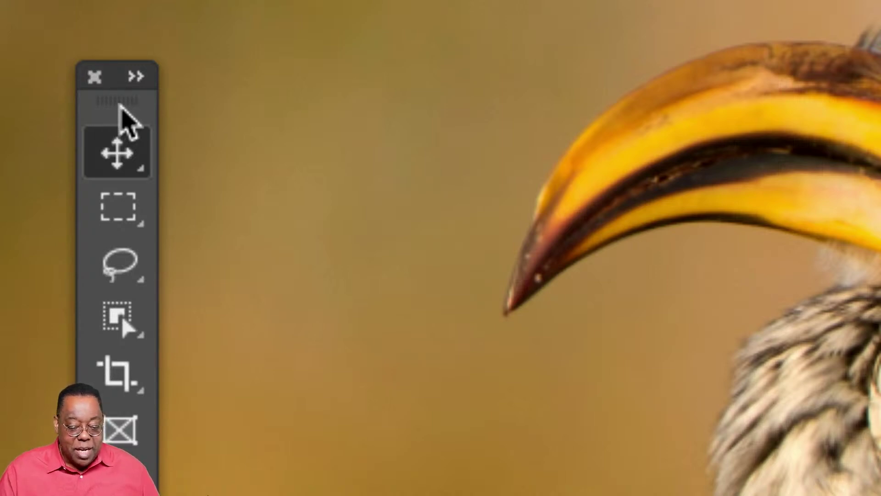
{"action": "left_click_drag", "start_coordinate": [112, 103], "coordinate": [164, 109]}
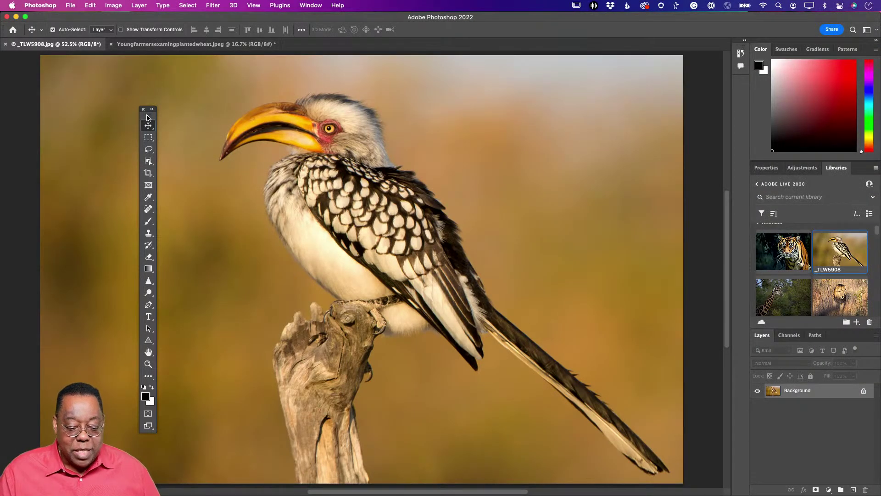
{"action": "left_click_drag", "start_coordinate": [147, 118], "coordinate": [130, 118]}
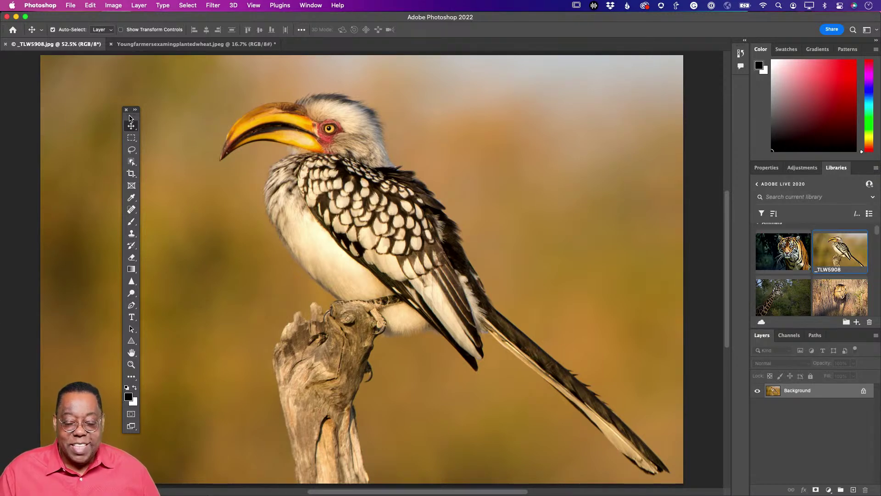
{"action": "left_click_drag", "start_coordinate": [129, 117], "coordinate": [613, 134]}
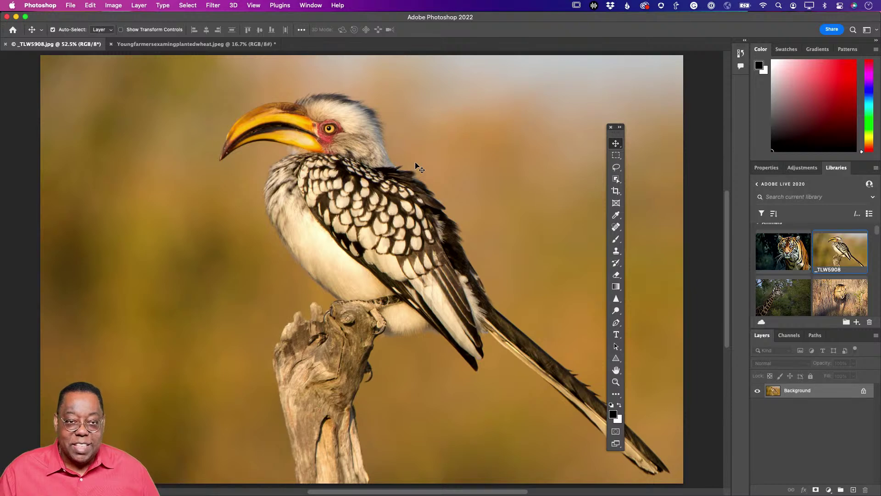
{"action": "left_click_drag", "start_coordinate": [617, 137], "coordinate": [724, 122]}
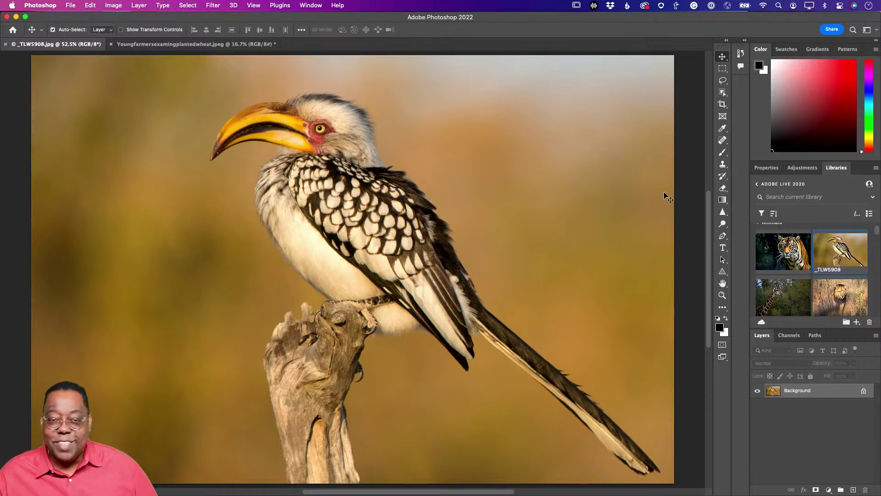
Detach the toolbar from the panel column and float it over the image near the bird's beak.
{"action": "left_click", "coordinate": [719, 54]}
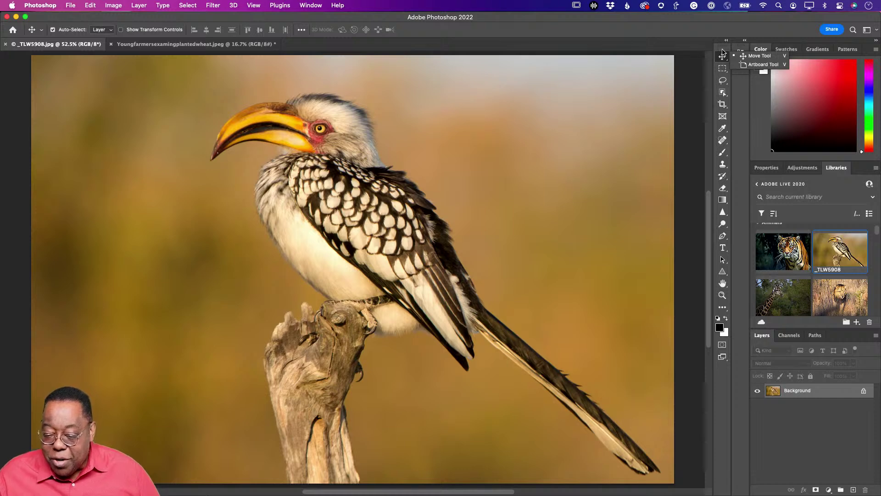
{"action": "left_click_drag", "start_coordinate": [723, 48], "coordinate": [171, 111]}
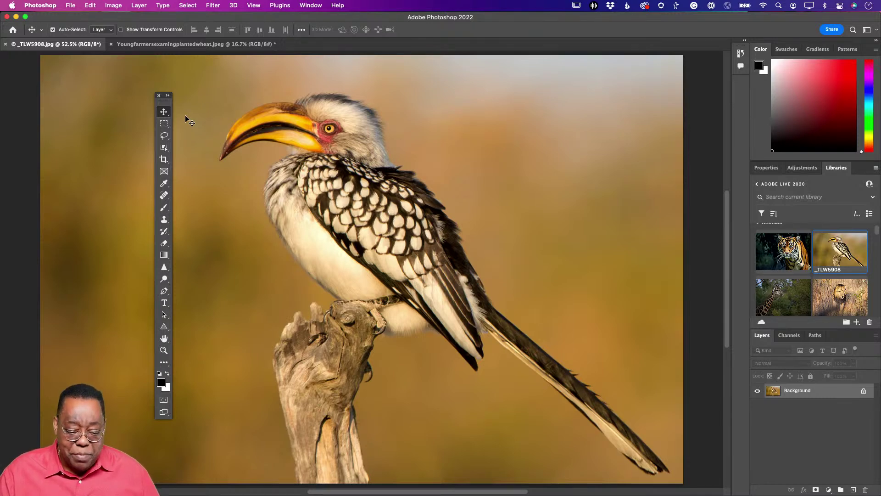
Toggle the floating toolbar between two-column and single-column layouts, and dock it back at its original window edge.
{"action": "left_click", "coordinate": [168, 95]}
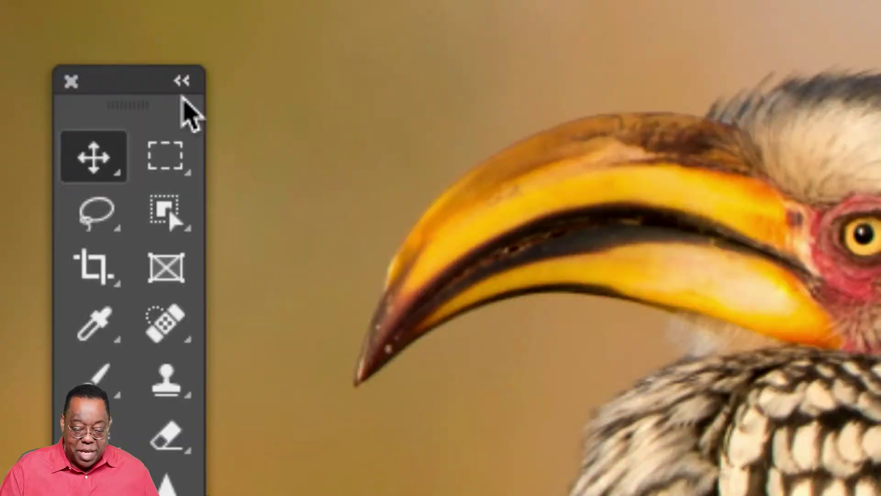
{"action": "left_click", "coordinate": [181, 86]}
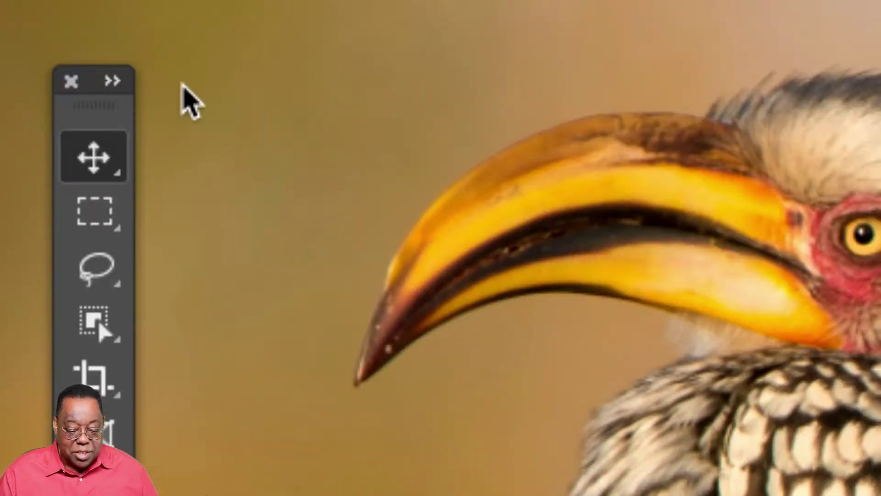
{"action": "left_click", "coordinate": [115, 83]}
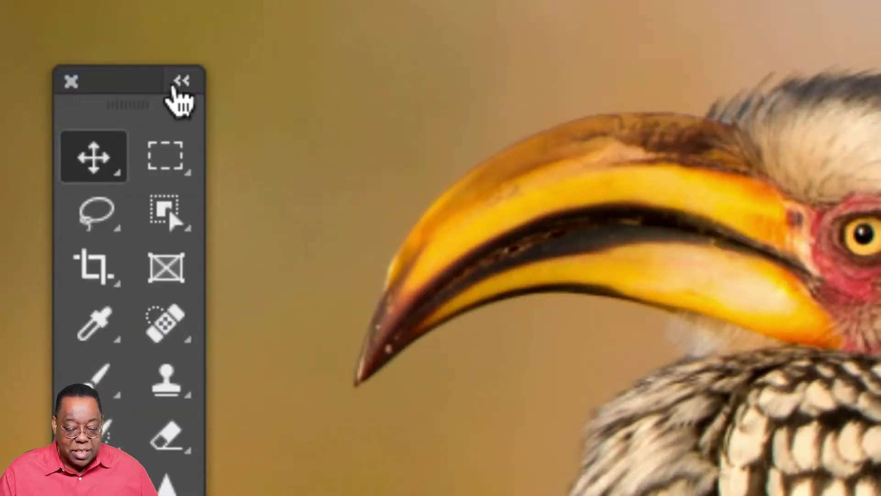
{"action": "left_click", "coordinate": [182, 82]}
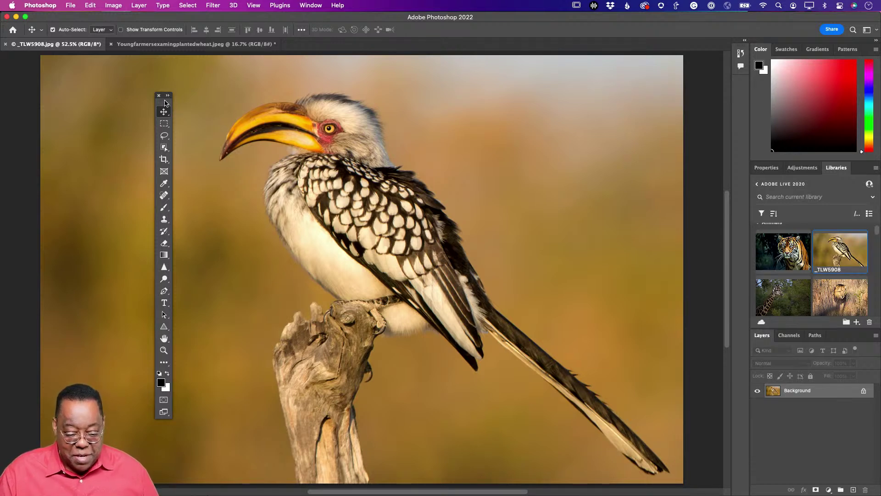
{"action": "left_click_drag", "start_coordinate": [168, 102], "coordinate": [9, 119]}
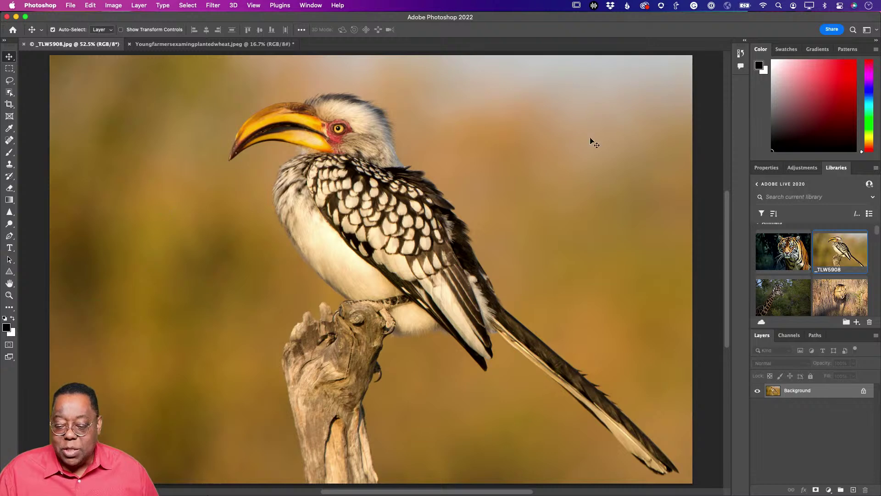
Switch back and forth between the Photography and Essentials workspaces to compare their layouts, finishing in Essentials.
{"action": "left_click", "coordinate": [867, 31]}
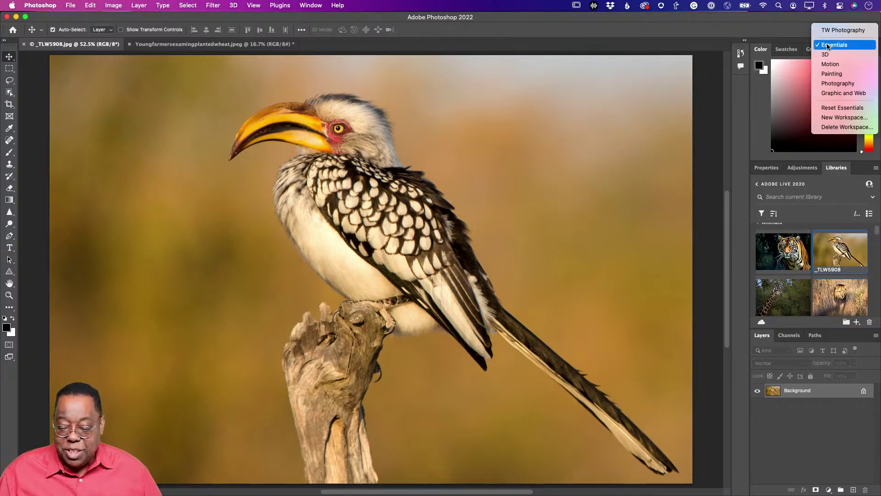
{"action": "left_click", "coordinate": [838, 84]}
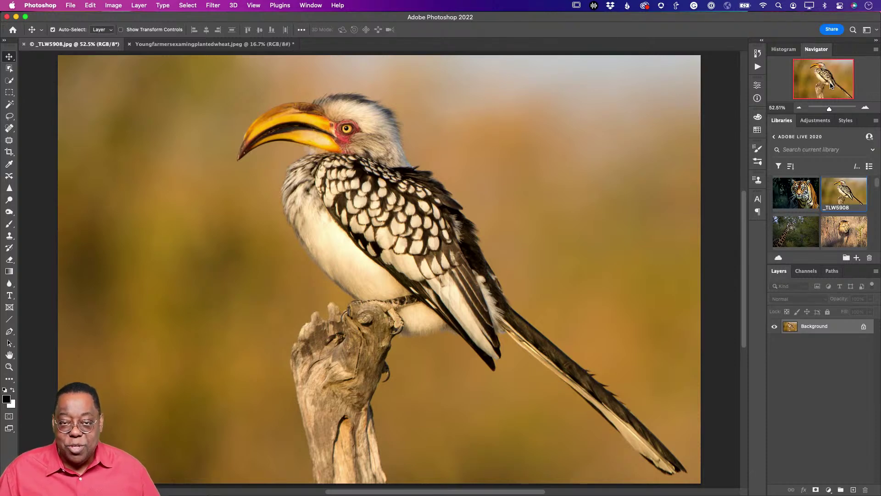
{"action": "left_click", "coordinate": [867, 30]}
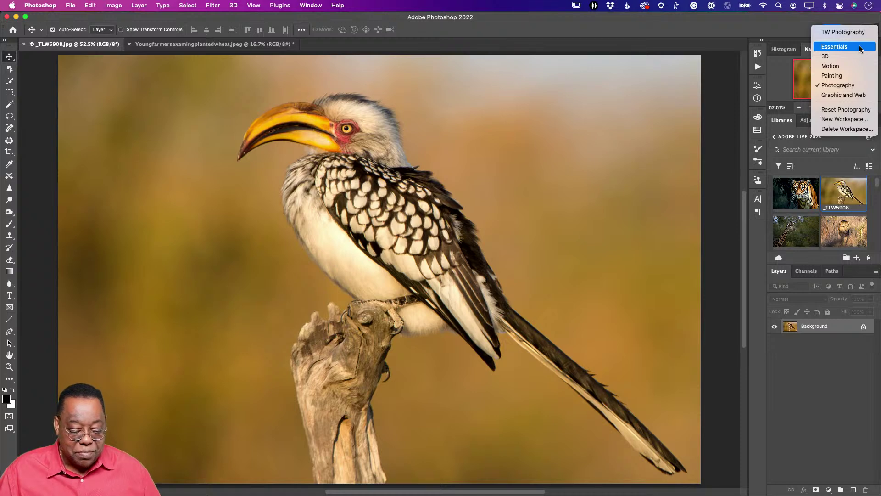
{"action": "left_click", "coordinate": [860, 48]}
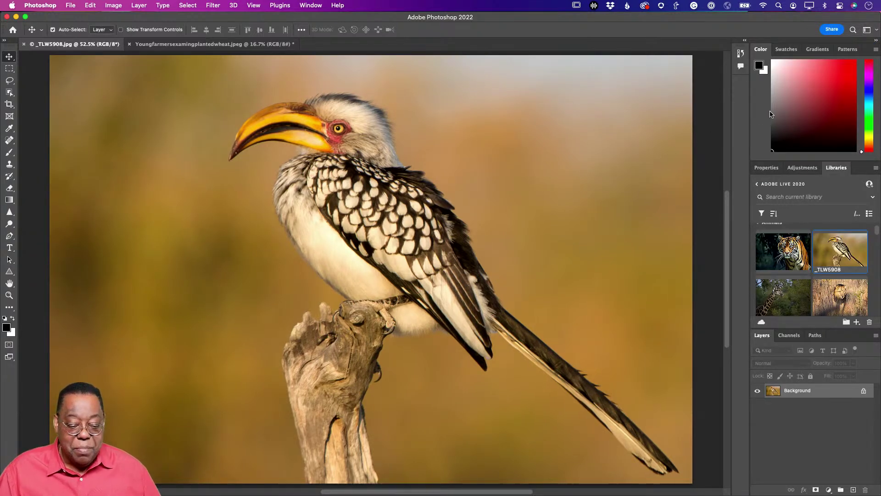
{"action": "left_click", "coordinate": [863, 30]}
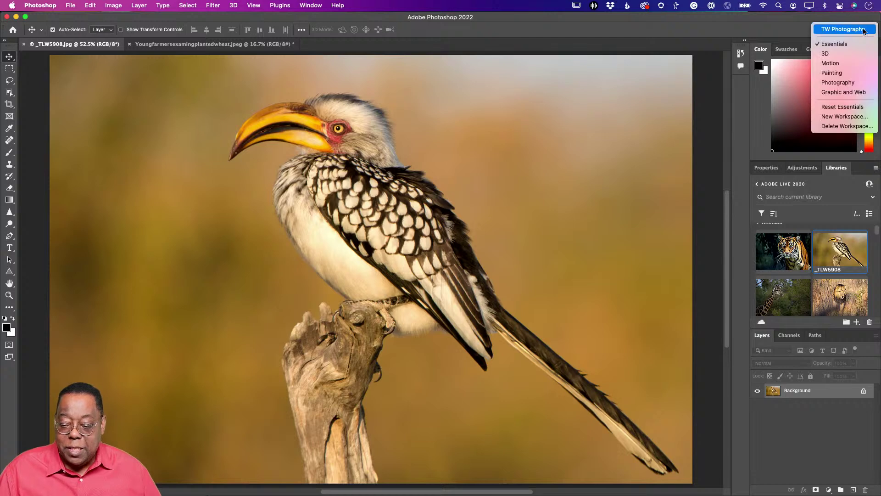
{"action": "left_click", "coordinate": [838, 83]}
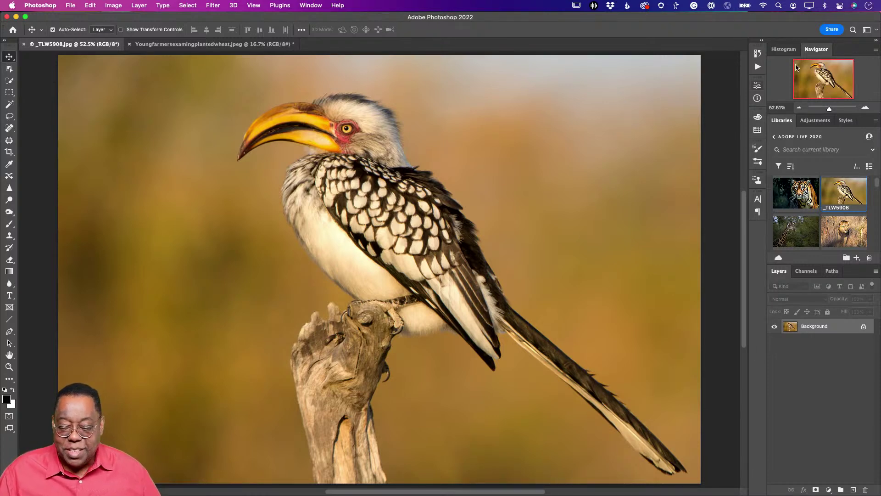
{"action": "left_click", "coordinate": [867, 29]}
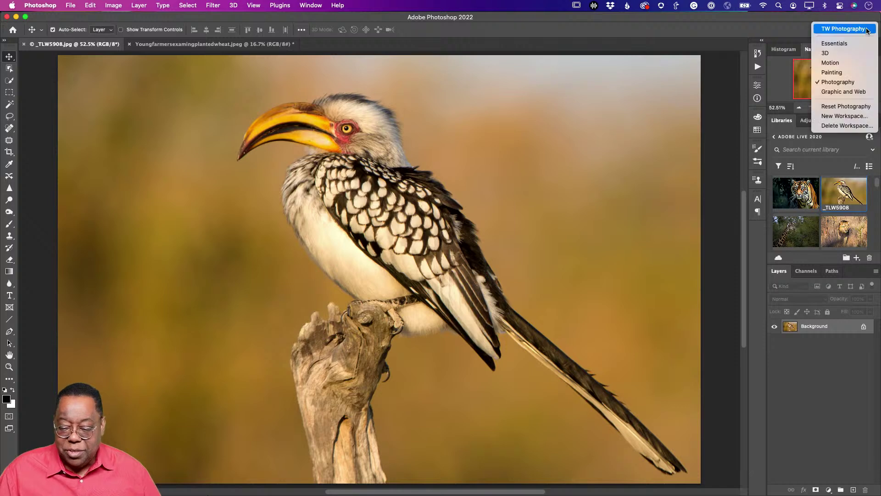
{"action": "left_click", "coordinate": [834, 43]}
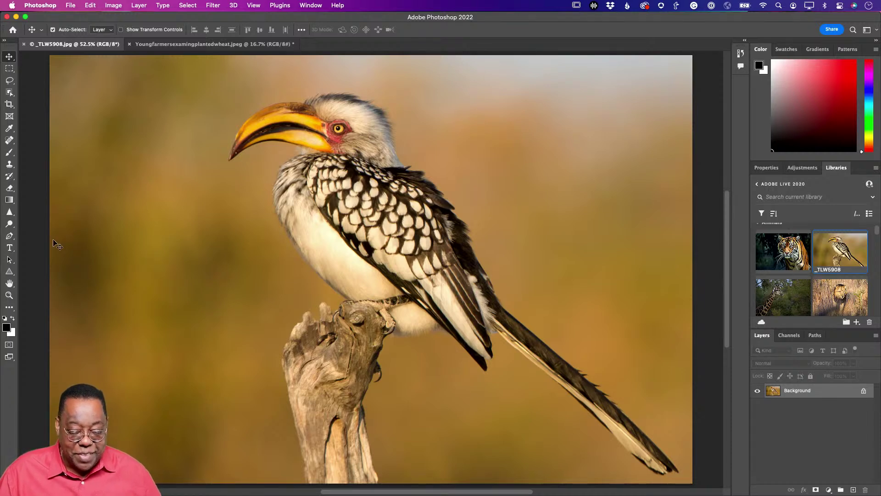
Open the toolbar customization dialog, and reposition and enlarge it to show more of the tool list.
{"action": "left_click", "coordinate": [91, 6]}
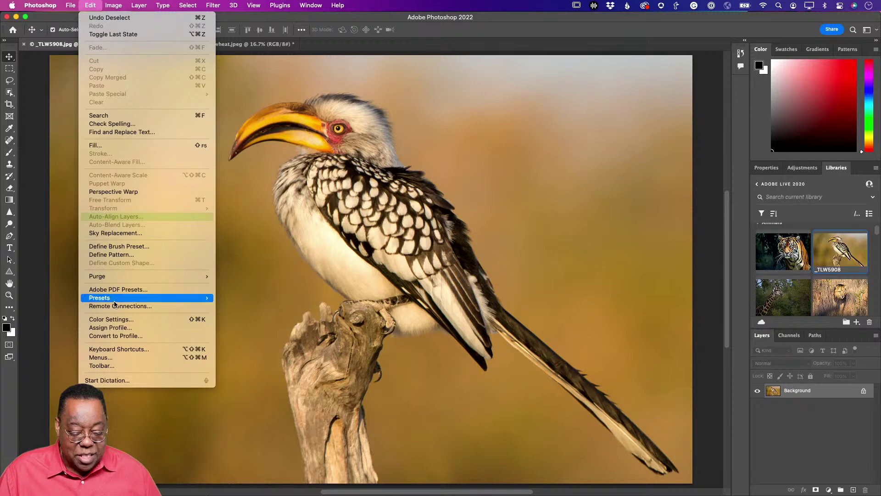
{"action": "left_click", "coordinate": [150, 367]}
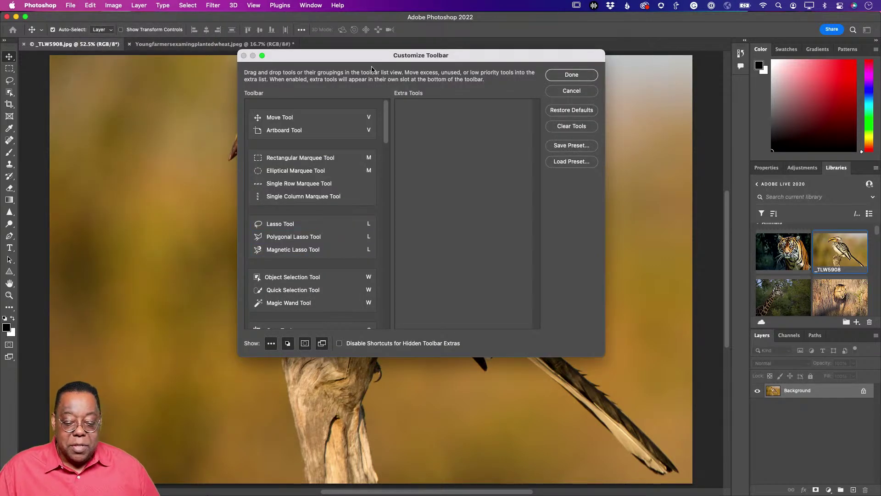
{"action": "left_click_drag", "start_coordinate": [362, 54], "coordinate": [270, 16]}
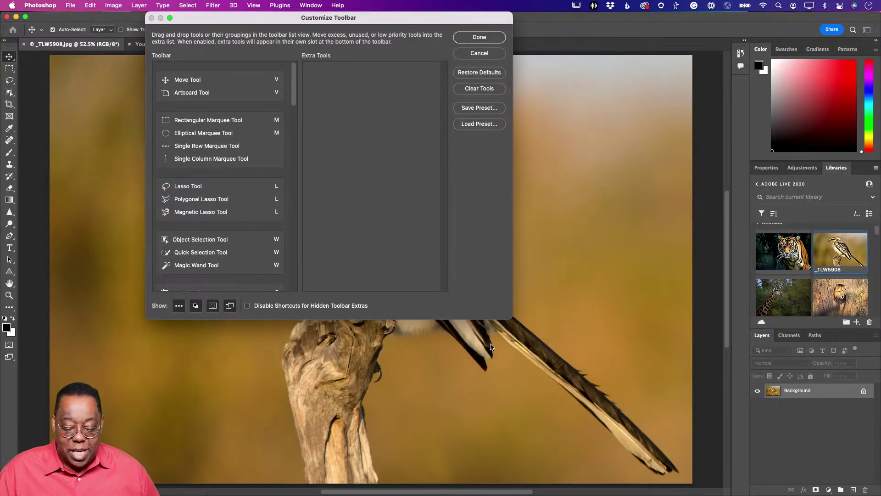
{"action": "left_click_drag", "start_coordinate": [507, 319], "coordinate": [640, 463]}
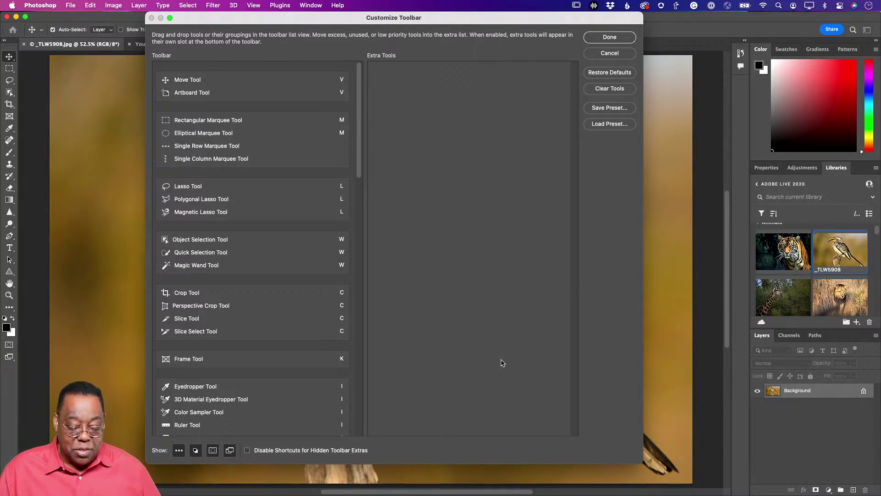
Move the Slice Tool, Slice Select Tool and Frame Tool from the toolbar to Extra Tools.
{"action": "left_click_drag", "start_coordinate": [238, 320], "coordinate": [469, 302]}
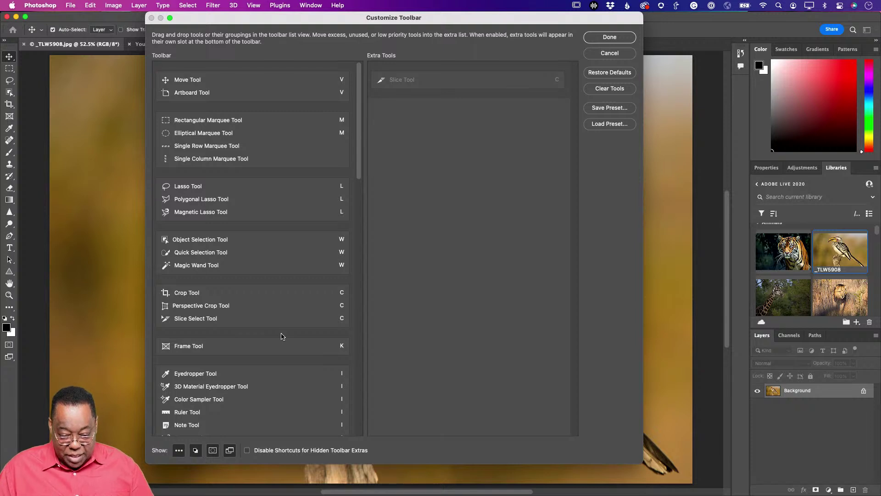
{"action": "left_click_drag", "start_coordinate": [193, 320], "coordinate": [456, 254]}
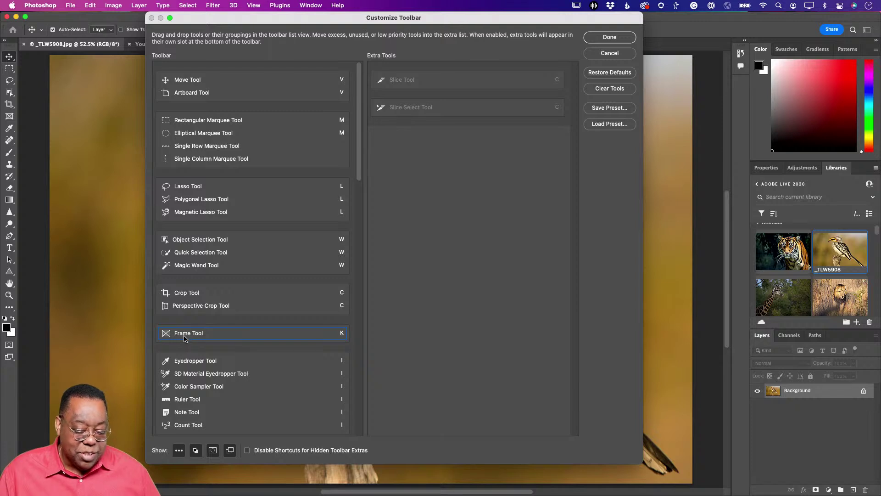
{"action": "left_click_drag", "start_coordinate": [184, 338], "coordinate": [437, 240]}
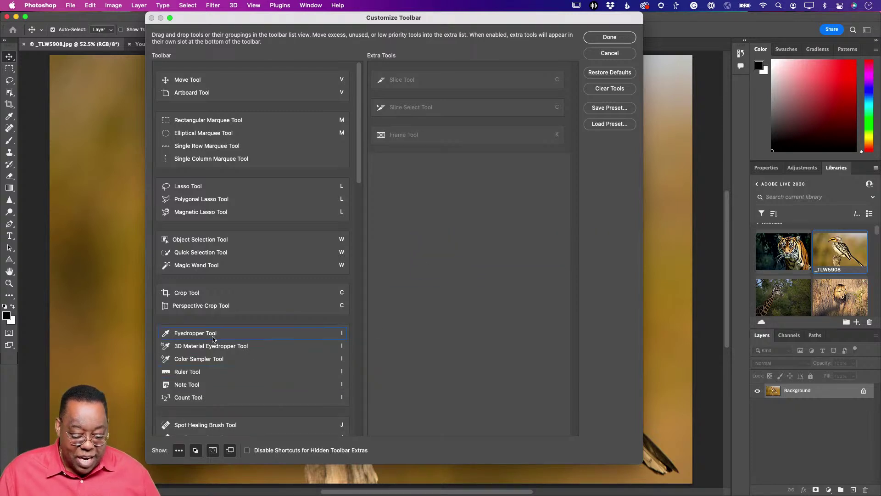
Move the 3D Material Eyedropper, Color Sampler, Note and Count tools out of the Eyedropper group into Extra Tools.
{"action": "left_click_drag", "start_coordinate": [199, 351], "coordinate": [431, 300]}
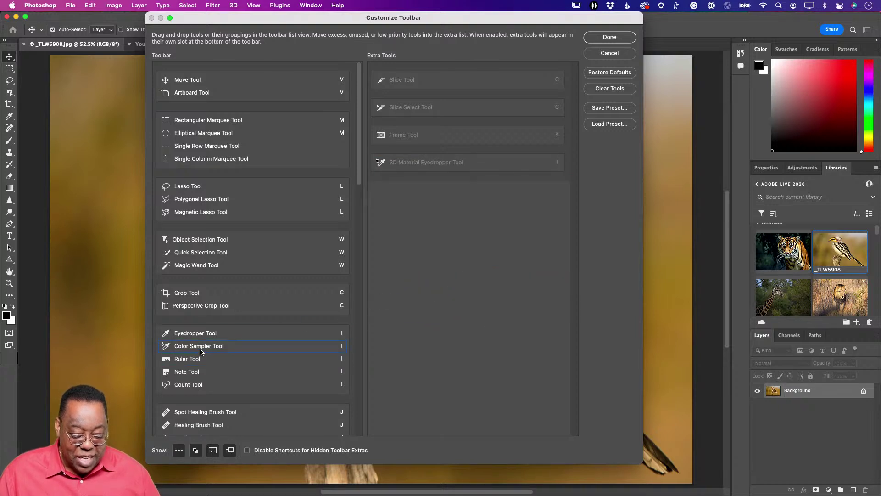
{"action": "left_click_drag", "start_coordinate": [201, 351], "coordinate": [440, 305]}
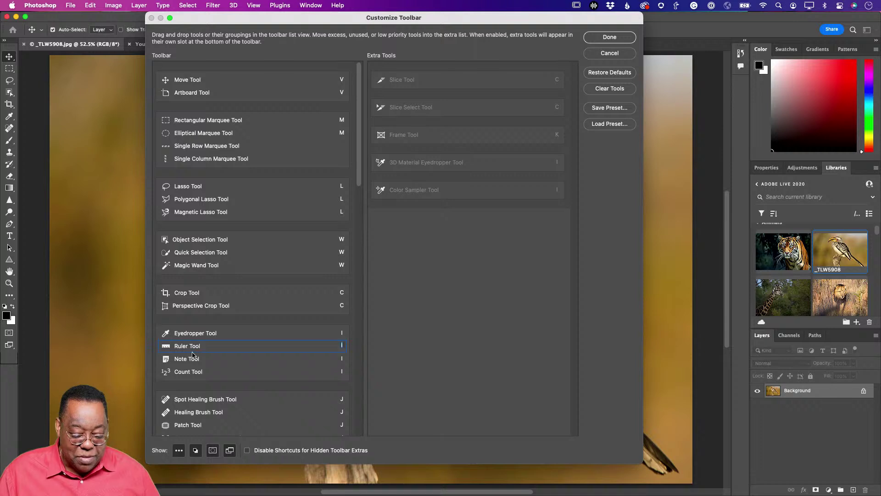
{"action": "left_click_drag", "start_coordinate": [191, 365], "coordinate": [426, 294]}
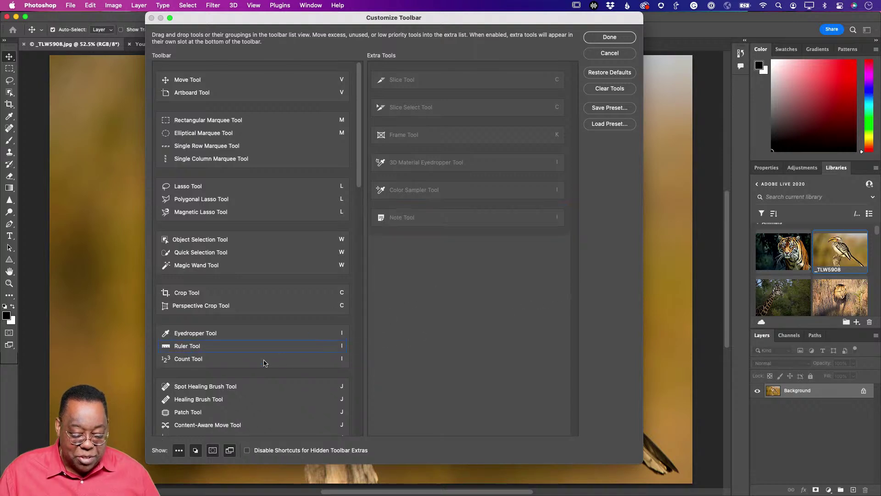
{"action": "left_click_drag", "start_coordinate": [199, 364], "coordinate": [411, 313]}
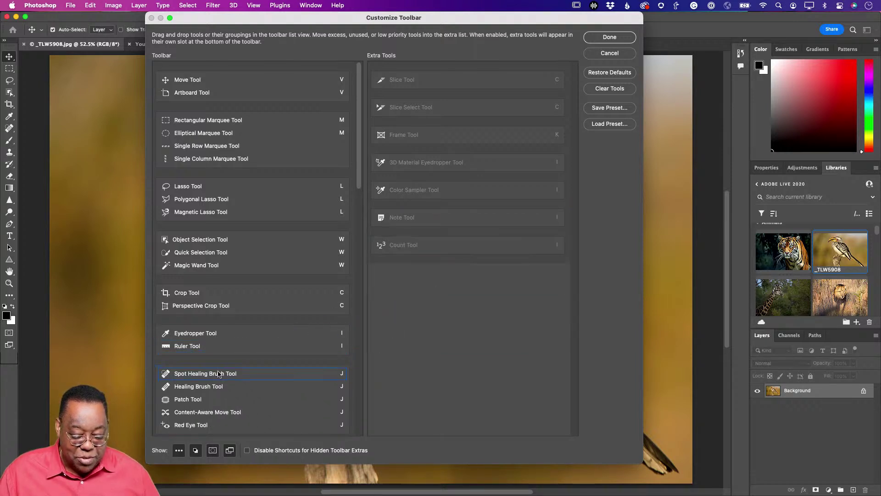
Move the Red Eye Tool and the Mixer Brush Tool from their toolbar groups to Extra Tools.
{"action": "scroll", "coordinate": [210, 378], "scroll_direction": "down", "scroll_amount": 5}
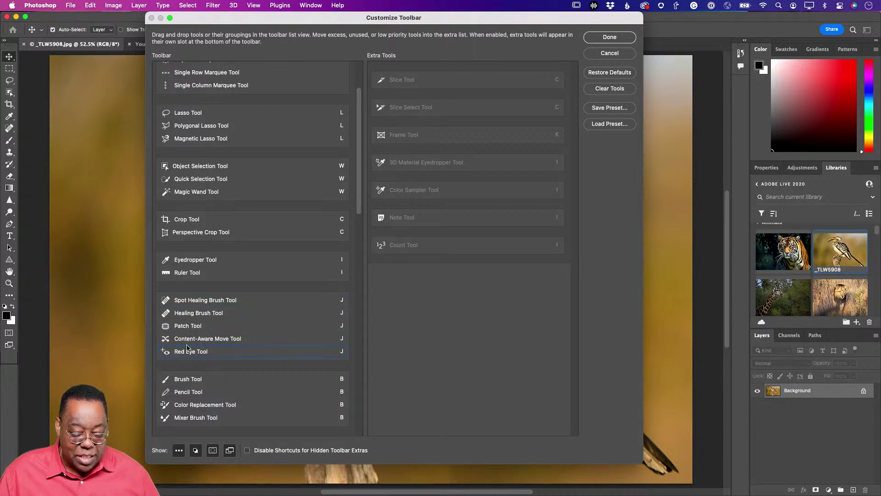
{"action": "left_click_drag", "start_coordinate": [187, 356], "coordinate": [457, 282]}
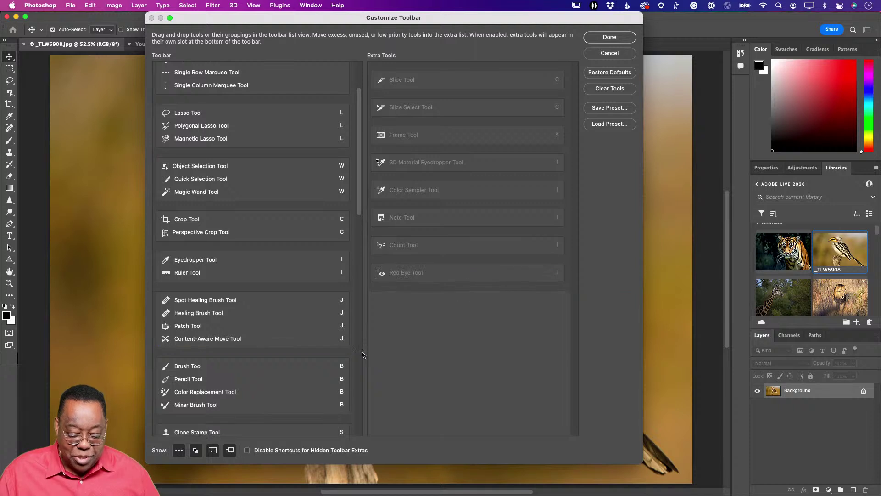
{"action": "scroll", "coordinate": [281, 349], "scroll_direction": "down", "scroll_amount": 10}
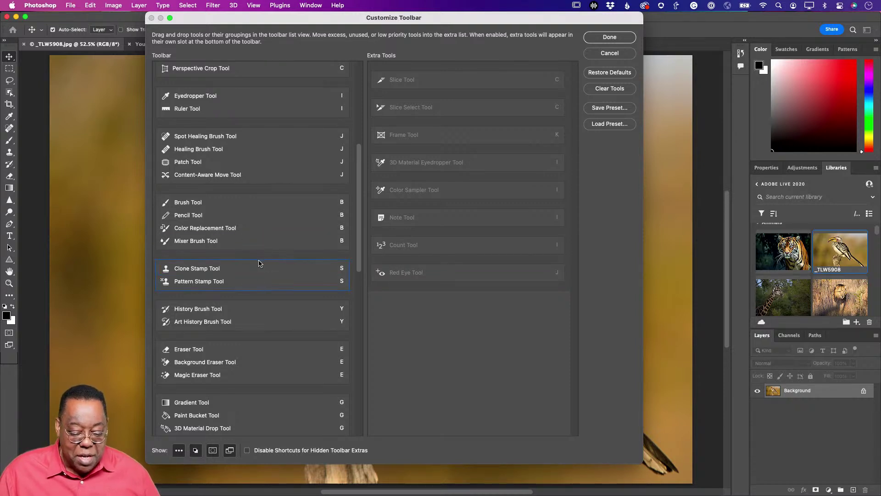
{"action": "left_click_drag", "start_coordinate": [208, 241], "coordinate": [452, 322]}
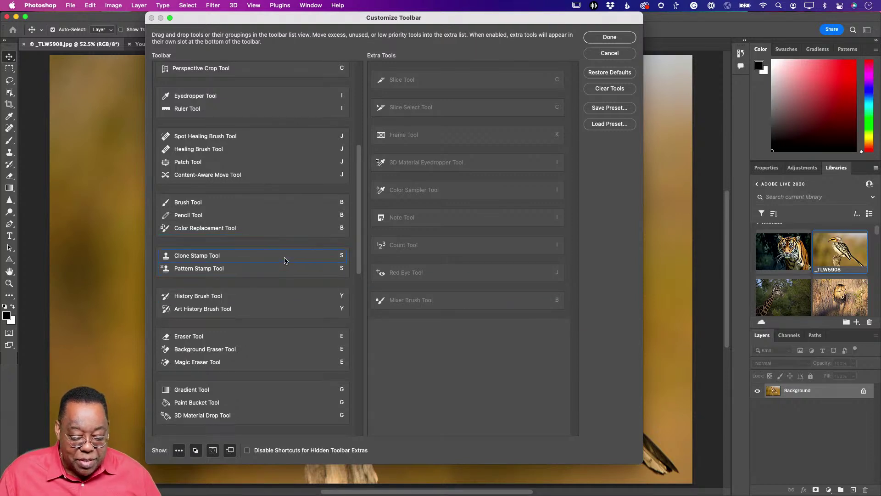
Move the Pencil, Art History Brush, Paint Bucket and 3D Material Drop tools from the toolbar list to Extra Tools.
{"action": "left_click_drag", "start_coordinate": [204, 218], "coordinate": [403, 328]}
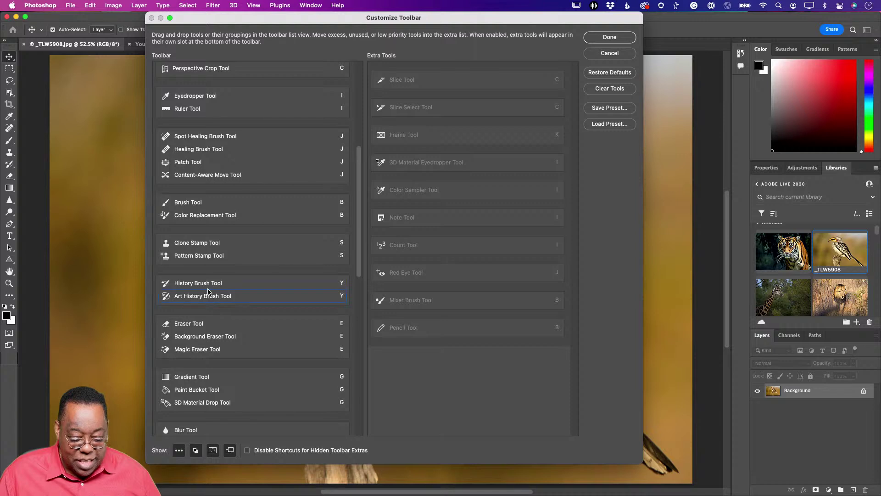
{"action": "left_click_drag", "start_coordinate": [203, 298], "coordinate": [400, 365]}
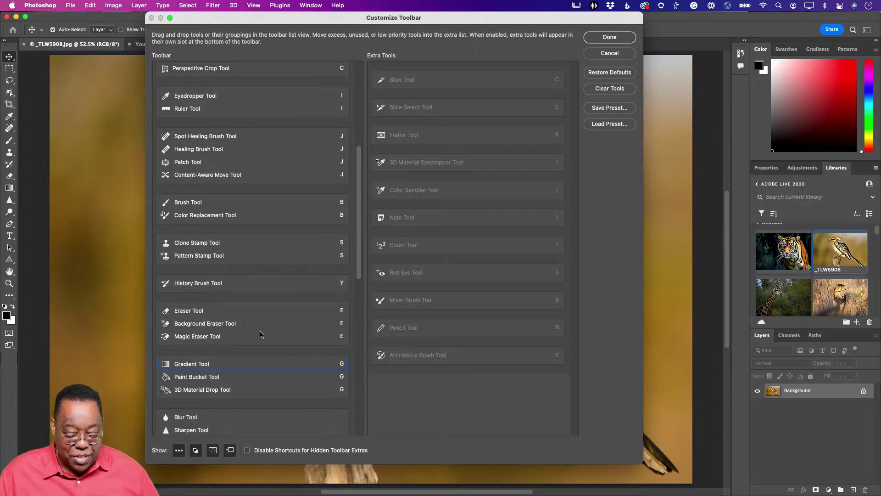
{"action": "scroll", "coordinate": [209, 331], "scroll_direction": "down", "scroll_amount": 3}
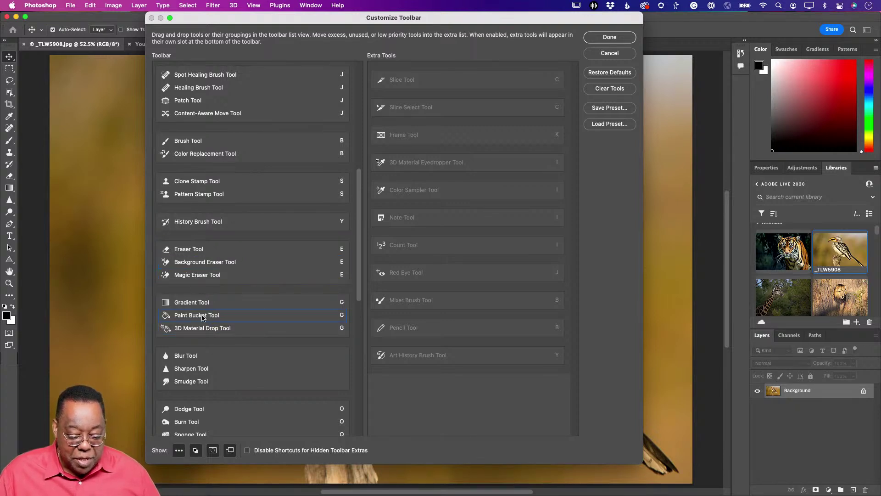
{"action": "scroll", "coordinate": [206, 329], "scroll_direction": "down", "scroll_amount": 3}
{"action": "mouse_move", "coordinate": [204, 250]}
{"action": "left_mouse_down"}
{"action": "mouse_move", "coordinate": [338, 313]}
{"action": "mouse_move", "coordinate": [413, 372]}
{"action": "left_mouse_up"}
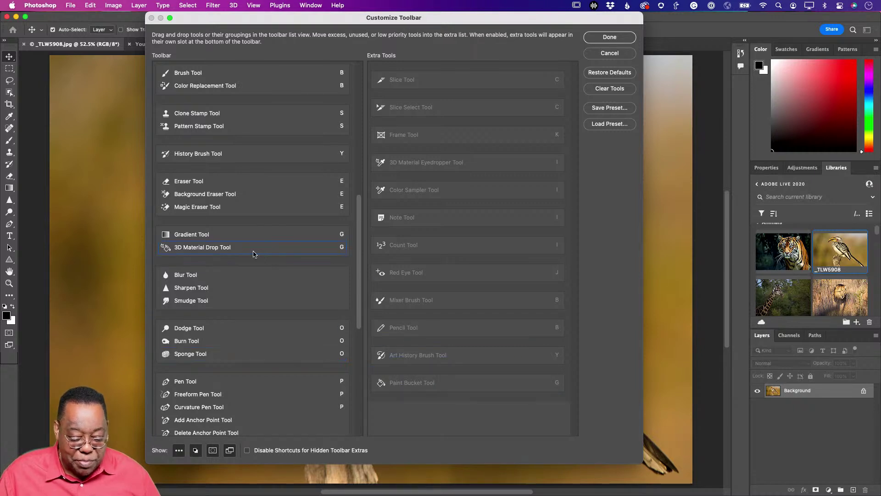
{"action": "left_click_drag", "start_coordinate": [205, 245], "coordinate": [370, 375]}
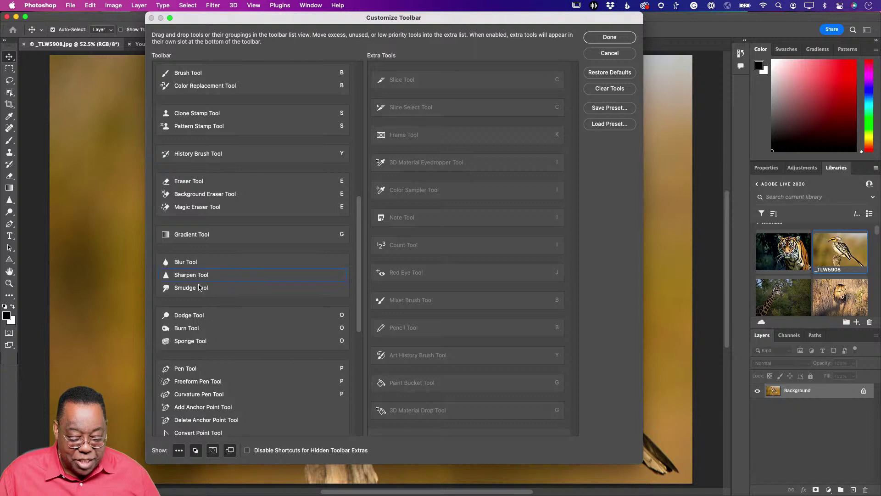
Move the Vertical Type Mask Tool and the Horizontal Type Mask Tool out of the type group into Extra Tools.
{"action": "scroll", "coordinate": [214, 327], "scroll_direction": "down", "scroll_amount": 6}
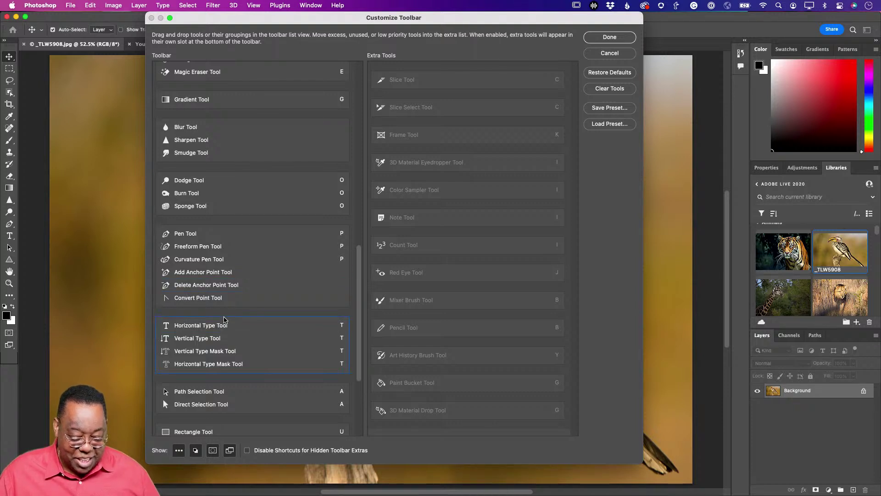
{"action": "scroll", "coordinate": [224, 320], "scroll_direction": "down", "scroll_amount": 3}
{"action": "scroll", "coordinate": [225, 319], "scroll_direction": "down", "scroll_amount": 1}
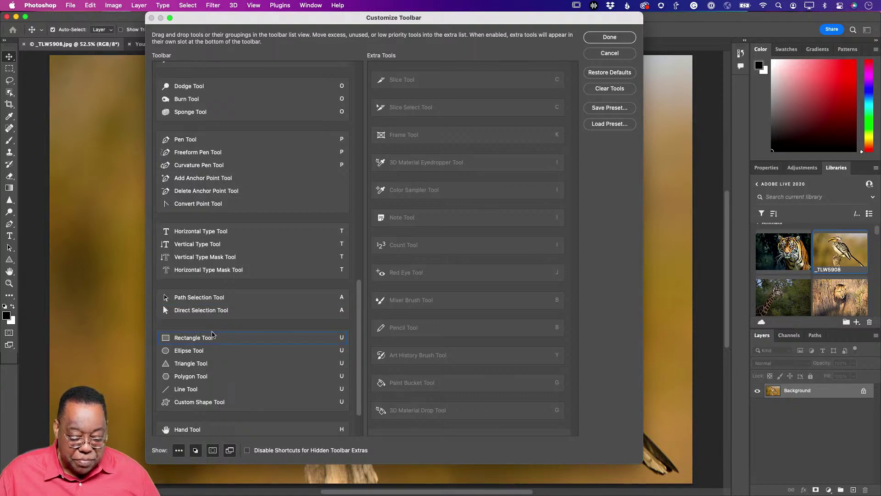
{"action": "left_click_drag", "start_coordinate": [225, 298], "coordinate": [245, 308]}
{"action": "scroll", "coordinate": [244, 309], "scroll_direction": "down", "scroll_amount": 3}
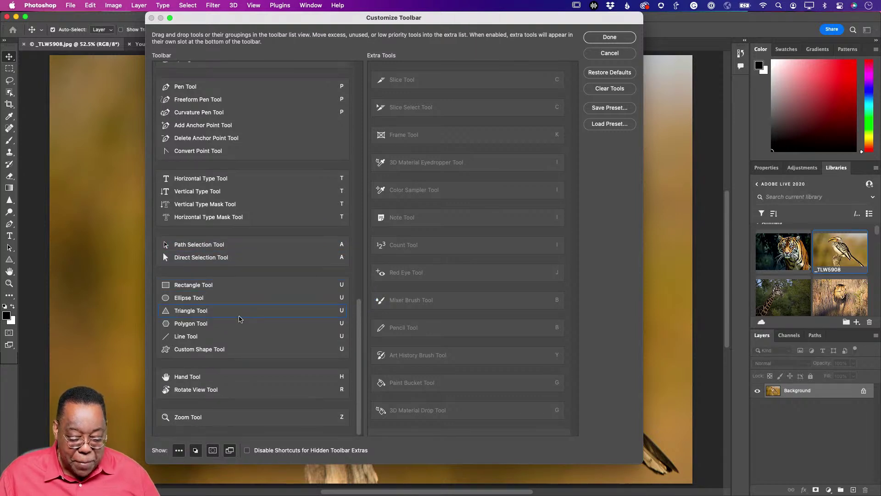
{"action": "left_click_drag", "start_coordinate": [212, 205], "coordinate": [421, 269]}
{"action": "left_click_drag", "start_coordinate": [193, 217], "coordinate": [399, 272]}
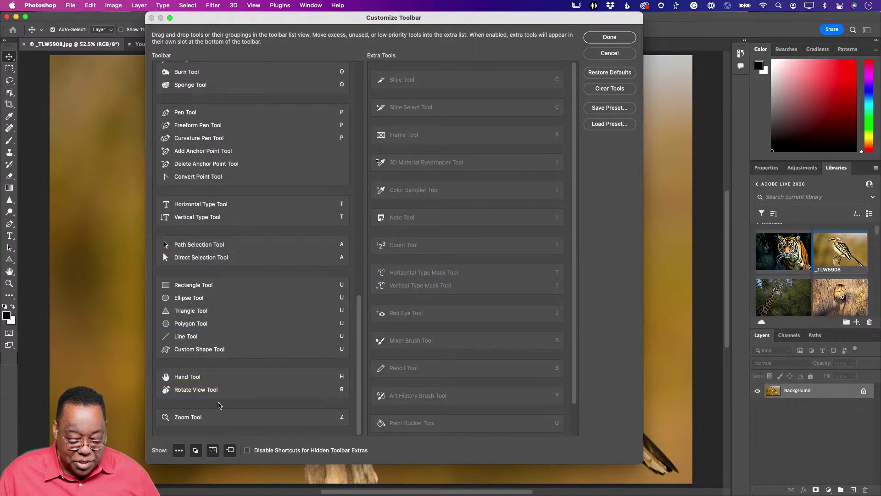
Move the Artboard Tool out of the Move Tool group into Extra Tools.
{"action": "scroll", "coordinate": [252, 341], "scroll_direction": "up", "scroll_amount": 3}
{"action": "scroll", "coordinate": [251, 340], "scroll_direction": "up", "scroll_amount": 10}
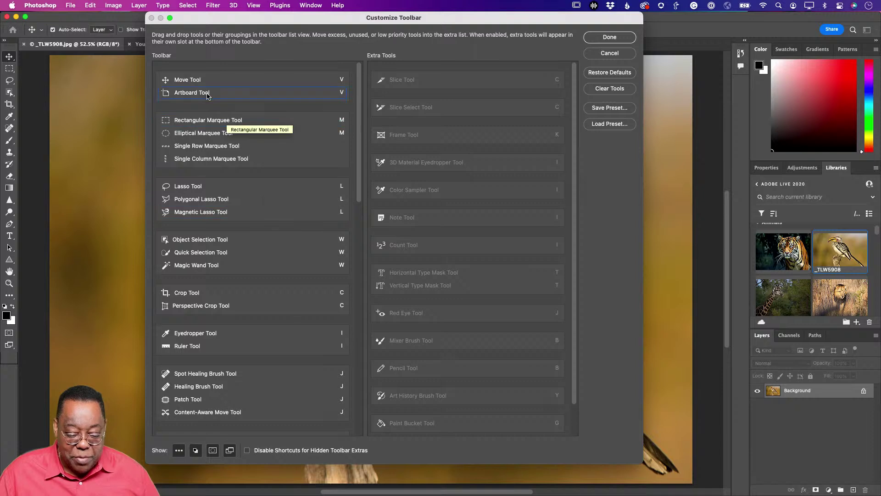
{"action": "left_click_drag", "start_coordinate": [202, 92], "coordinate": [450, 151]}
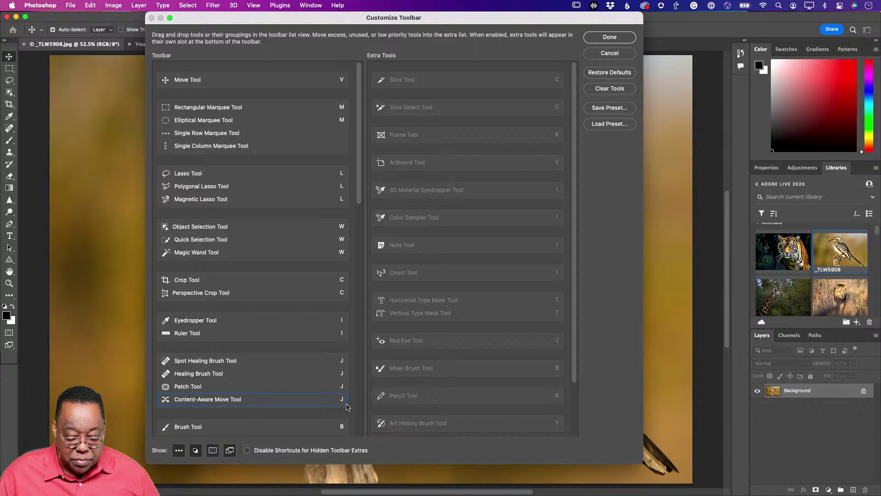
Place the healing tools group directly below the Move Tool, and split the Patch Tool into its own slot beneath that group.
{"action": "mouse_move", "coordinate": [348, 393]}
{"action": "left_mouse_down"}
{"action": "mouse_move", "coordinate": [333, 336]}
{"action": "mouse_move", "coordinate": [339, 102]}
{"action": "left_mouse_up"}
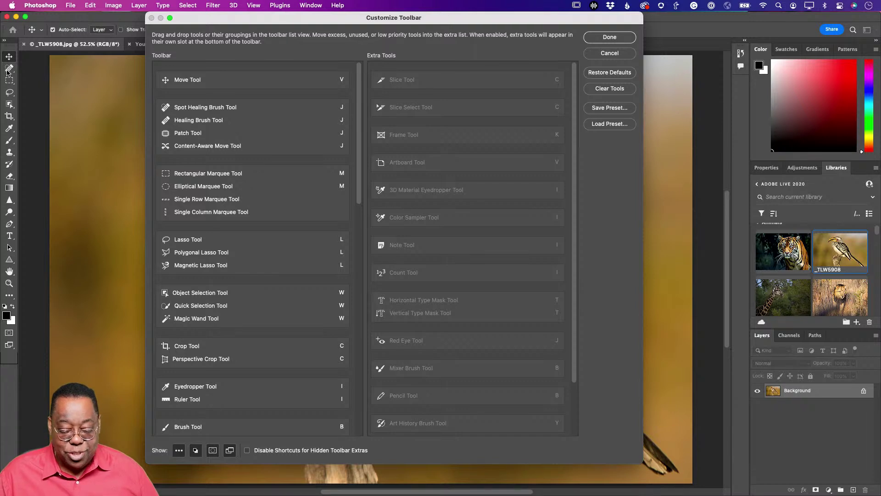
{"action": "left_click_drag", "start_coordinate": [189, 136], "coordinate": [184, 167]}
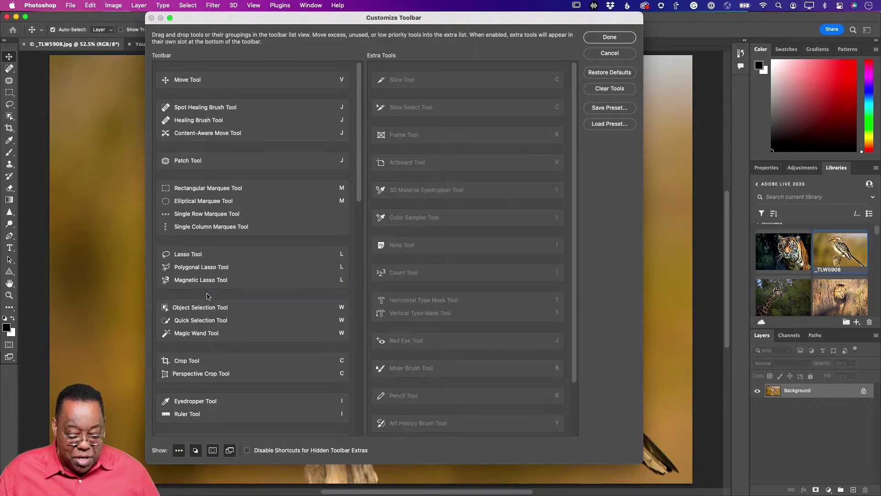
Move the Brush Tool group directly above the Crop Tool group, and the marquee tools group directly below the Crop Tool group.
{"action": "scroll", "coordinate": [209, 295], "scroll_direction": "down", "scroll_amount": 5}
{"action": "scroll", "coordinate": [207, 295], "scroll_direction": "down", "scroll_amount": 2}
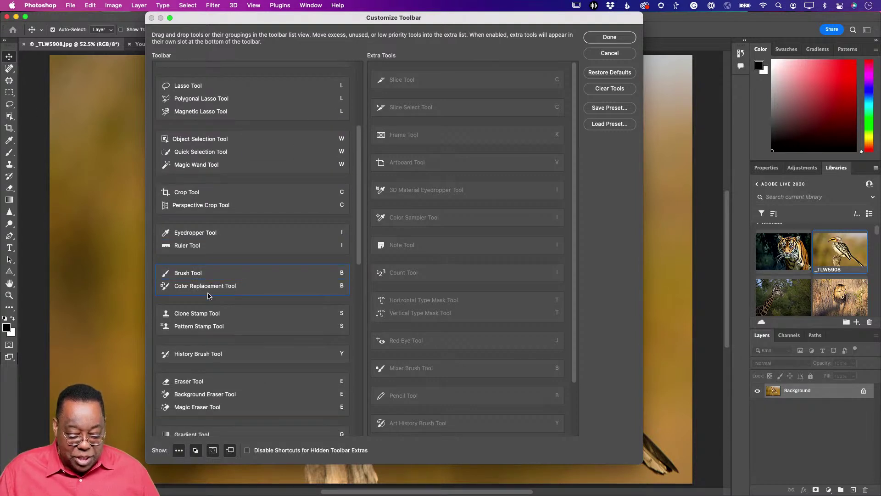
{"action": "mouse_move", "coordinate": [349, 286]}
{"action": "left_mouse_down"}
{"action": "mouse_move", "coordinate": [331, 88]}
{"action": "mouse_move", "coordinate": [344, 137]}
{"action": "mouse_move", "coordinate": [343, 184]}
{"action": "mouse_move", "coordinate": [331, 194]}
{"action": "left_mouse_up"}
{"action": "scroll", "coordinate": [321, 209], "scroll_direction": "up", "scroll_amount": 5}
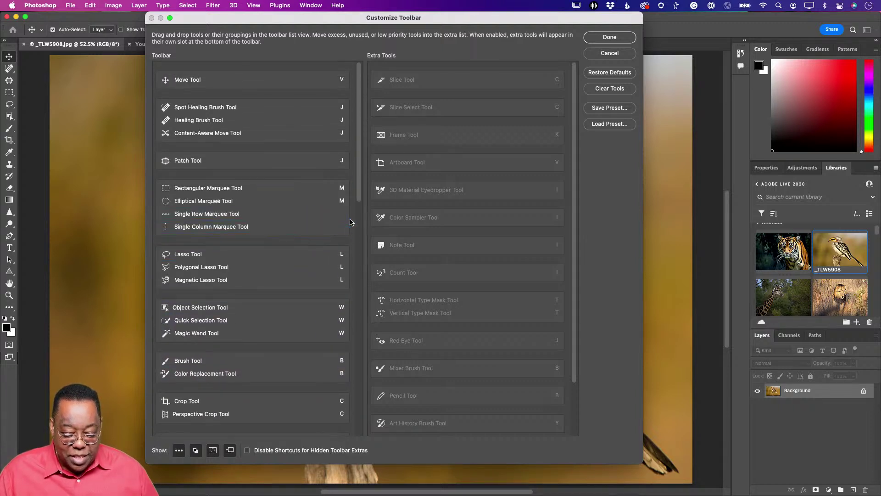
{"action": "left_click_drag", "start_coordinate": [349, 220], "coordinate": [341, 426]}
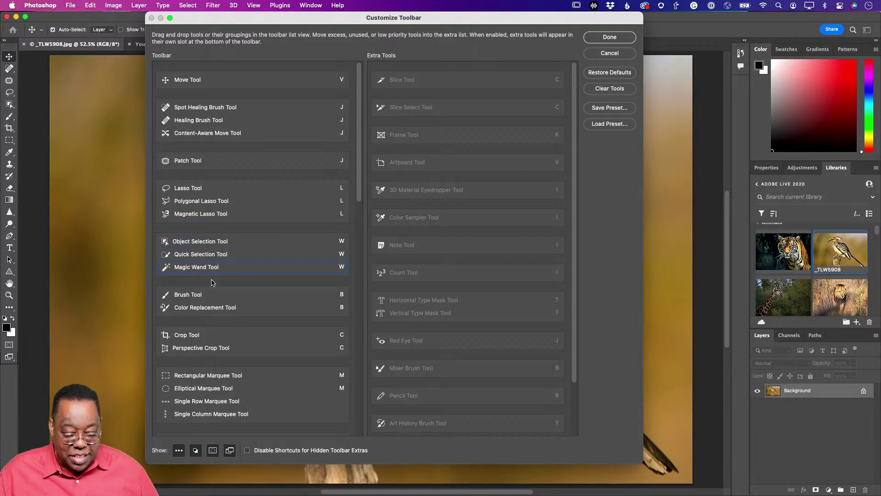
Split the Object Selection Tool into its own slot above the Quick Selection Tool, and move the Clone Stamp group above the Crop group.
{"action": "left_click_drag", "start_coordinate": [205, 246], "coordinate": [206, 225]}
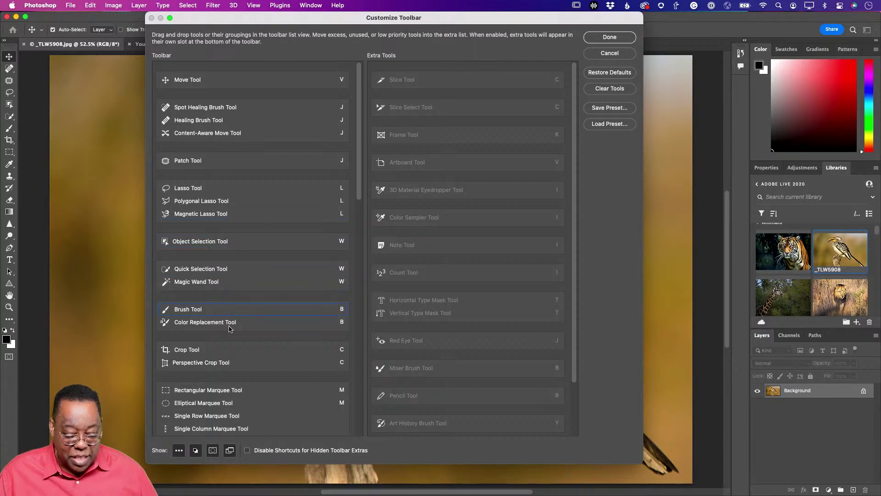
{"action": "scroll", "coordinate": [214, 400], "scroll_direction": "down", "scroll_amount": 4}
{"action": "scroll", "coordinate": [220, 396], "scroll_direction": "down", "scroll_amount": 5}
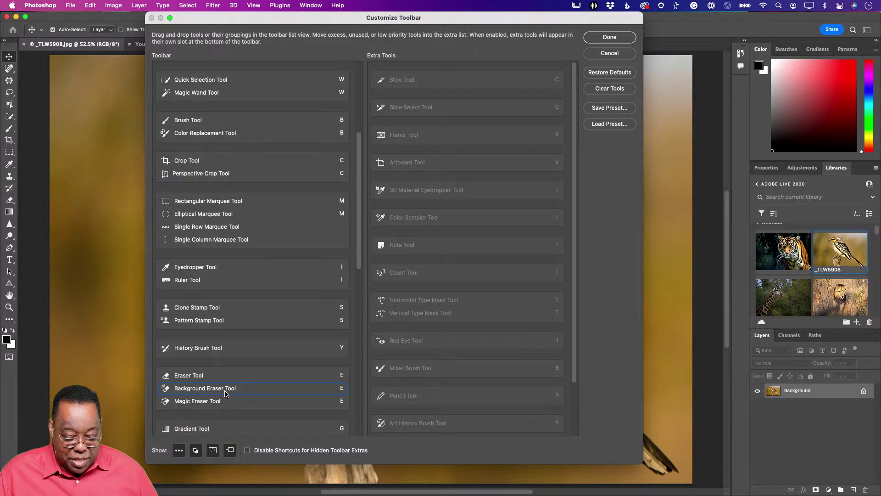
{"action": "scroll", "coordinate": [226, 392], "scroll_direction": "down", "scroll_amount": 1}
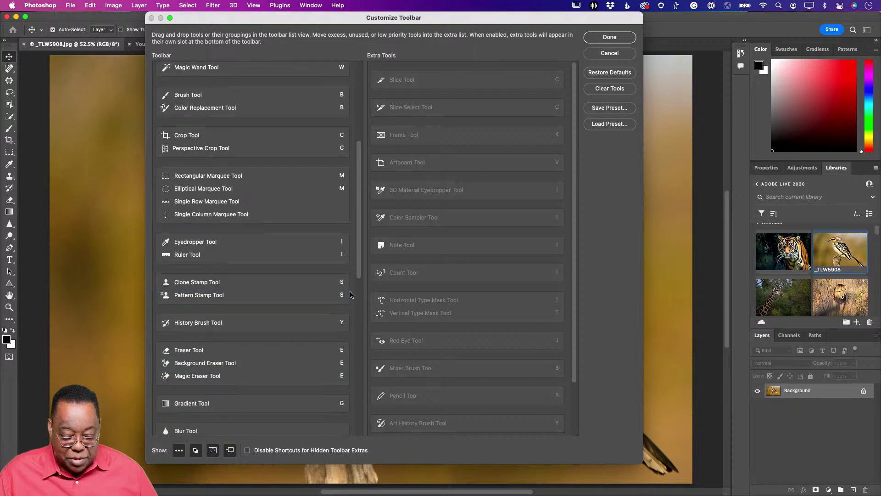
{"action": "left_click_drag", "start_coordinate": [347, 289], "coordinate": [341, 130]}
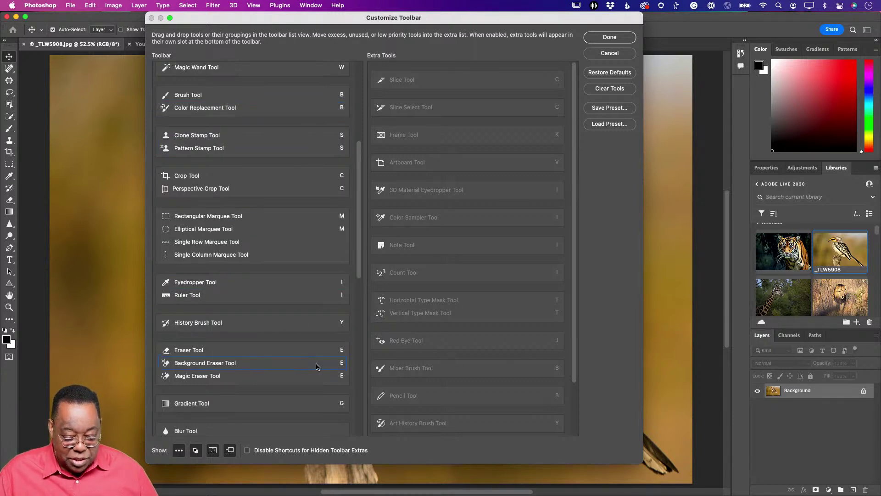
Split the Sharpen Tool from the Blur group and place it in its own slot between the Magic Wand and Brush groups.
{"action": "scroll", "coordinate": [316, 365], "scroll_direction": "down", "scroll_amount": 3}
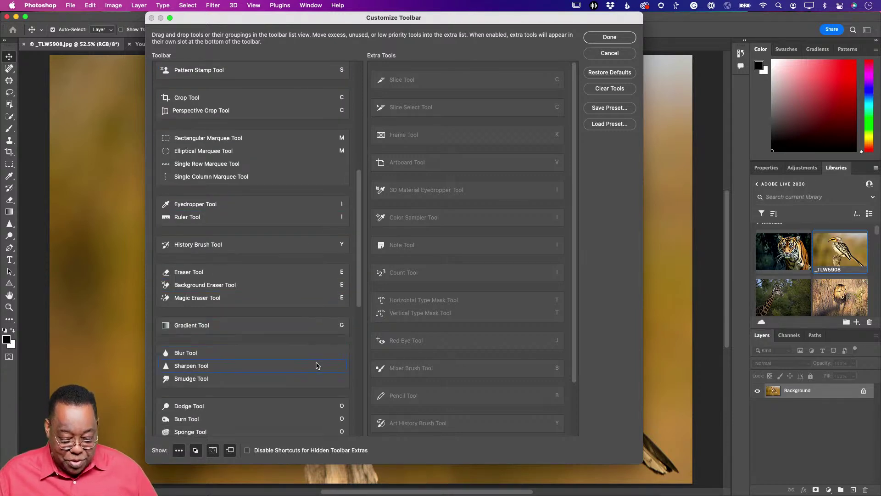
{"action": "scroll", "coordinate": [324, 388], "scroll_direction": "down", "scroll_amount": 1}
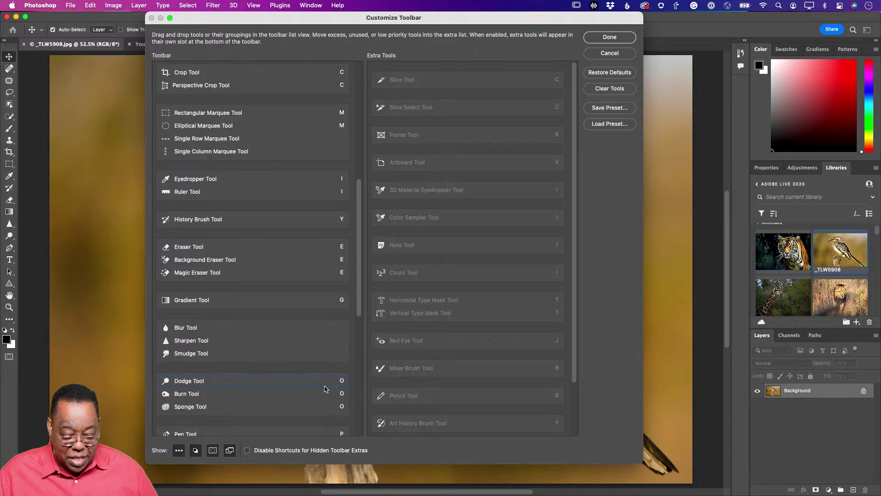
{"action": "left_click_drag", "start_coordinate": [211, 342], "coordinate": [204, 97]}
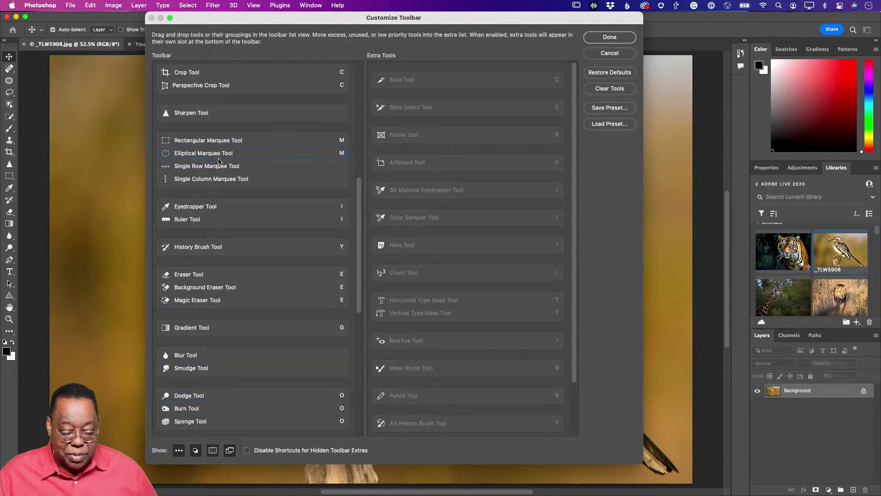
{"action": "scroll", "coordinate": [206, 179], "scroll_direction": "up", "scroll_amount": 5}
{"action": "scroll", "coordinate": [207, 185], "scroll_direction": "up", "scroll_amount": 3}
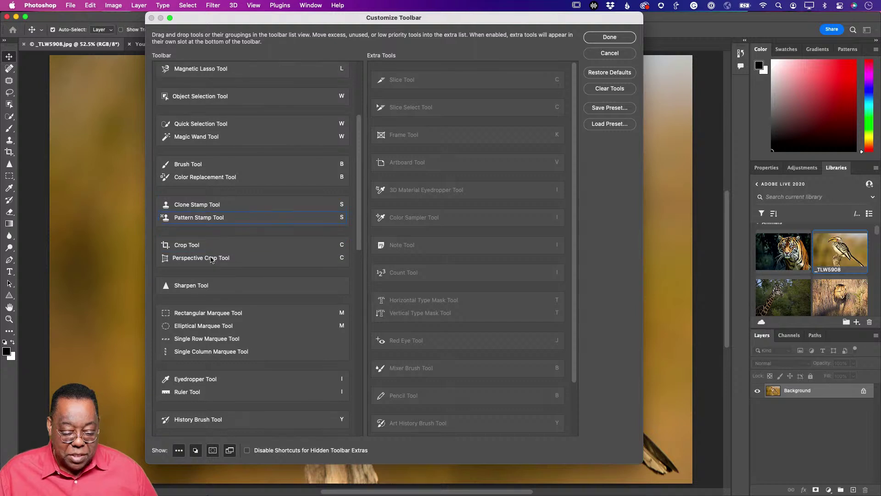
{"action": "left_click_drag", "start_coordinate": [216, 288], "coordinate": [209, 151]}
Move the Dodge, Burn and Sponge group between the Brush and Clone Stamp groups, and split the Dodge Tool into its own slot.
{"action": "scroll", "coordinate": [252, 289], "scroll_direction": "down", "scroll_amount": 9}
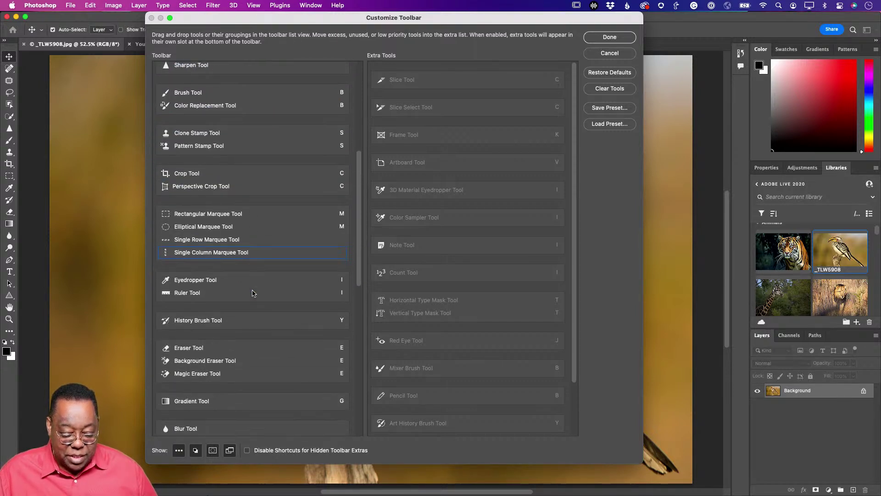
{"action": "scroll", "coordinate": [252, 294], "scroll_direction": "down", "scroll_amount": 2}
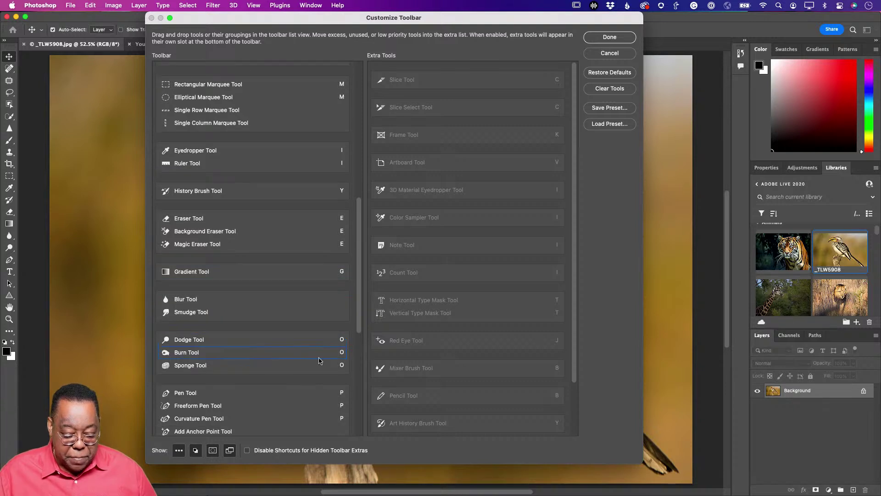
{"action": "mouse_move", "coordinate": [348, 367]}
{"action": "left_mouse_down"}
{"action": "mouse_move", "coordinate": [317, 188]}
{"action": "mouse_move", "coordinate": [324, 75]}
{"action": "left_mouse_up"}
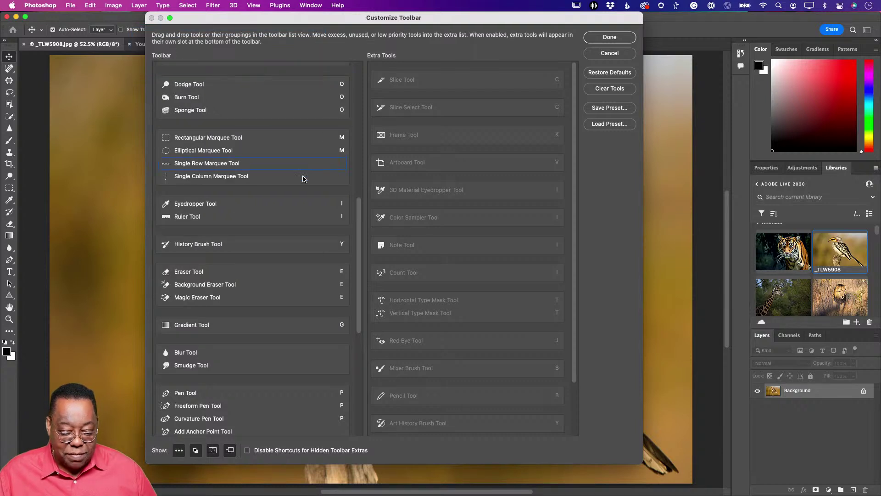
{"action": "scroll", "coordinate": [272, 228], "scroll_direction": "up", "scroll_amount": 3}
{"action": "scroll", "coordinate": [271, 230], "scroll_direction": "up", "scroll_amount": 5}
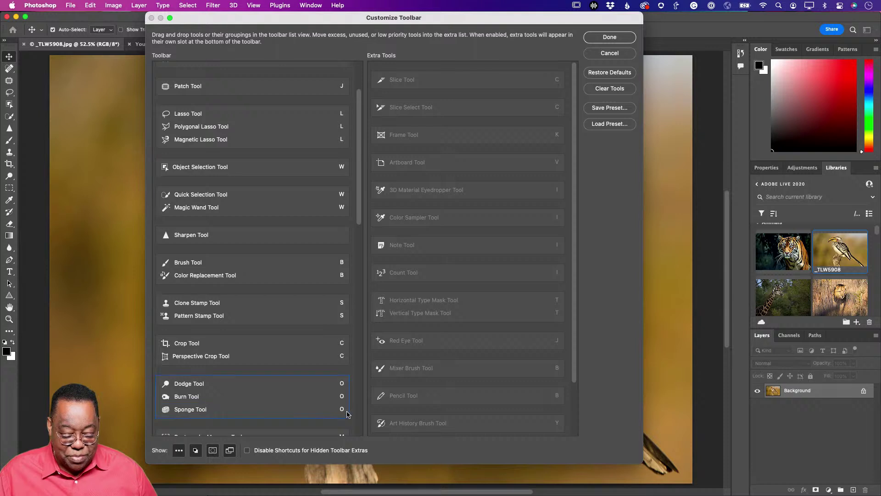
{"action": "mouse_move", "coordinate": [348, 414]}
{"action": "left_mouse_down"}
{"action": "mouse_move", "coordinate": [342, 289]}
{"action": "mouse_move", "coordinate": [341, 317]}
{"action": "left_mouse_up"}
{"action": "left_click_drag", "start_coordinate": [195, 303], "coordinate": [193, 285]}
Move the Object Selection Tool up between the healing group and the Patch Tool, keeping both tools in separate slots.
{"action": "scroll", "coordinate": [243, 349], "scroll_direction": "down", "scroll_amount": 10}
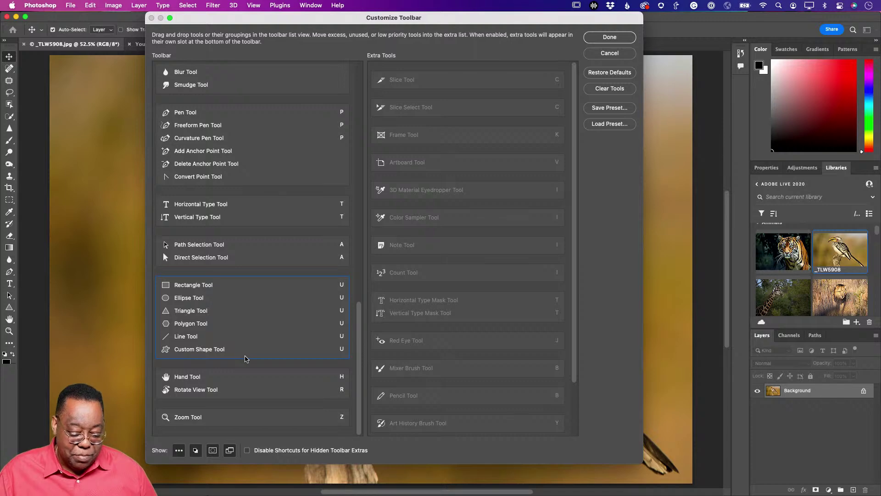
{"action": "scroll", "coordinate": [243, 358], "scroll_direction": "up", "scroll_amount": 3}
{"action": "scroll", "coordinate": [244, 356], "scroll_direction": "up", "scroll_amount": 15}
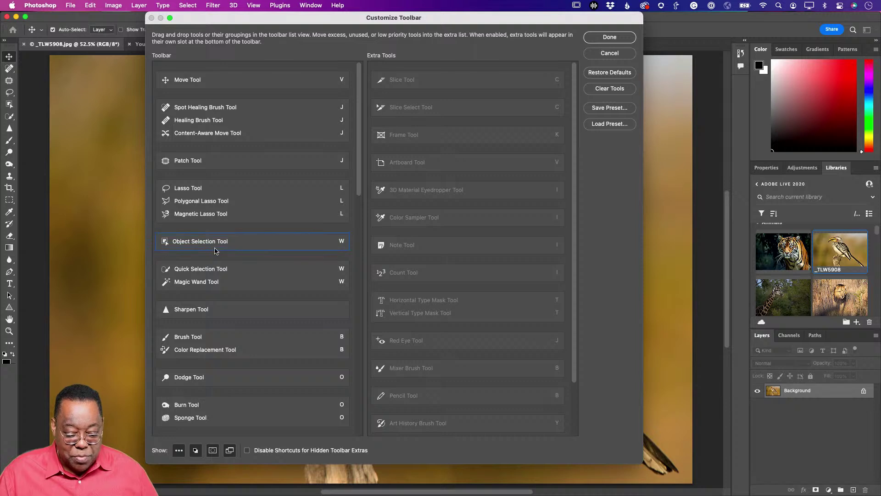
{"action": "left_click_drag", "start_coordinate": [216, 243], "coordinate": [210, 161]}
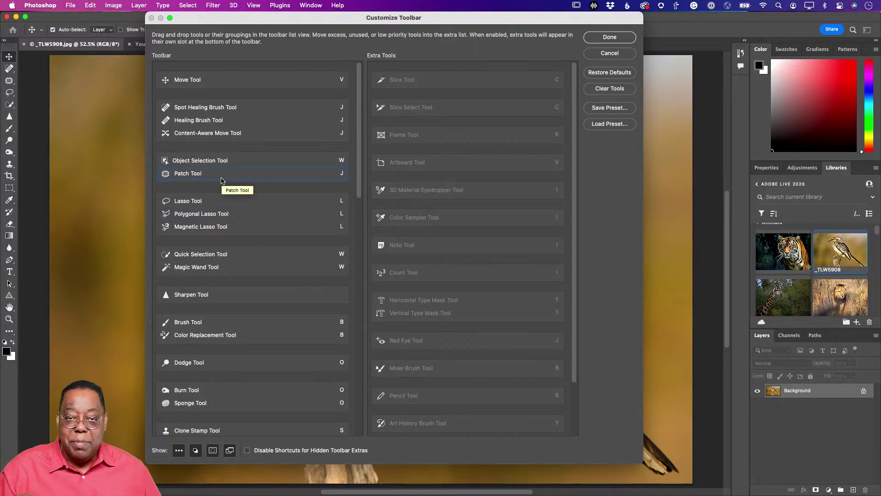
{"action": "left_click_drag", "start_coordinate": [227, 179], "coordinate": [230, 197]}
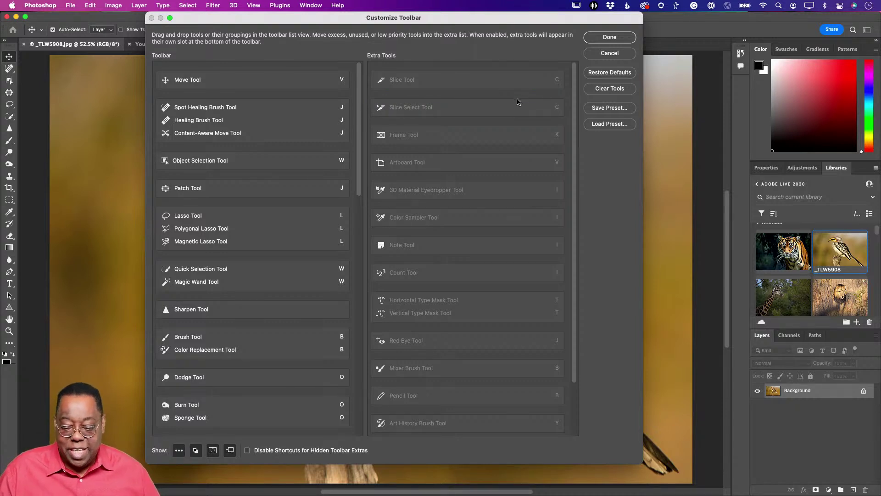
Save the toolbar layout as the preset PhotographyMasterclassRetouching.tbr in the Custom Toolbars folder and finish the toolbar customization.
{"action": "left_click", "coordinate": [608, 108]}
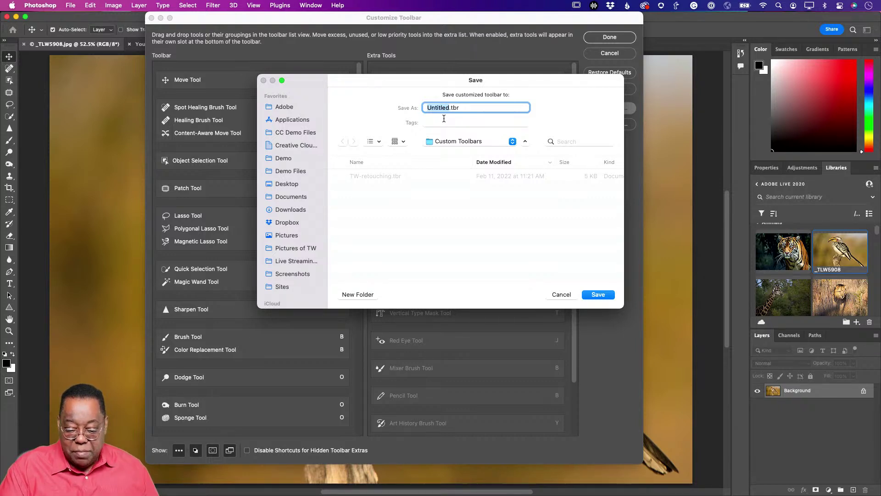
{"action": "type", "text": "Phot"}
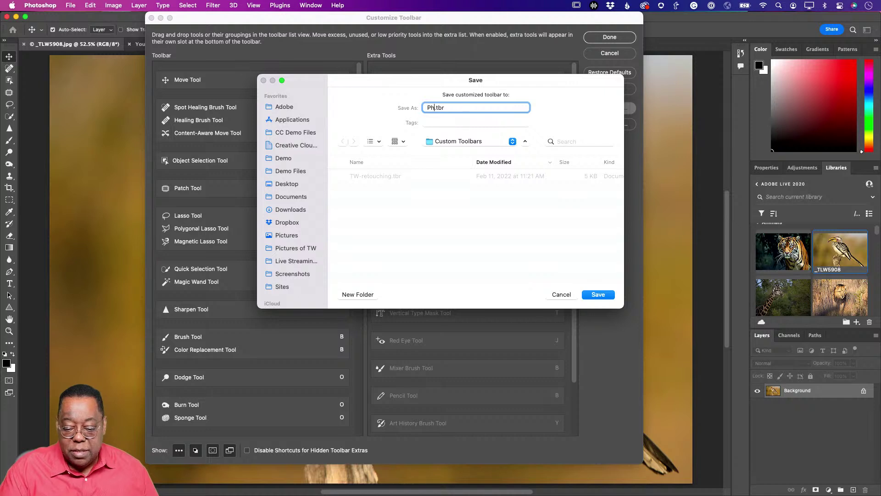
{"action": "type", "text": "og"}
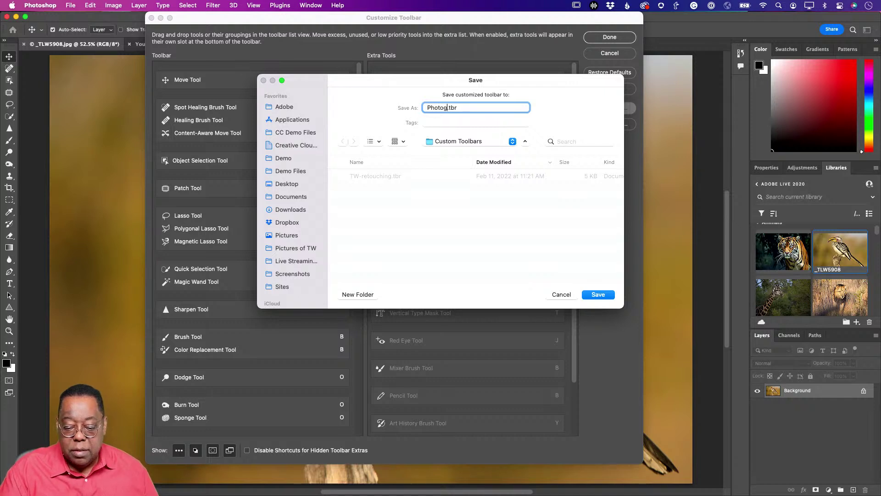
{"action": "type", "text": "raphyMas"}
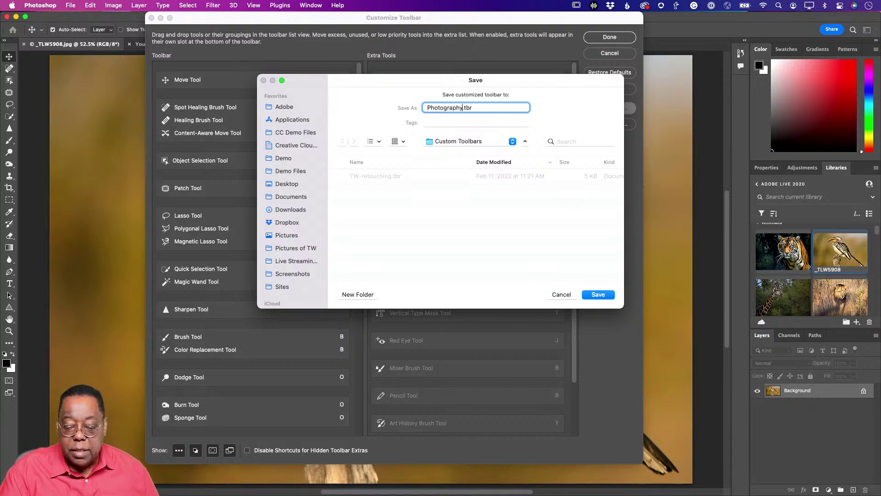
{"action": "type", "text": "terclassRetouching"}
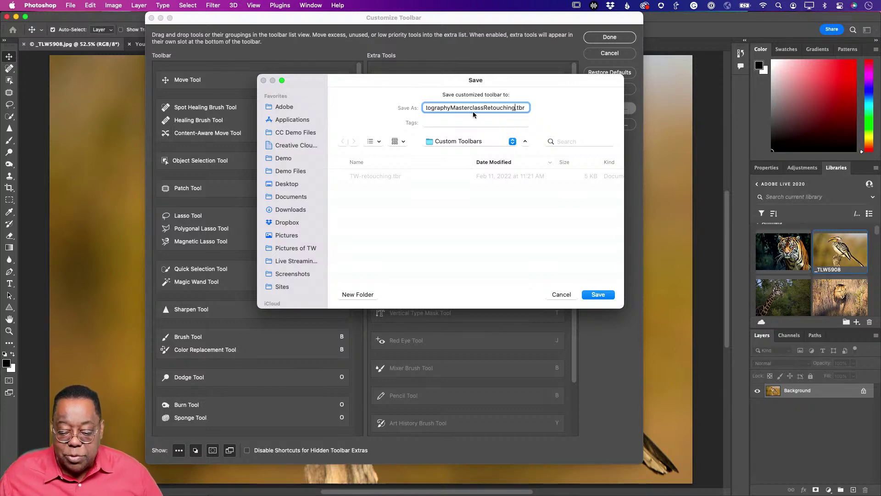
{"action": "left_click", "coordinate": [606, 295]}
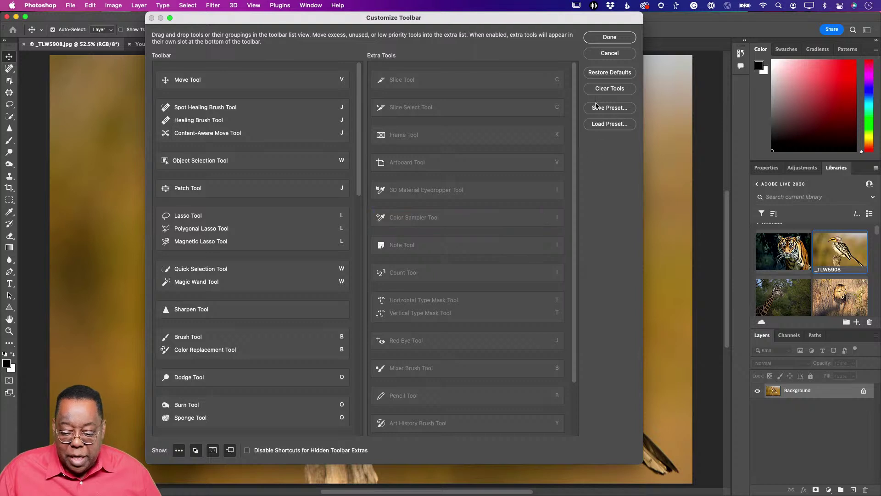
{"action": "left_click", "coordinate": [602, 39]}
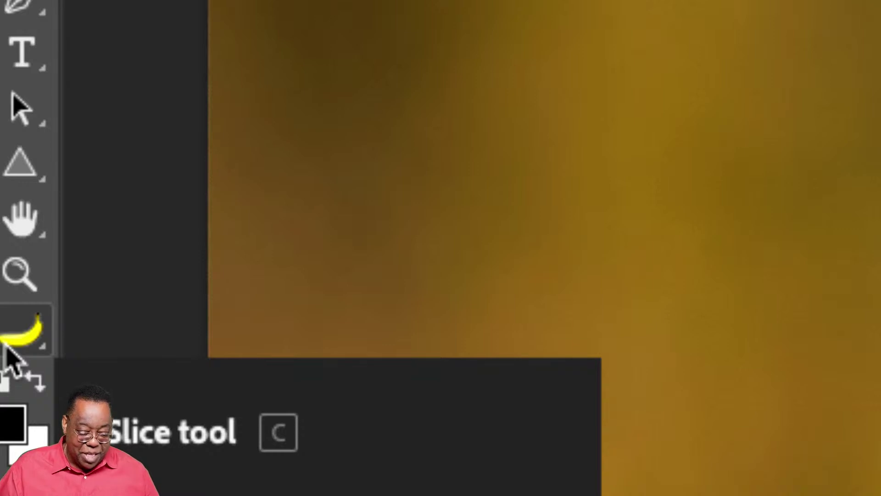
Open the toolbar editor from the extra tools list and close it unchanged, and activate the Artboard Tool among the extra tools.
{"action": "left_click", "coordinate": [6, 345]}
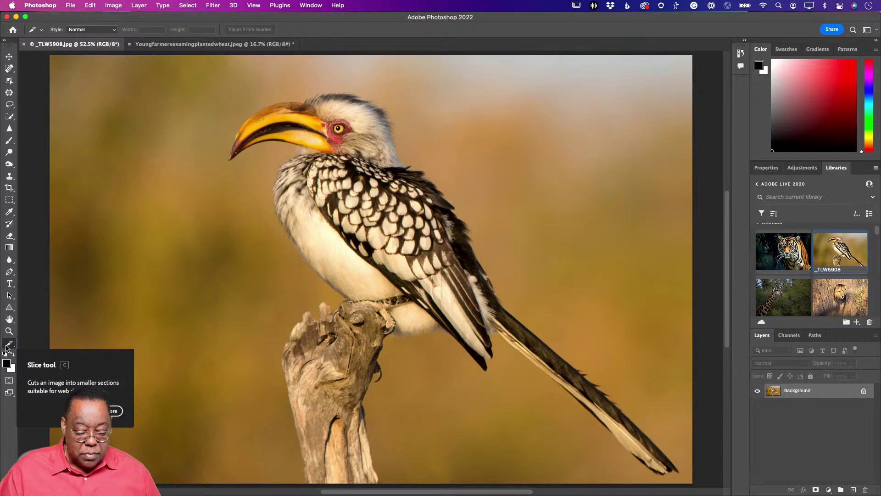
{"action": "left_click", "coordinate": [6, 346]}
{"action": "left_click", "coordinate": [6, 345]}
{"action": "left_click", "coordinate": [6, 346]}
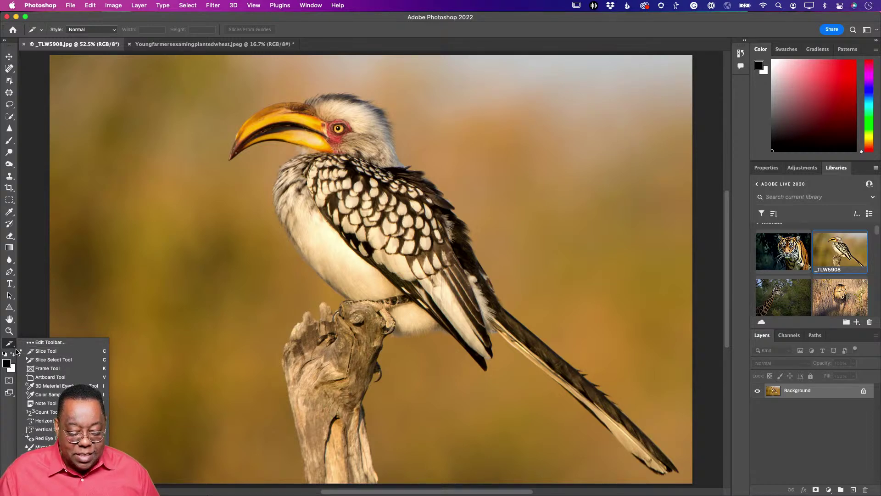
{"action": "left_click", "coordinate": [46, 343]}
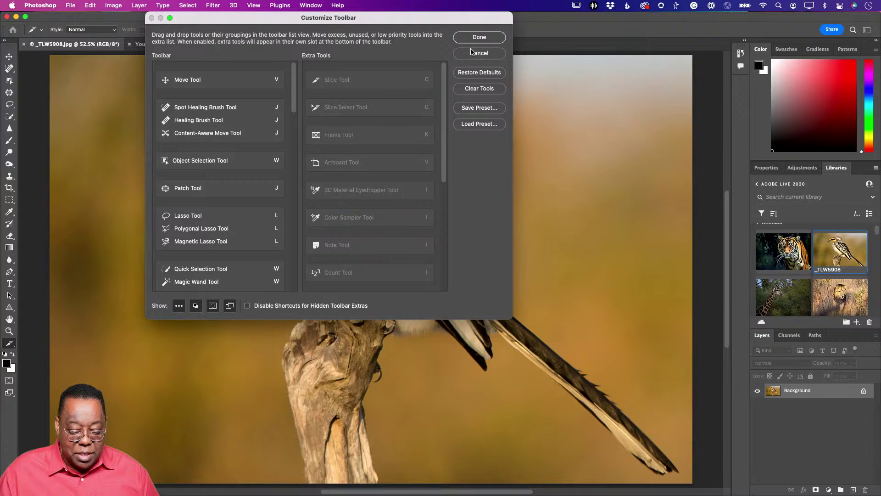
{"action": "left_click", "coordinate": [481, 39]}
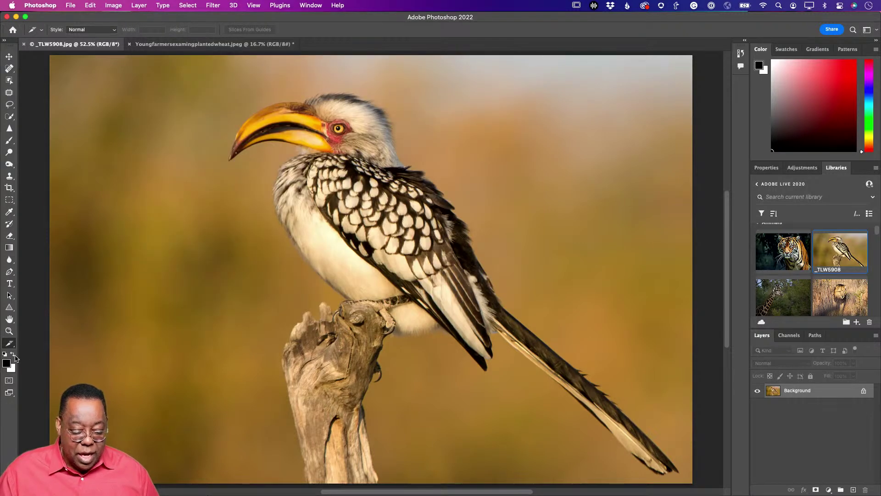
{"action": "left_click", "coordinate": [12, 348]}
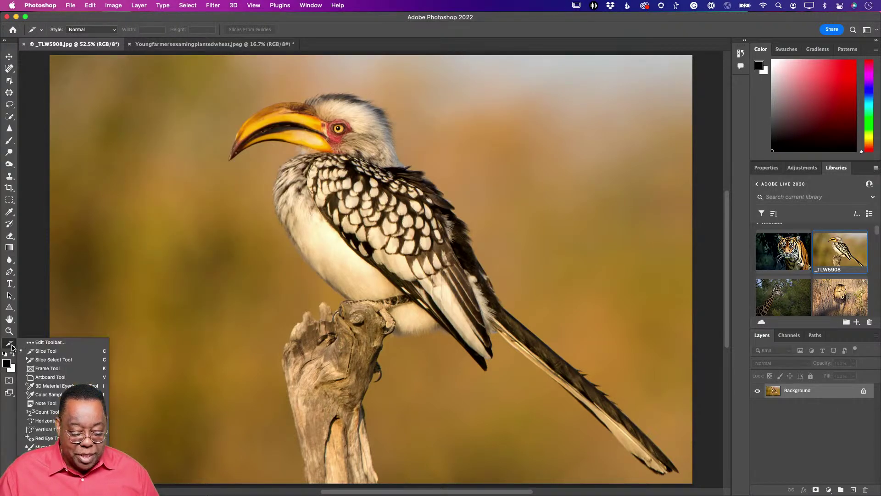
{"action": "left_click", "coordinate": [42, 377]}
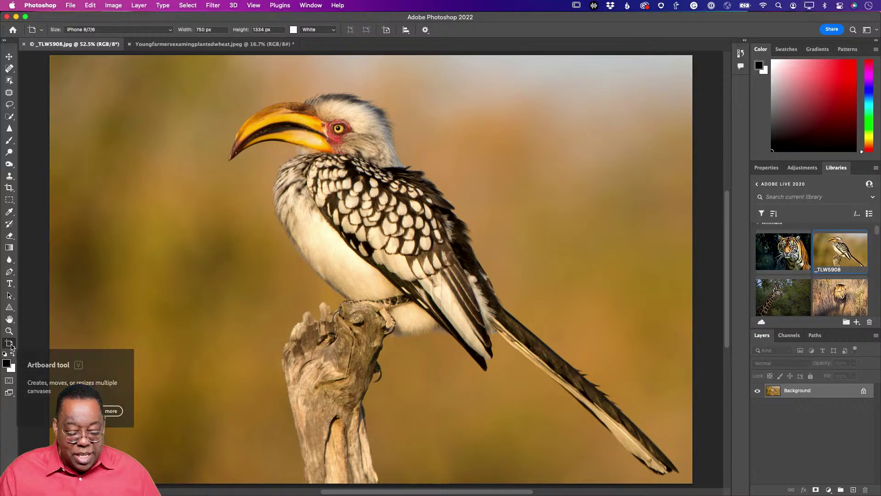
Reopen the toolbar editor and move the Single Row and Single Column Marquee Tools to Extra Tools.
{"action": "left_click", "coordinate": [12, 346]}
{"action": "left_click", "coordinate": [44, 342]}
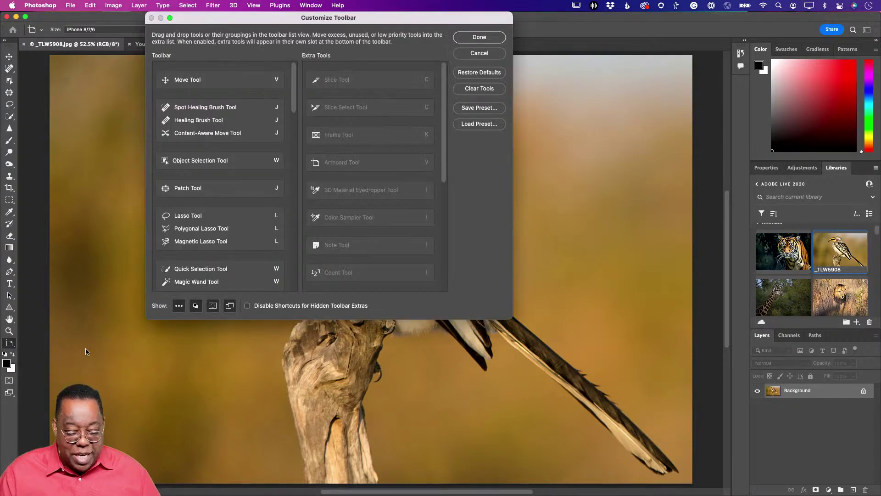
{"action": "scroll", "coordinate": [230, 246], "scroll_direction": "down", "scroll_amount": 10}
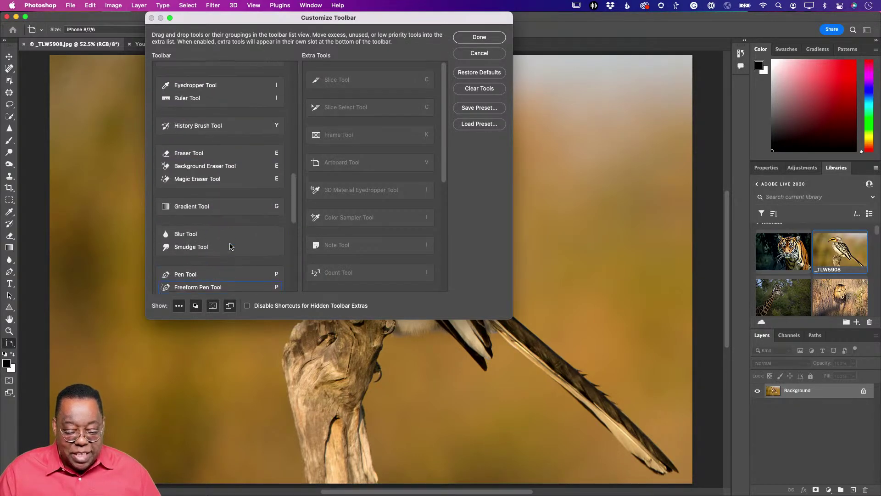
{"action": "scroll", "coordinate": [231, 247], "scroll_direction": "up", "scroll_amount": 4}
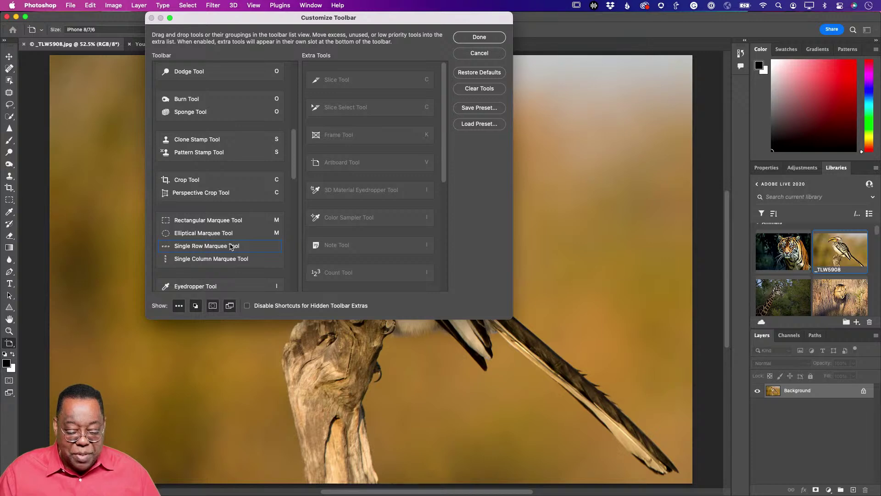
{"action": "left_click_drag", "start_coordinate": [231, 246], "coordinate": [345, 231]}
{"action": "left_click_drag", "start_coordinate": [224, 254], "coordinate": [353, 248]}
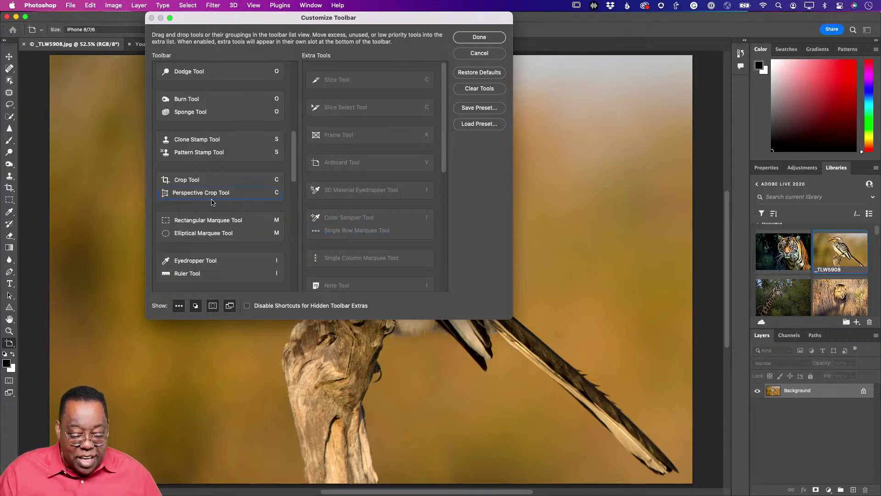
Move the entire Pen Tool group to Extra Tools, accept the toolbar layout, and activate the Move Tool.
{"action": "scroll", "coordinate": [212, 202], "scroll_direction": "down", "scroll_amount": 6}
{"action": "scroll", "coordinate": [212, 204], "scroll_direction": "down", "scroll_amount": 5}
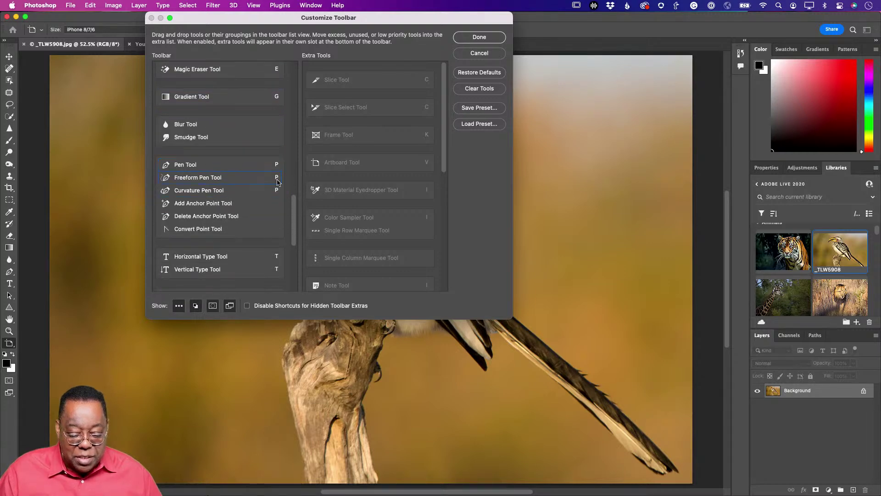
{"action": "left_click_drag", "start_coordinate": [283, 198], "coordinate": [350, 186]}
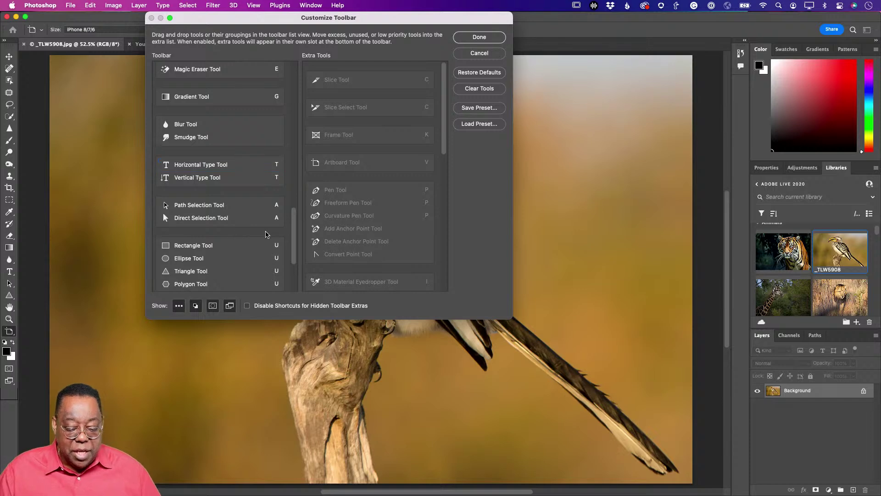
{"action": "scroll", "coordinate": [266, 232], "scroll_direction": "down", "scroll_amount": 5}
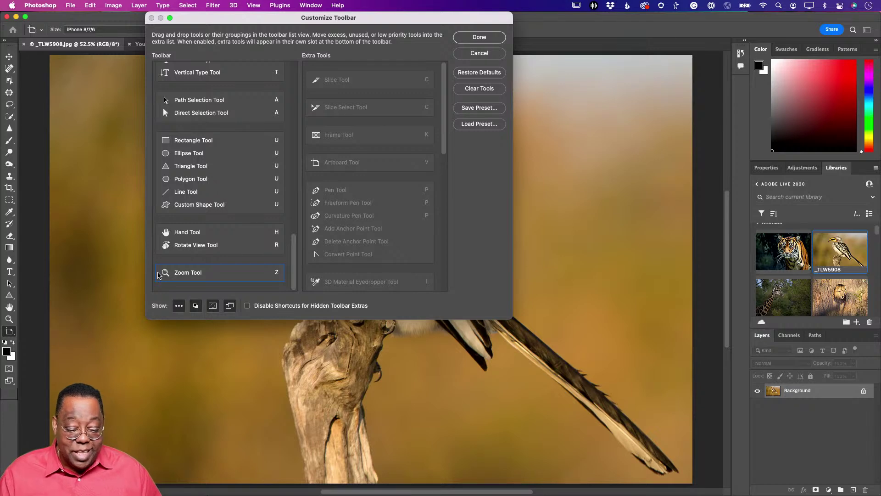
{"action": "scroll", "coordinate": [198, 256], "scroll_direction": "up", "scroll_amount": 15}
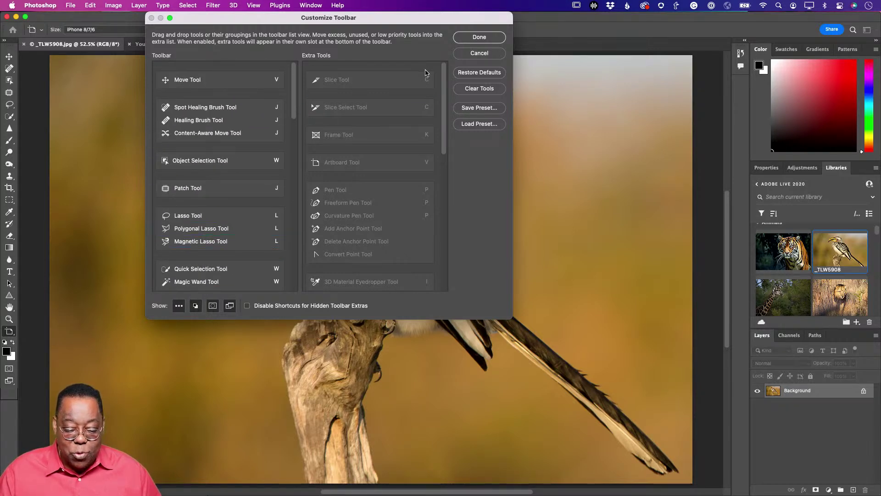
{"action": "left_click", "coordinate": [472, 41]}
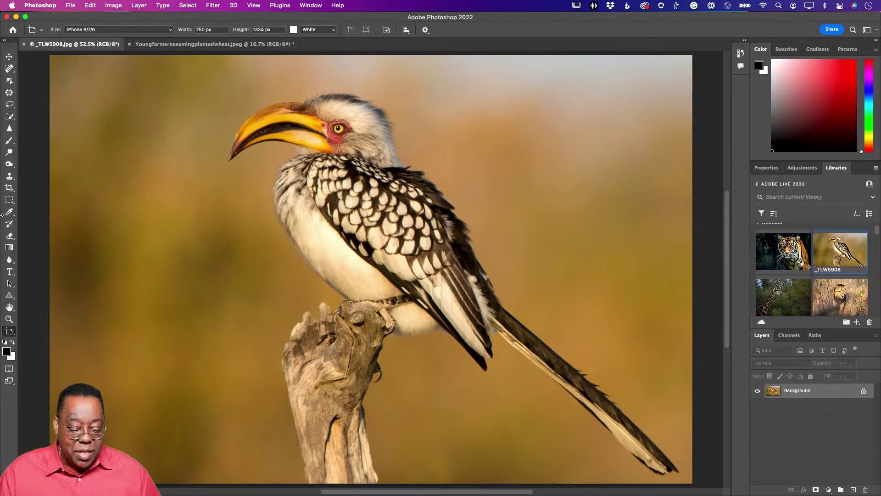
{"action": "left_click", "coordinate": [9, 332]}
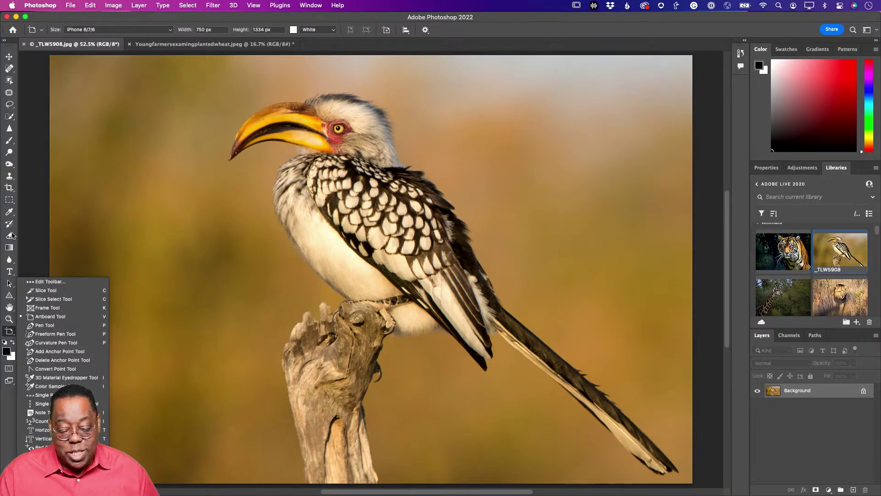
{"action": "left_click", "coordinate": [9, 56]}
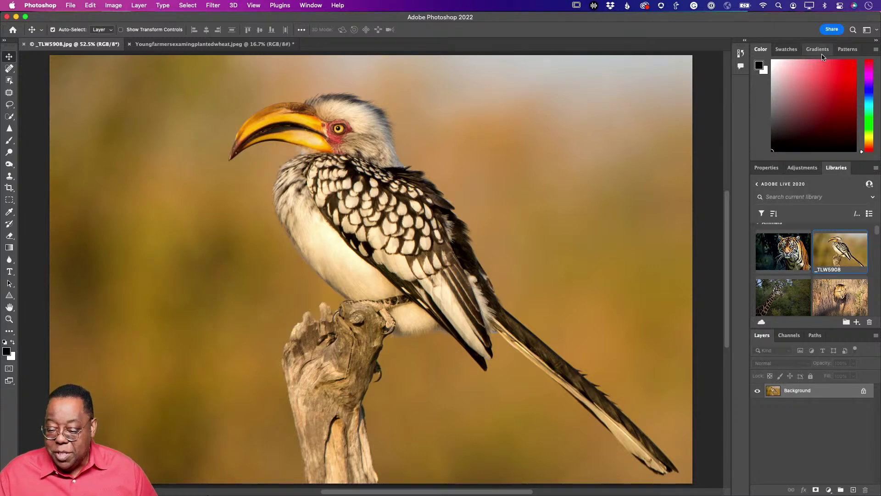
Detach the Patterns panel from the Color group and close it, and look through the Properties, Adjustments and Libraries panels.
{"action": "left_click_drag", "start_coordinate": [848, 50], "coordinate": [592, 145]}
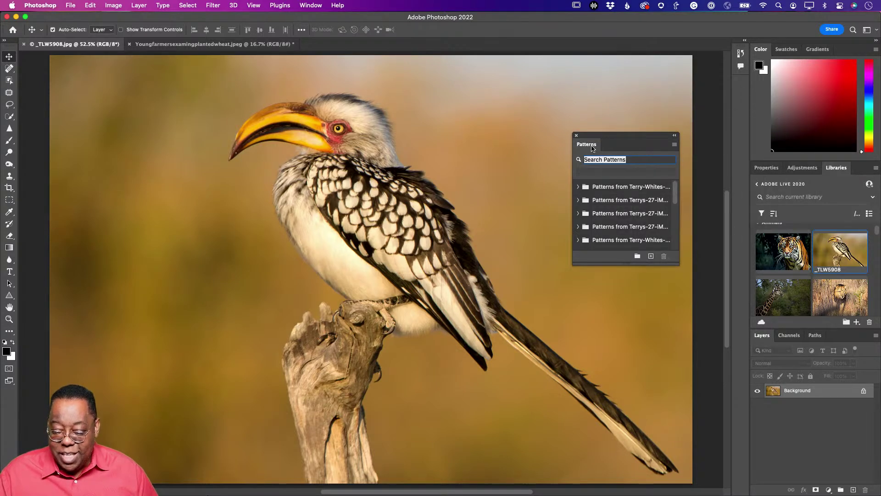
{"action": "left_click", "coordinate": [576, 137]}
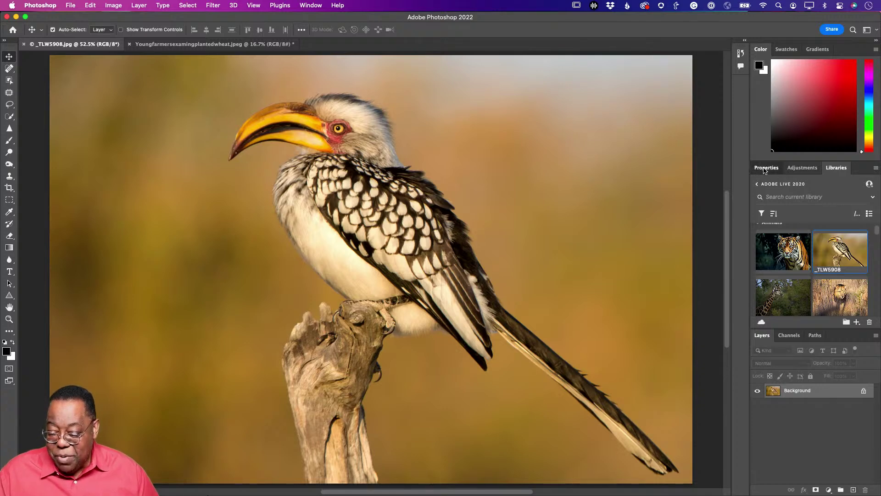
{"action": "left_click", "coordinate": [766, 168]}
{"action": "left_click", "coordinate": [803, 168]}
{"action": "left_click", "coordinate": [835, 168]}
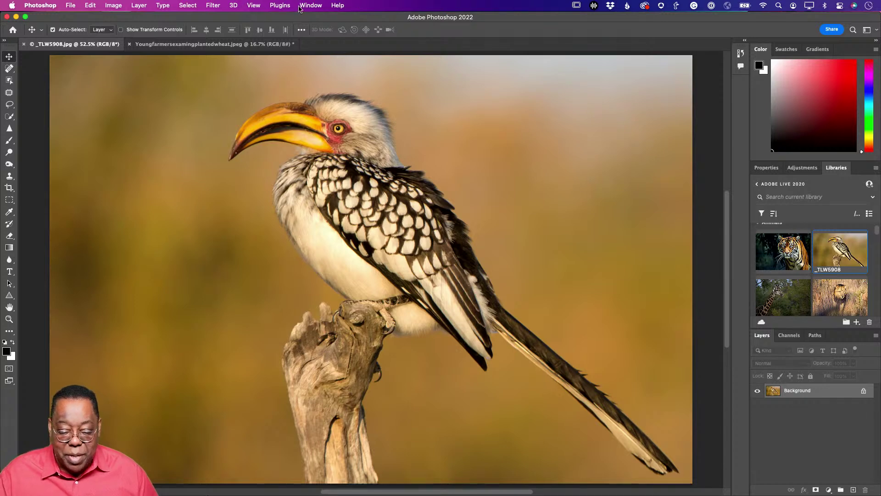
Open the Navigator and Histogram panels and dock them together as a group above the Color panel group.
{"action": "left_click", "coordinate": [309, 6]}
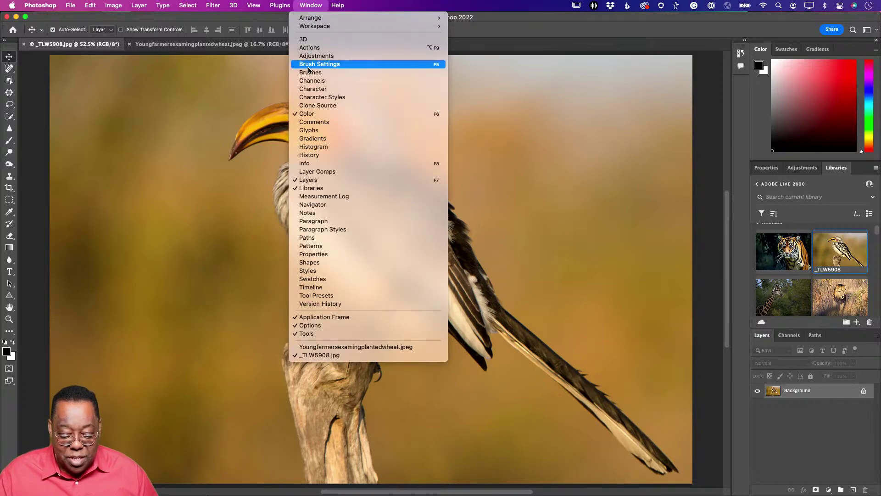
{"action": "left_click", "coordinate": [316, 205]}
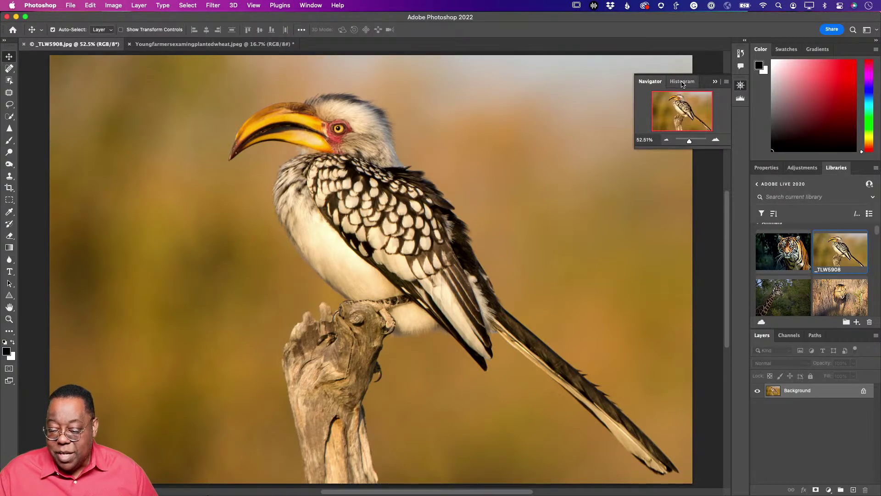
{"action": "left_click", "coordinate": [682, 82]}
{"action": "left_click_drag", "start_coordinate": [683, 83], "coordinate": [764, 54]}
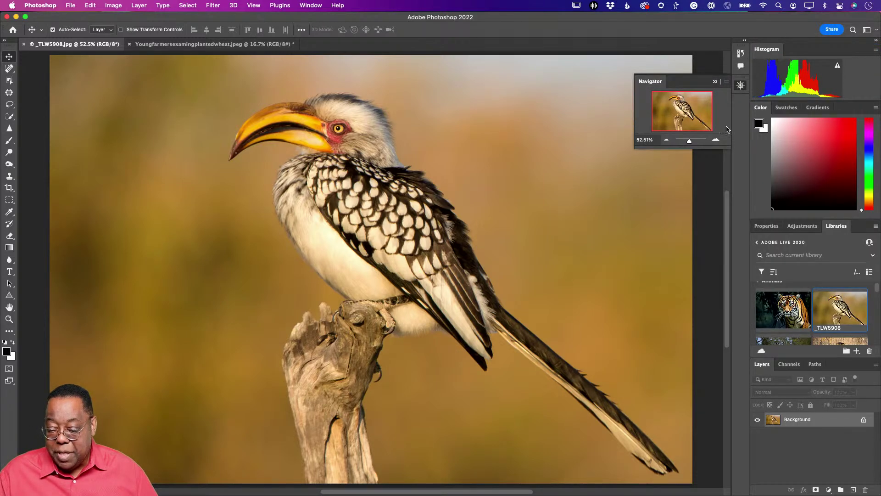
{"action": "left_click_drag", "start_coordinate": [654, 83], "coordinate": [789, 49]}
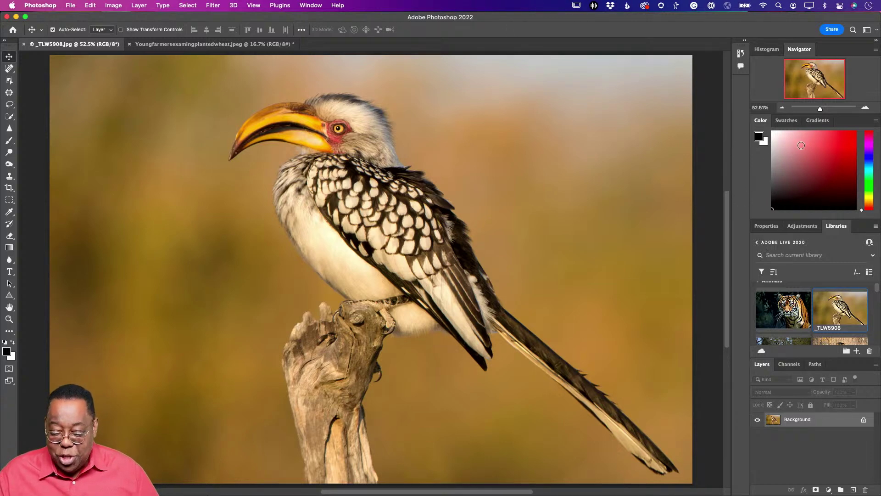
Bring the Swatches panel to the front, and detach the Paths panel from the Layers group and close it.
{"action": "left_click", "coordinate": [786, 120]}
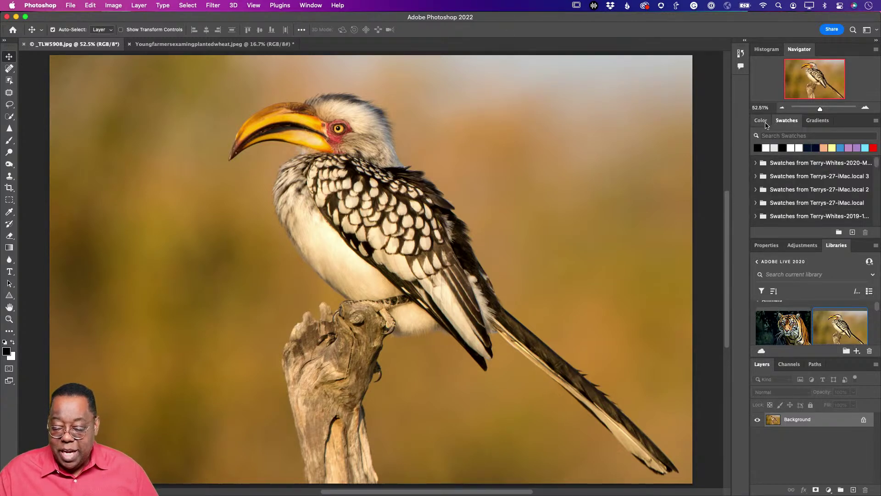
{"action": "left_click", "coordinate": [302, 4]}
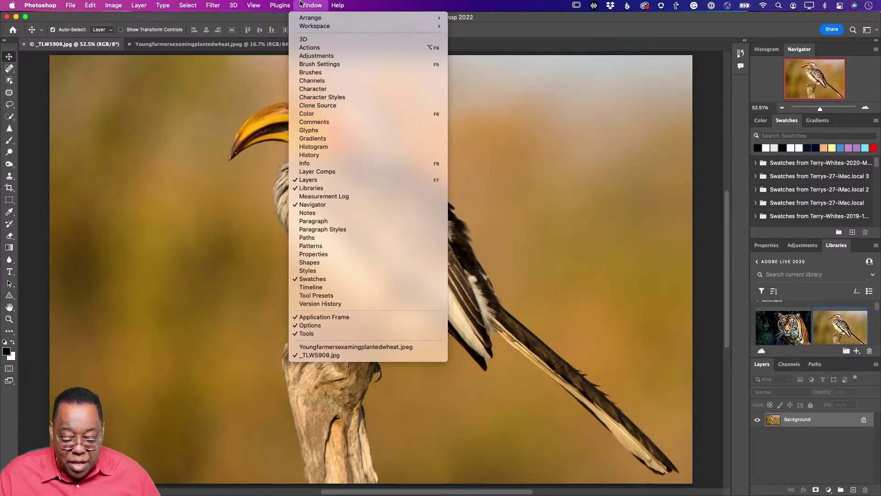
{"action": "left_click", "coordinate": [301, 3]}
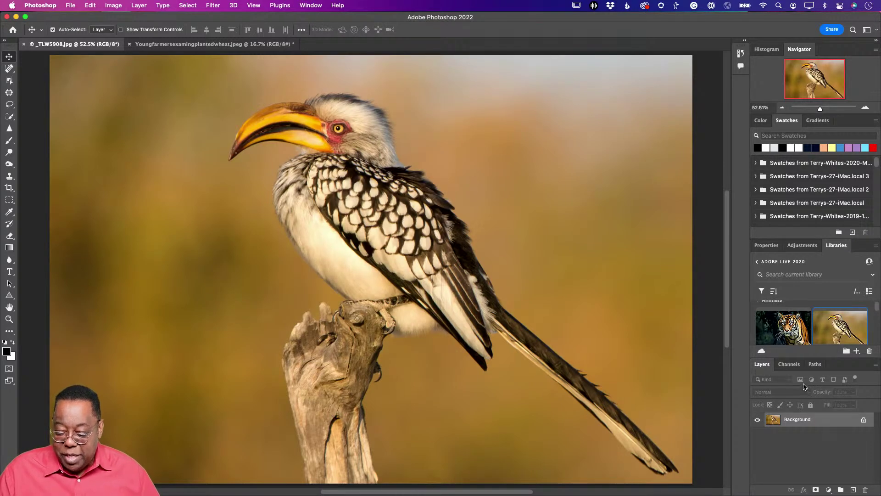
{"action": "left_click_drag", "start_coordinate": [814, 364], "coordinate": [548, 189]}
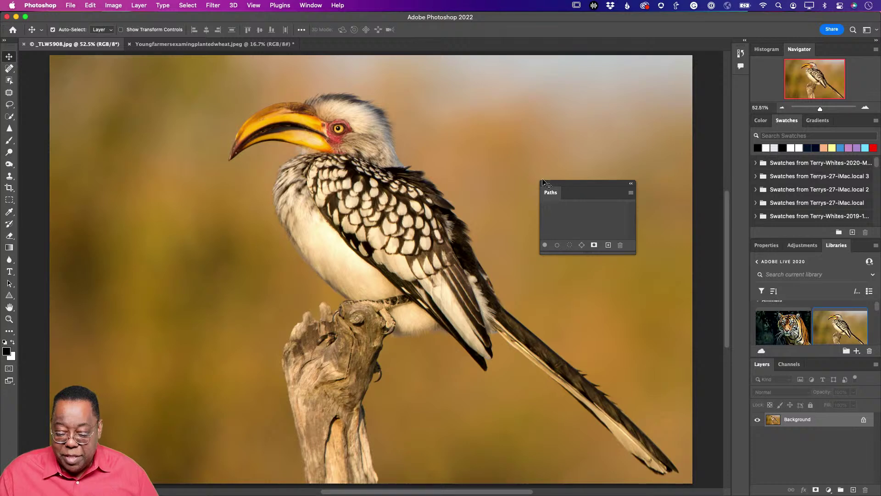
{"action": "left_click", "coordinate": [544, 183]}
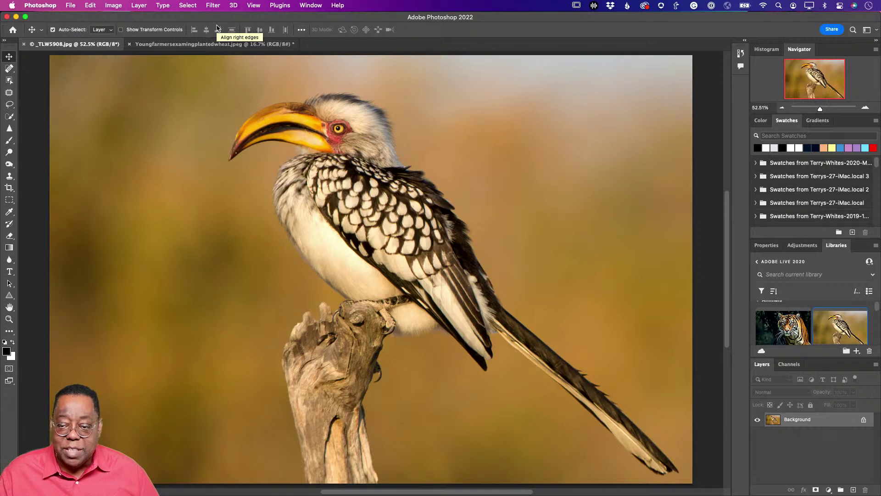
Open the Keyboard Shortcuts editor, enlarge its window, and expand the Layer menu commands.
{"action": "left_click", "coordinate": [91, 5]}
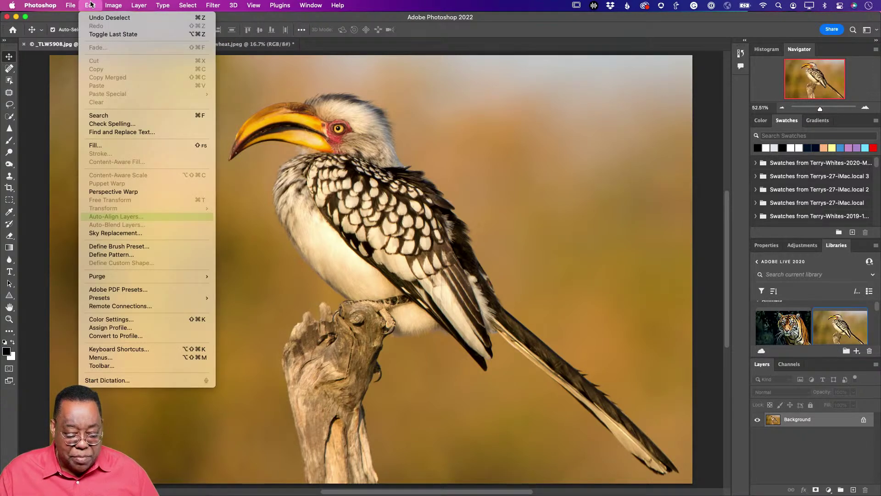
{"action": "left_click", "coordinate": [139, 350]}
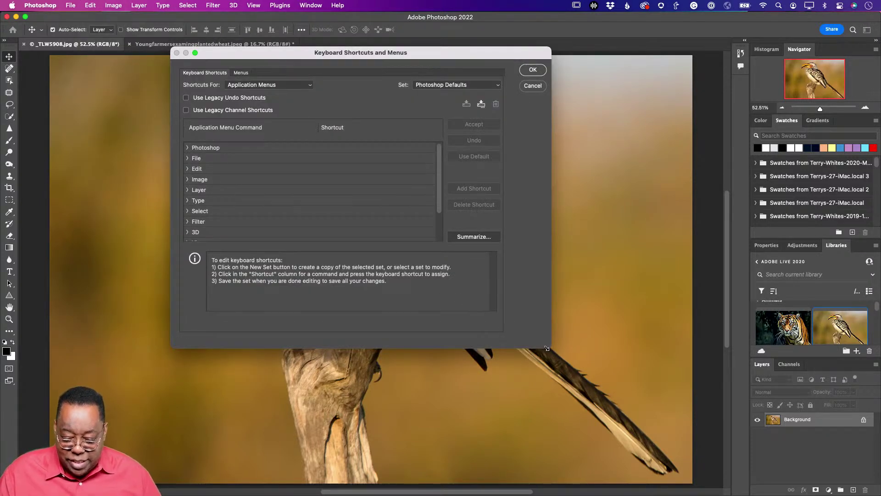
{"action": "left_click_drag", "start_coordinate": [550, 349], "coordinate": [603, 449]}
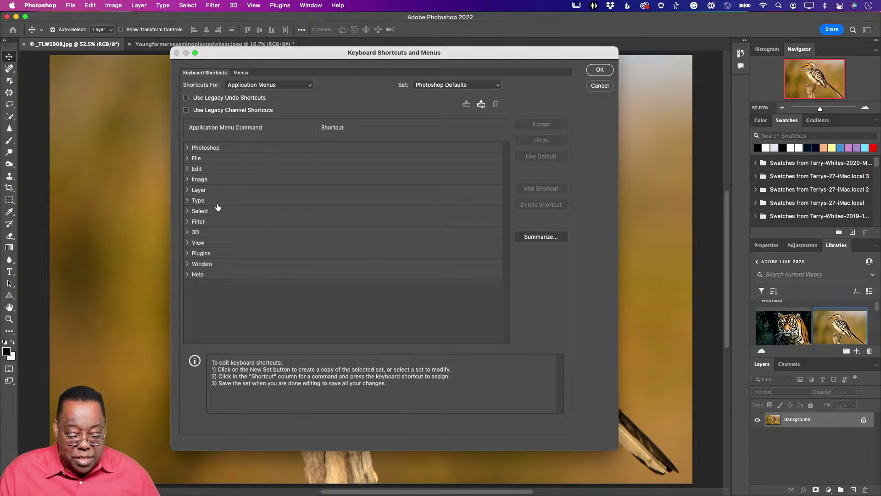
{"action": "left_click", "coordinate": [187, 190]}
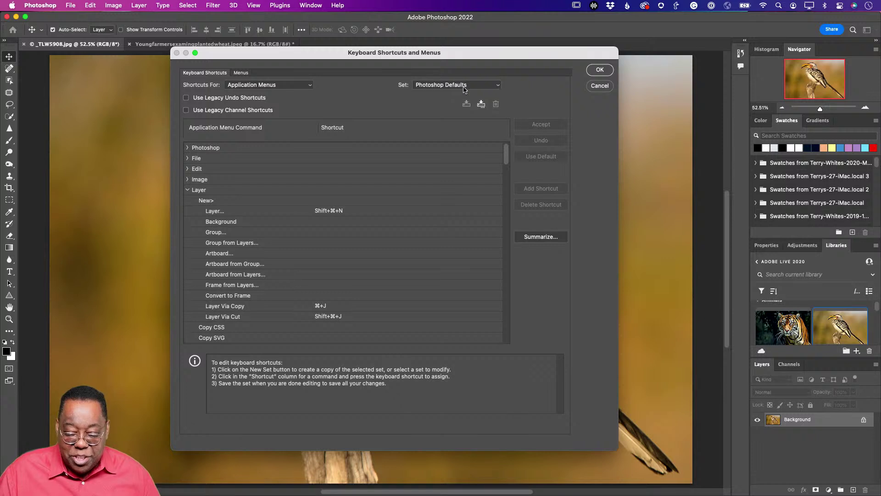
{"action": "left_click", "coordinate": [501, 88]}
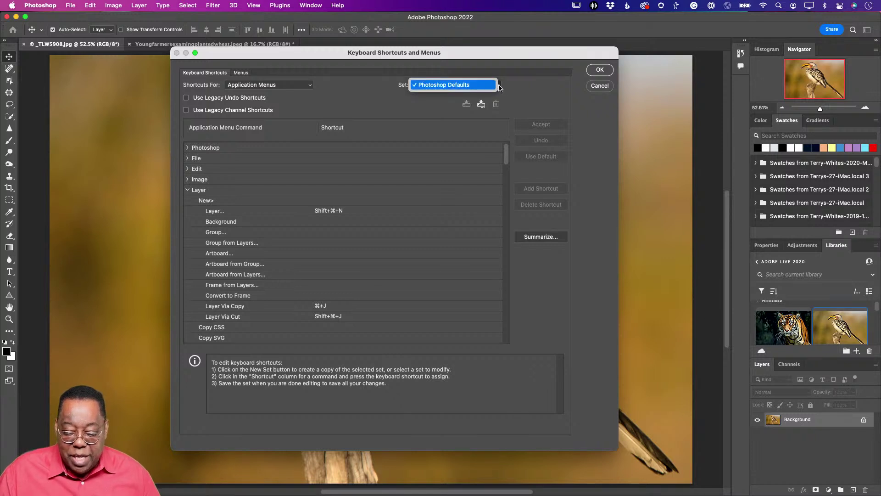
{"action": "left_click", "coordinate": [514, 92]}
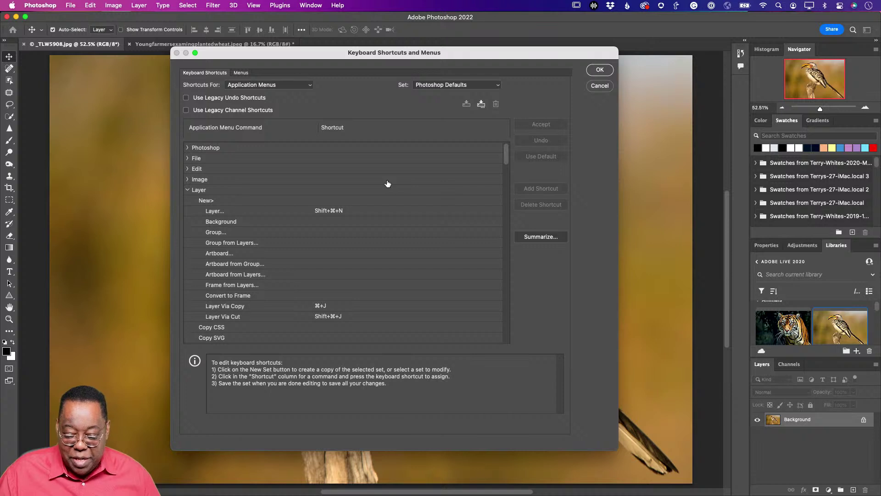
Assign the shortcut Opt+Shift+⌘+A to the New Artboard command under Layer, accepting it despite any conflict.
{"action": "left_click", "coordinate": [322, 253]}
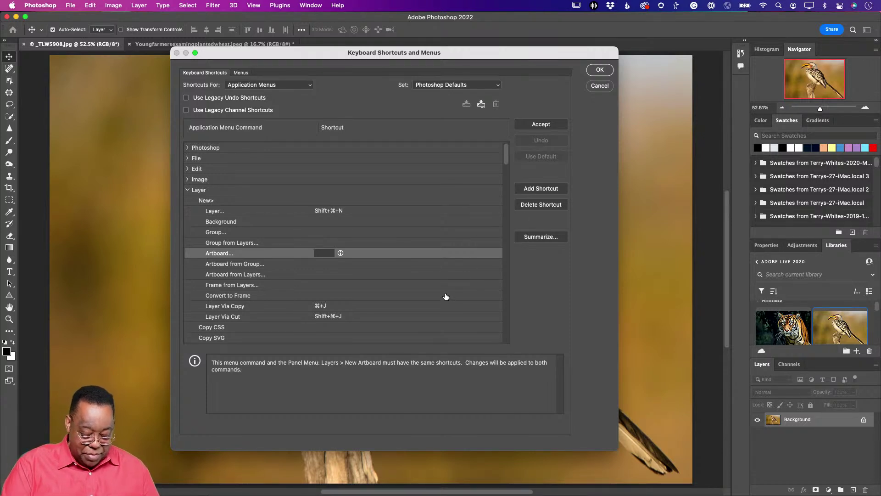
{"action": "key", "text": "shift+a"}
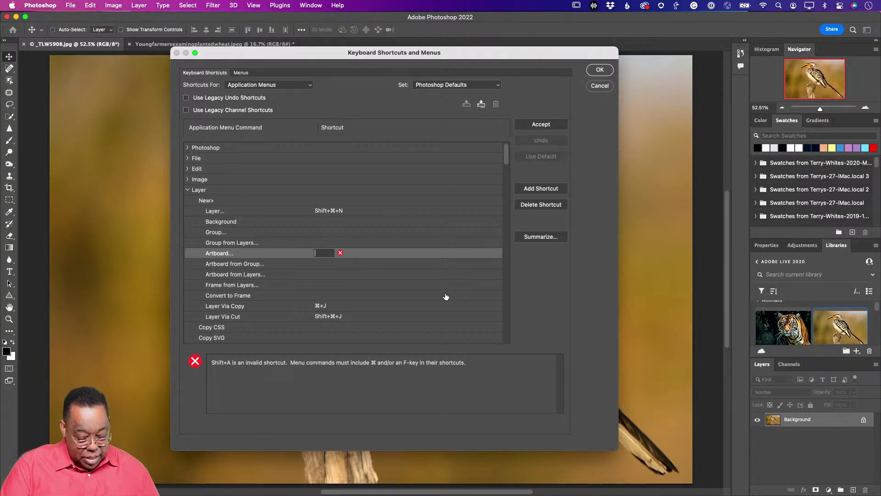
{"action": "key", "text": "shift+super+a"}
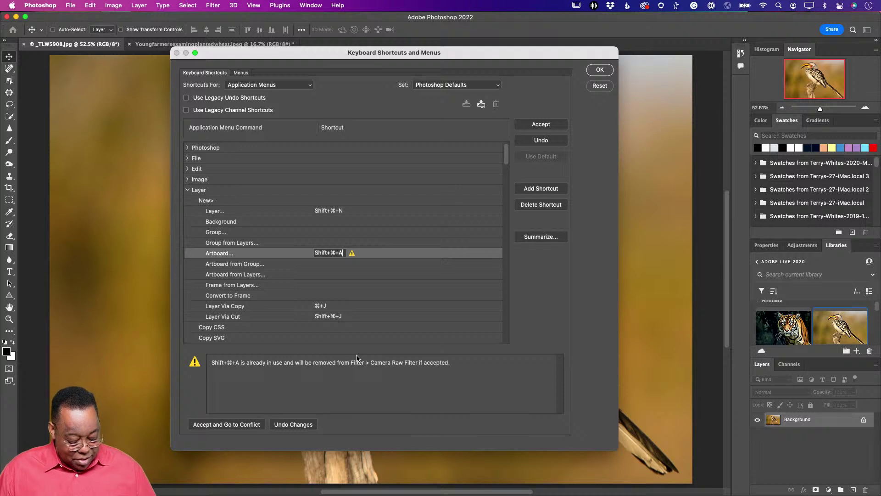
{"action": "key", "text": "alt+shift+super+a"}
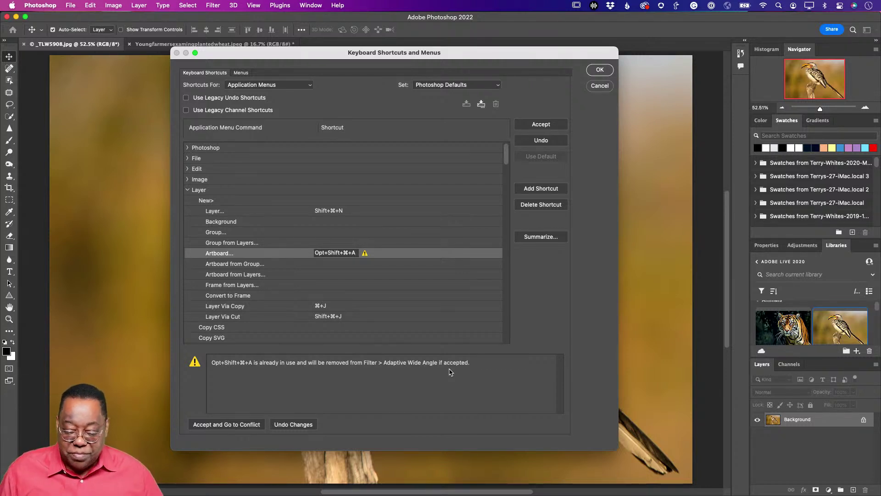
{"action": "left_click", "coordinate": [527, 189]}
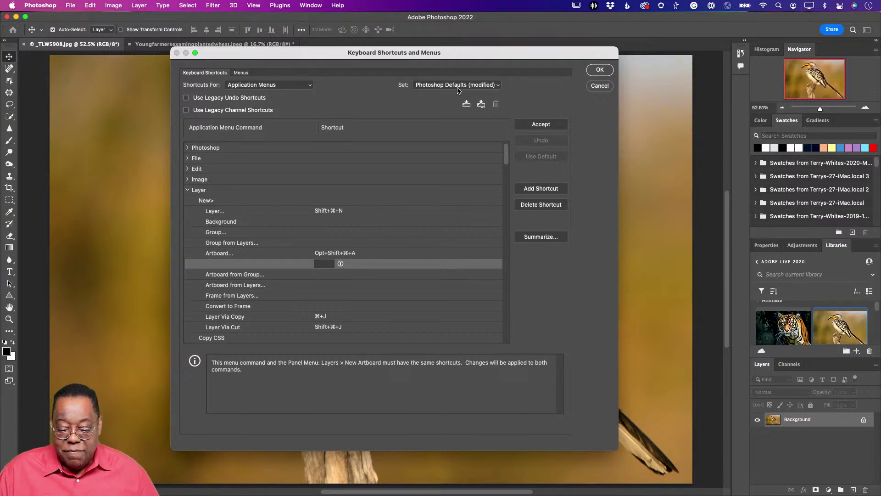
Save the modified shortcuts as a new set named TW-KeyboardShortcuts.kys in the Keyboard Shortcuts folder.
{"action": "left_click", "coordinate": [498, 86]}
{"action": "left_click", "coordinate": [496, 88]}
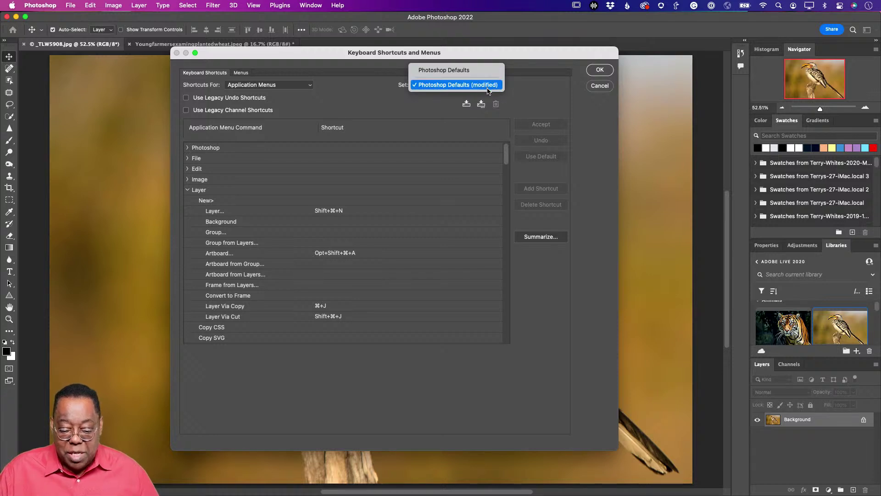
{"action": "left_click", "coordinate": [528, 96]}
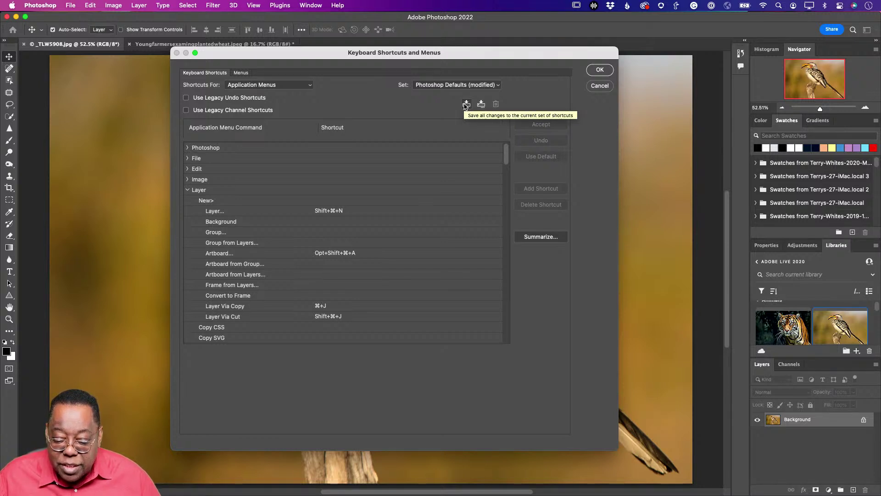
{"action": "left_click", "coordinate": [481, 104]}
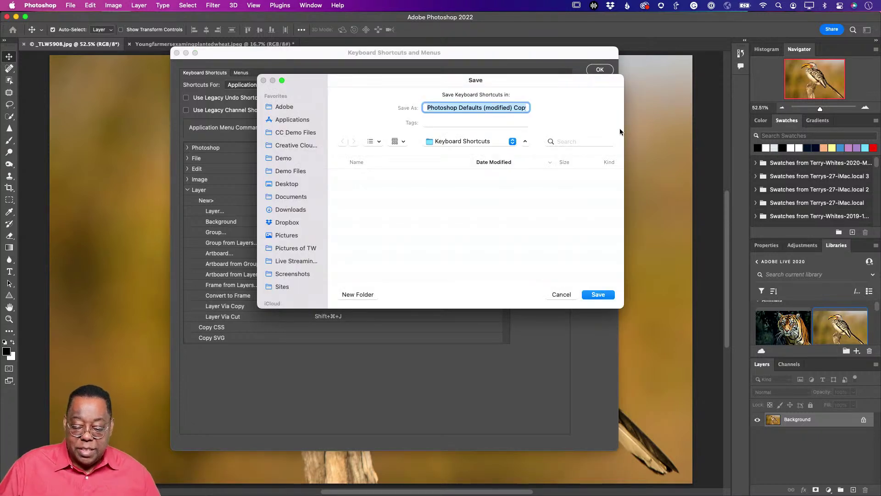
{"action": "type", "text": "TkysW-Key"}
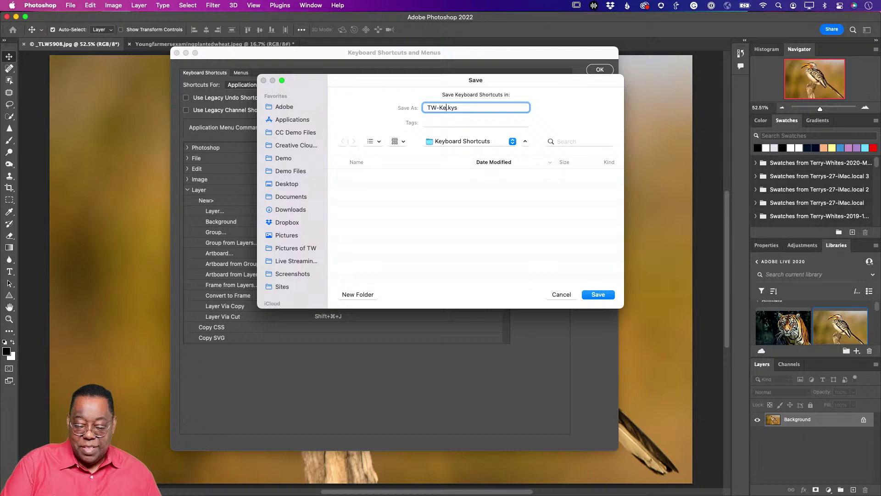
{"action": "type", "text": "board"}
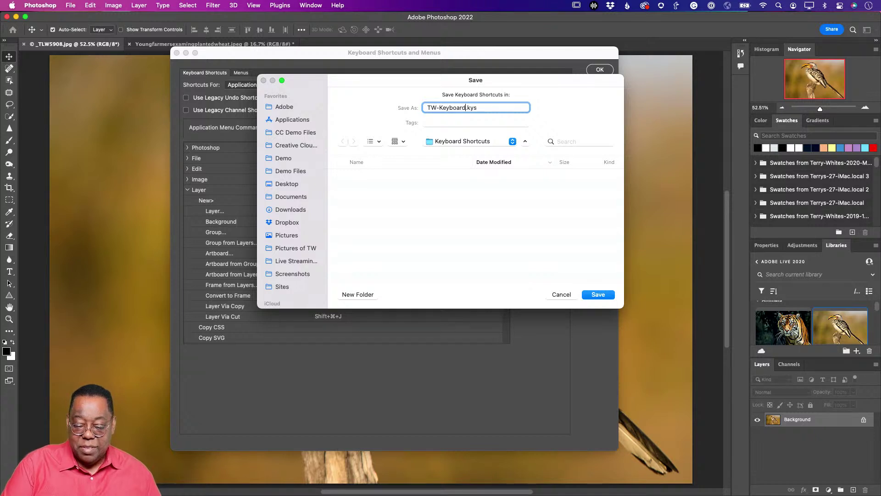
{"action": "type", "text": "Shortuc"}
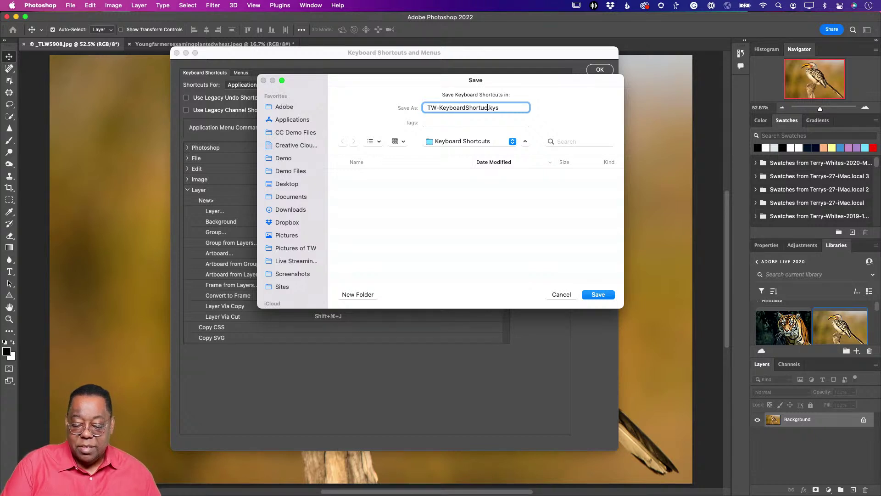
{"action": "type", "text": "ts"}
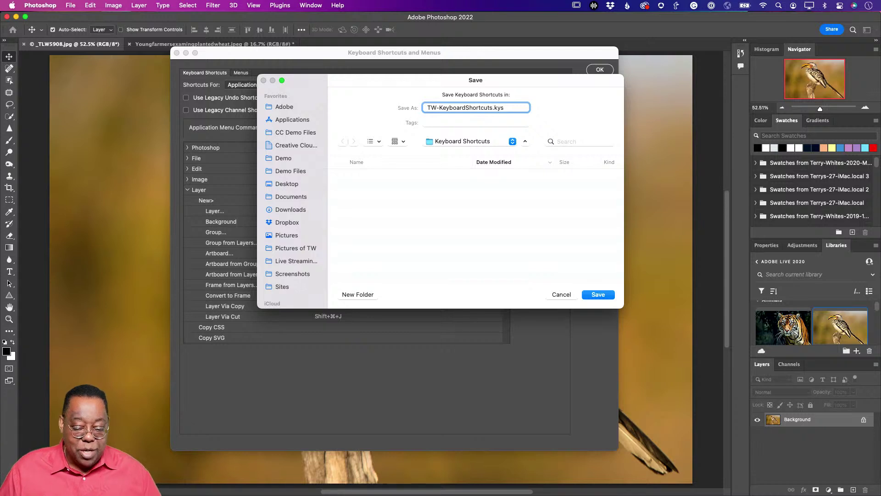
{"action": "left_click", "coordinate": [596, 294]}
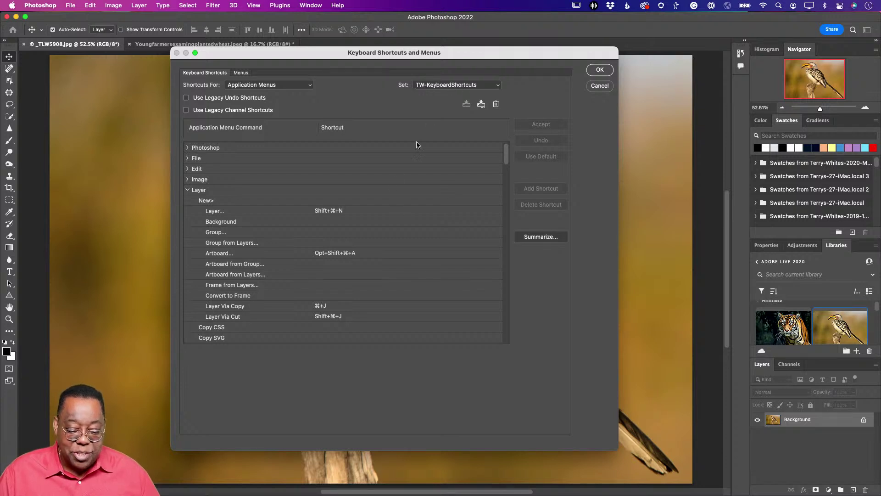
Assign Opt+Shift+⌘+H to HDR Toning in the Image adjustments, save it to the current shortcut set, and confirm the editor.
{"action": "left_click", "coordinate": [188, 190]}
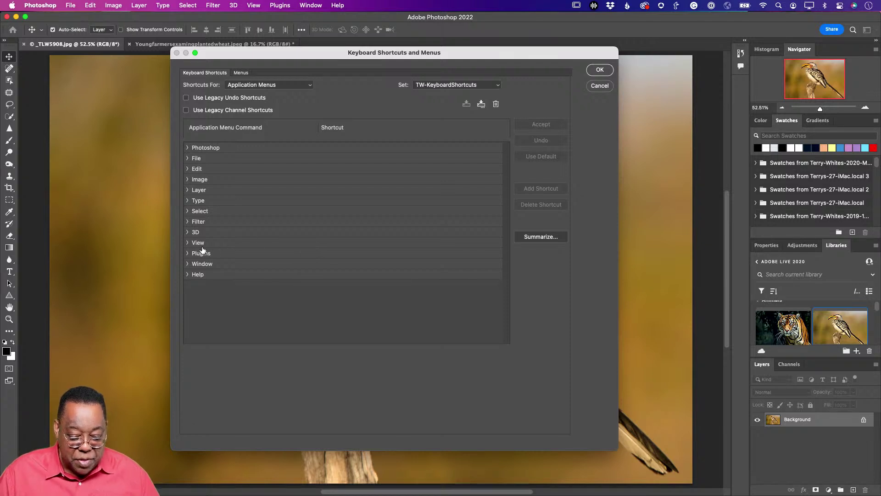
{"action": "left_click", "coordinate": [192, 190]}
{"action": "left_click", "coordinate": [188, 192]}
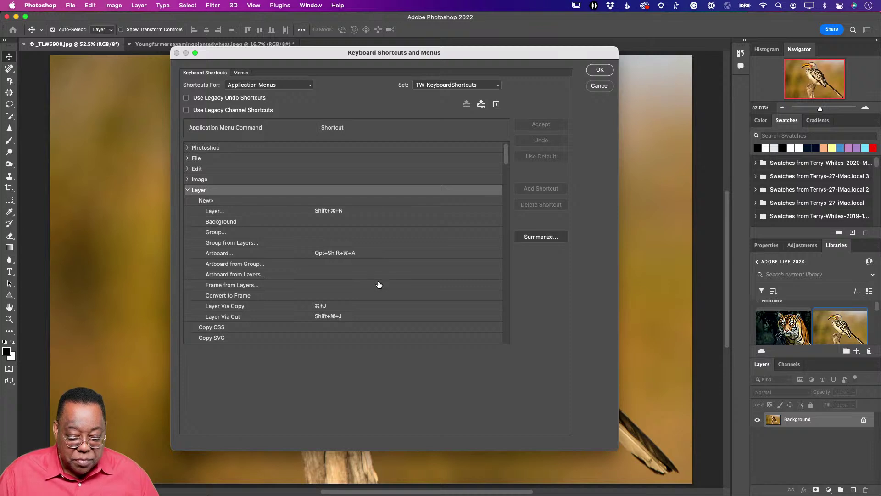
{"action": "left_click", "coordinate": [188, 190]}
{"action": "left_click", "coordinate": [187, 180]}
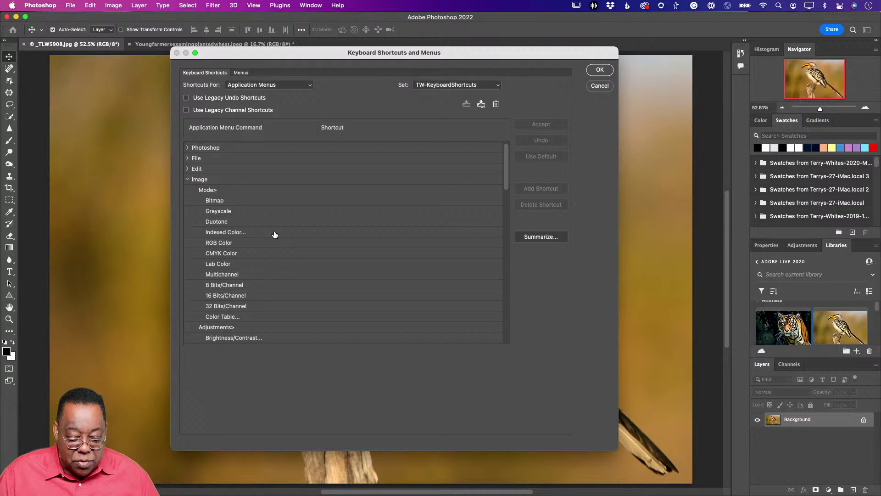
{"action": "scroll", "coordinate": [280, 261], "scroll_direction": "down", "scroll_amount": 10}
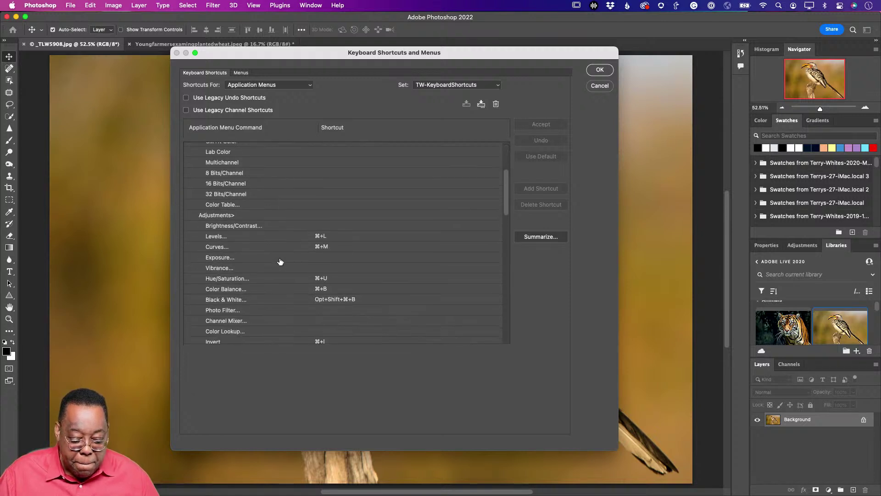
{"action": "scroll", "coordinate": [280, 261], "scroll_direction": "down", "scroll_amount": 5}
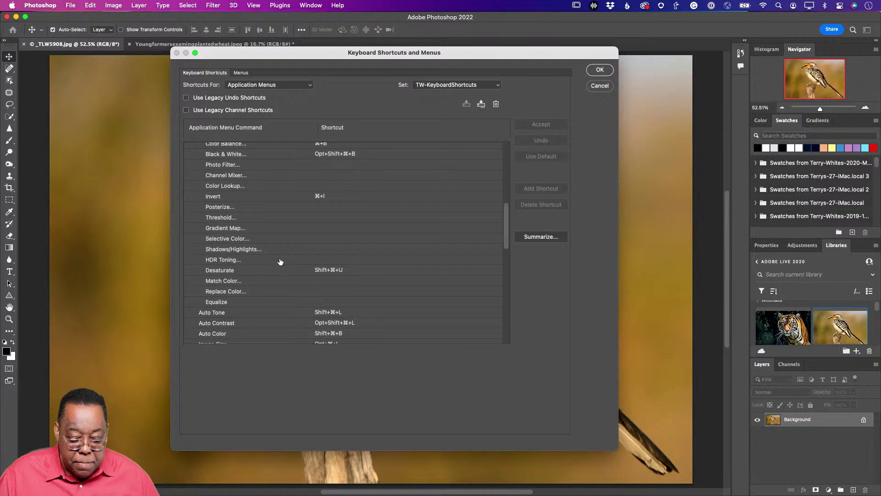
{"action": "scroll", "coordinate": [280, 262], "scroll_direction": "down", "scroll_amount": 1}
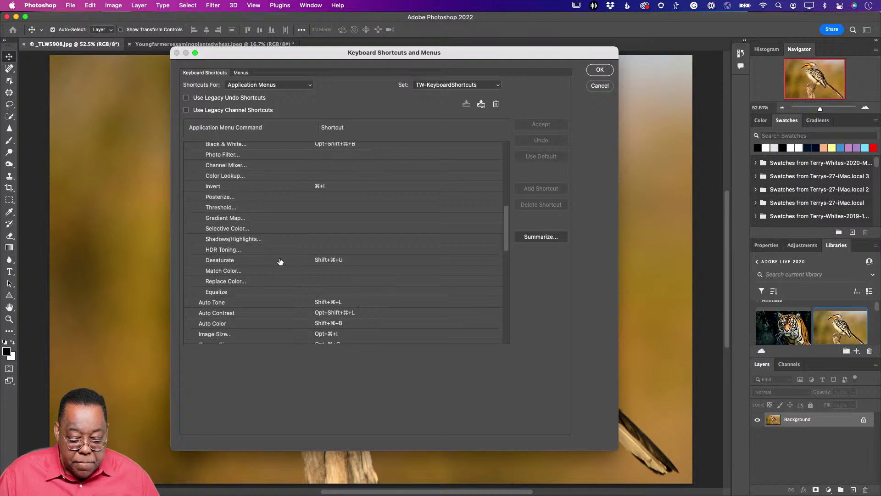
{"action": "left_click", "coordinate": [323, 252]}
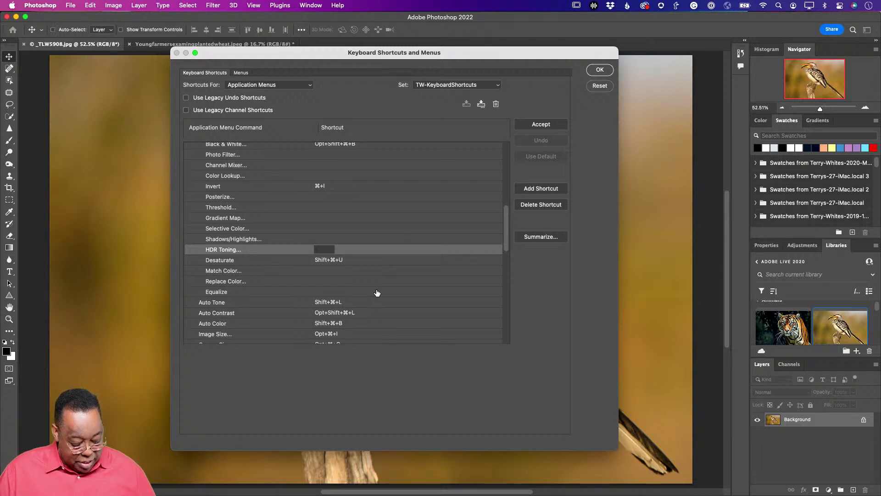
{"action": "key", "text": "alt+shift+super+h"}
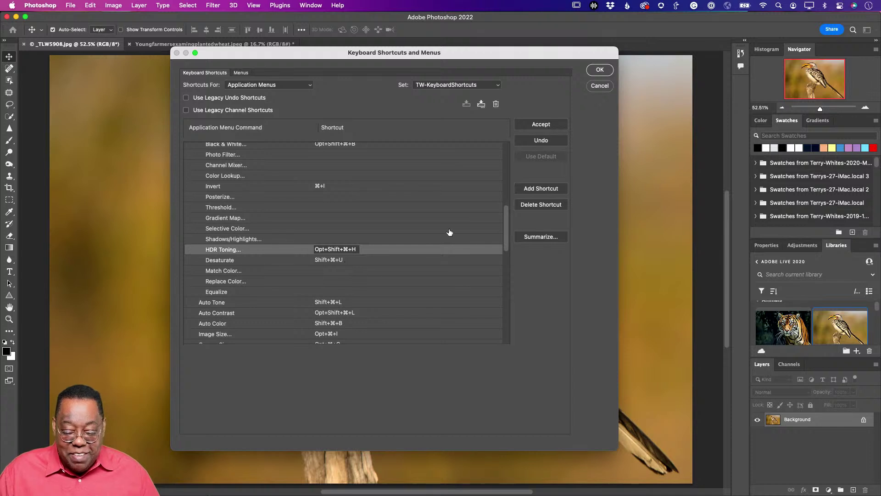
{"action": "left_click", "coordinate": [535, 126]}
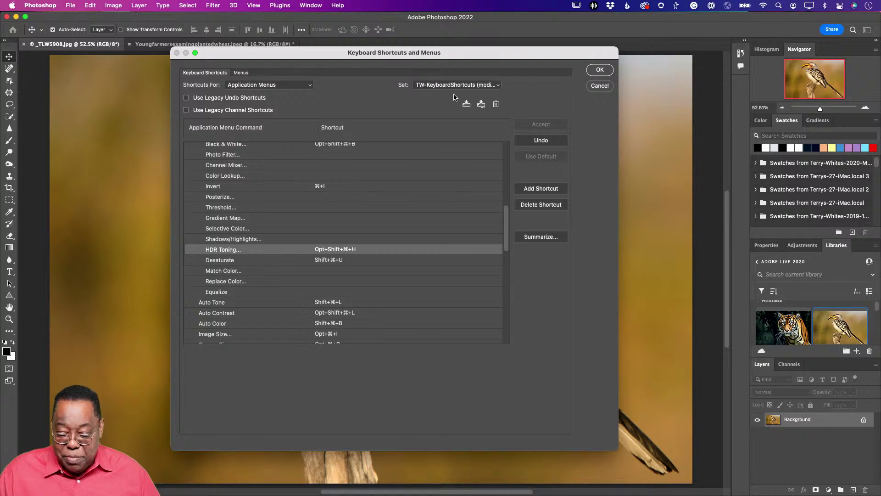
{"action": "left_click", "coordinate": [466, 104]}
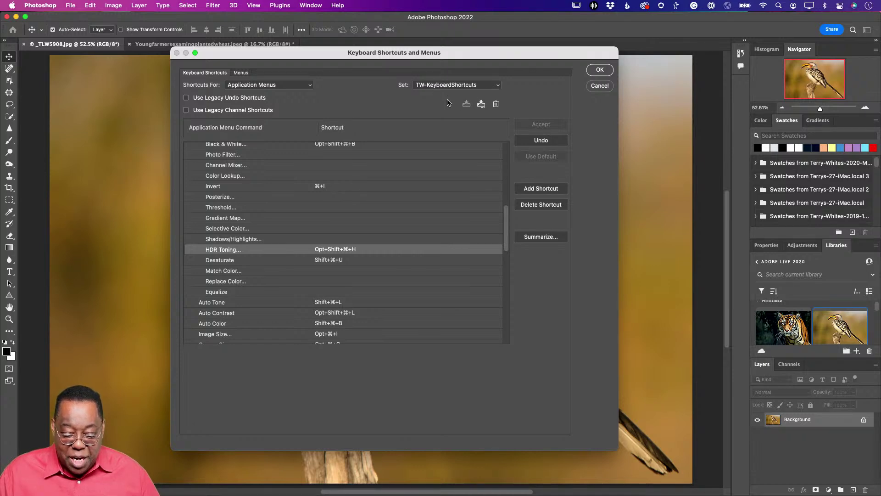
{"action": "left_click", "coordinate": [600, 69]}
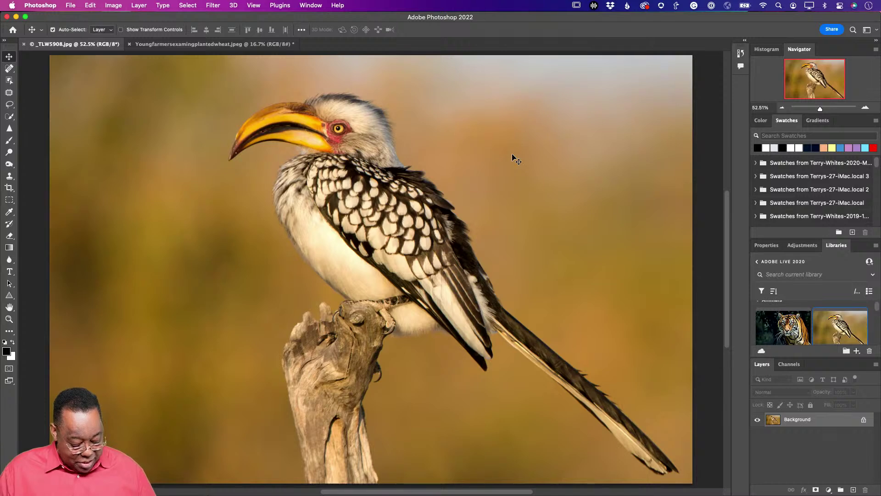
Open HDR Toning on the bird photo to test its custom shortcut, and cancel it without applying.
{"action": "key", "text": "alt+shift+super+h"}
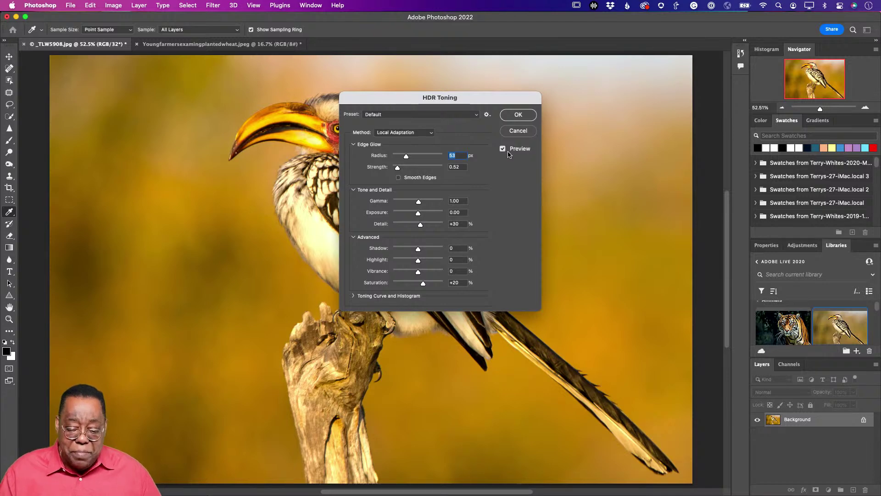
{"action": "scroll", "coordinate": [509, 152], "scroll_direction": "left", "scroll_amount": 5}
{"action": "left_click", "coordinate": [508, 132]}
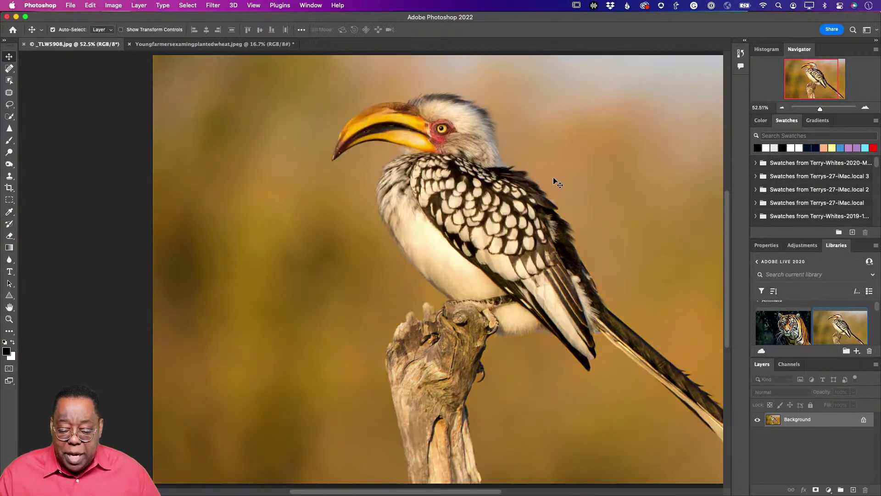
Show the Paths panel and close it again.
{"action": "scroll", "coordinate": [553, 180], "scroll_direction": "right", "scroll_amount": 3}
{"action": "left_click", "coordinate": [316, 7]}
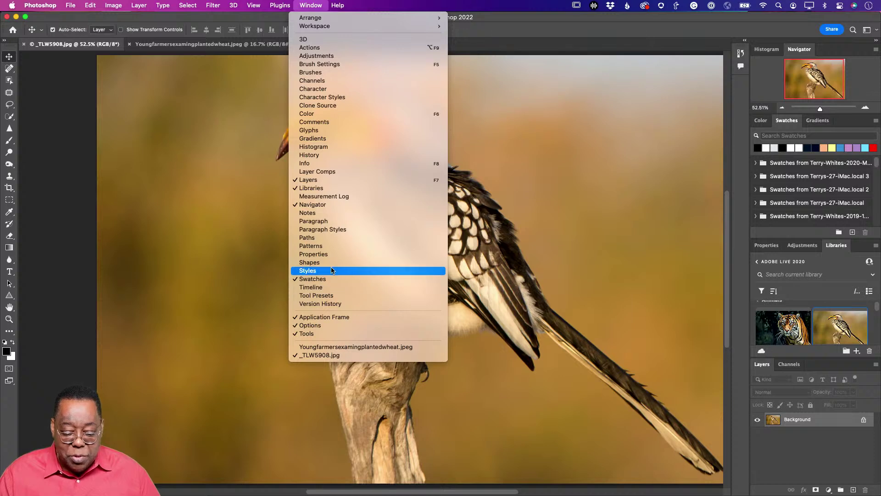
{"action": "left_click", "coordinate": [343, 239]}
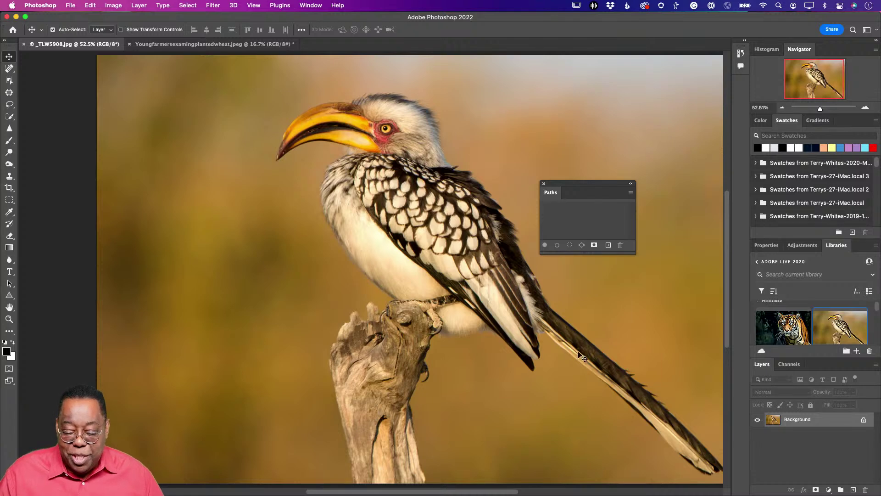
{"action": "left_click", "coordinate": [545, 184]}
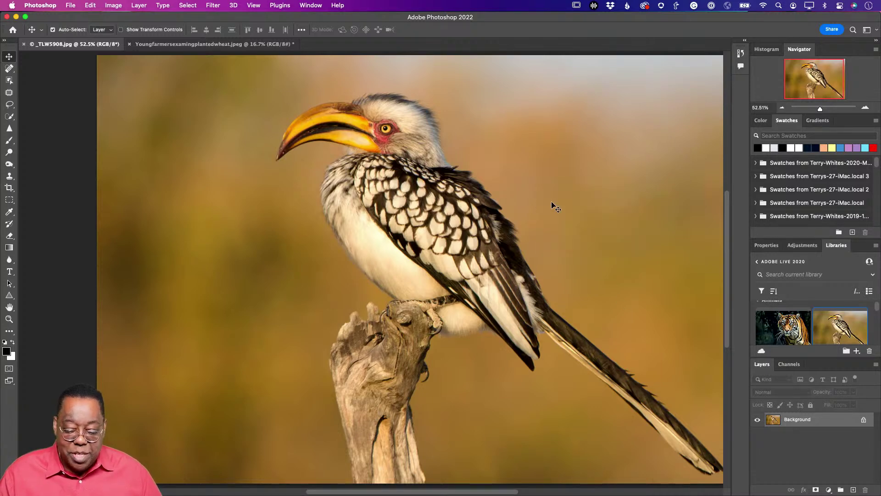
{"action": "scroll", "coordinate": [567, 262], "scroll_direction": "right", "scroll_amount": 3}
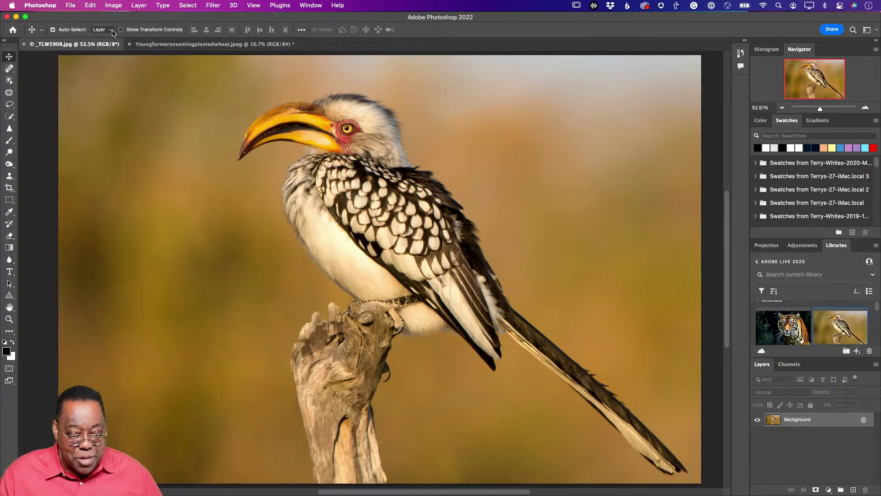
Open the menu customization editor and expand the Edit commands as far as Auto-Align Layers and Sky Replacement.
{"action": "left_click", "coordinate": [91, 5]}
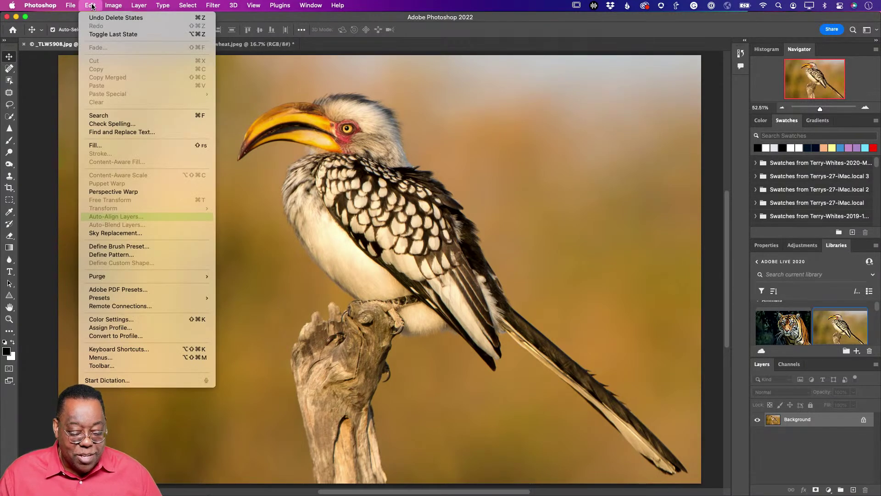
{"action": "left_click", "coordinate": [152, 360]}
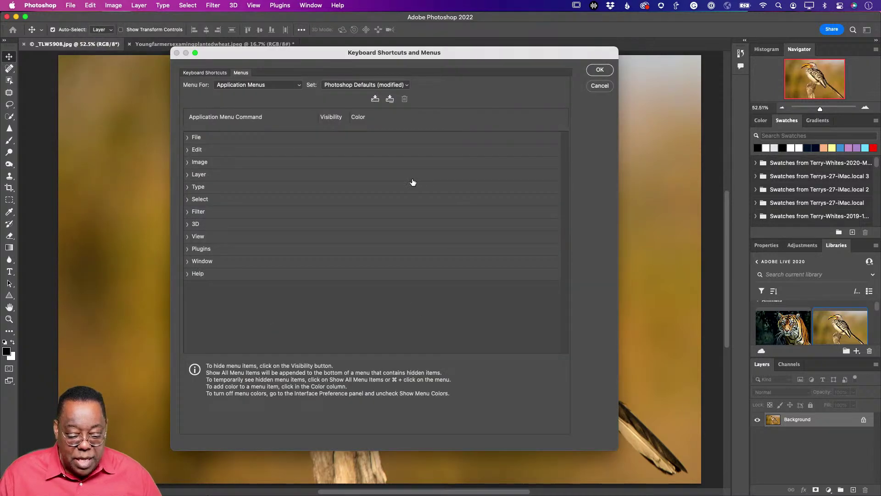
{"action": "left_click", "coordinate": [190, 150]}
{"action": "left_click", "coordinate": [187, 149]}
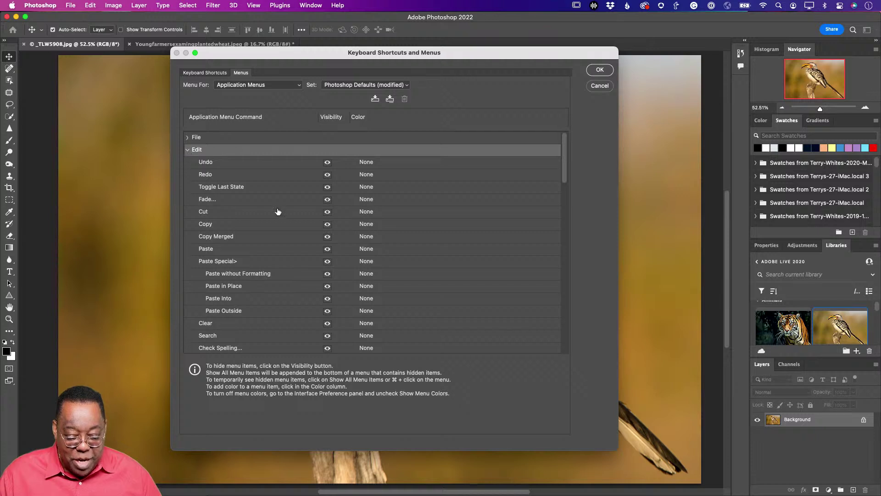
{"action": "scroll", "coordinate": [292, 229], "scroll_direction": "down", "scroll_amount": 8}
{"action": "scroll", "coordinate": [293, 229], "scroll_direction": "down", "scroll_amount": 4}
{"action": "scroll", "coordinate": [293, 229], "scroll_direction": "up", "scroll_amount": 4}
{"action": "scroll", "coordinate": [293, 229], "scroll_direction": "up", "scroll_amount": 3}
{"action": "scroll", "coordinate": [293, 229], "scroll_direction": "down", "scroll_amount": 7}
{"action": "scroll", "coordinate": [293, 229], "scroll_direction": "down", "scroll_amount": 10}
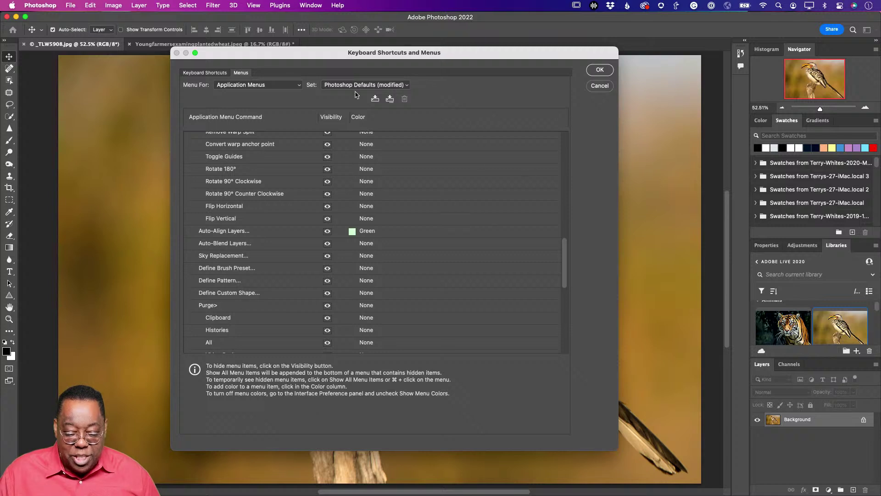
Assign the color Blue to the Sky Replacement command under Edit in the application menus.
{"action": "left_click", "coordinate": [91, 6]}
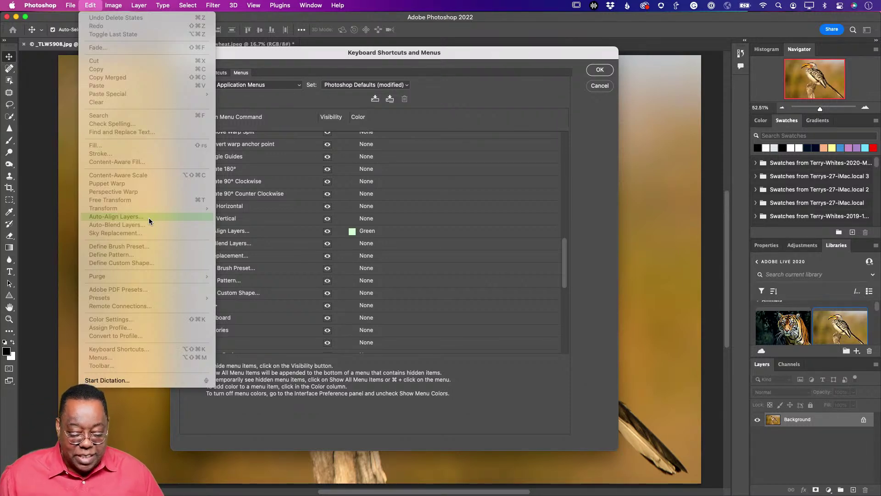
{"action": "left_click", "coordinate": [91, 5]}
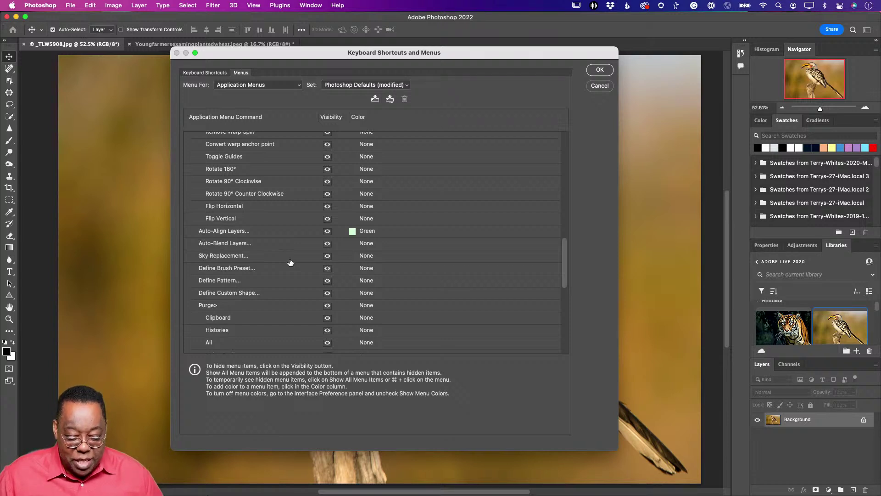
{"action": "left_click", "coordinate": [363, 256]}
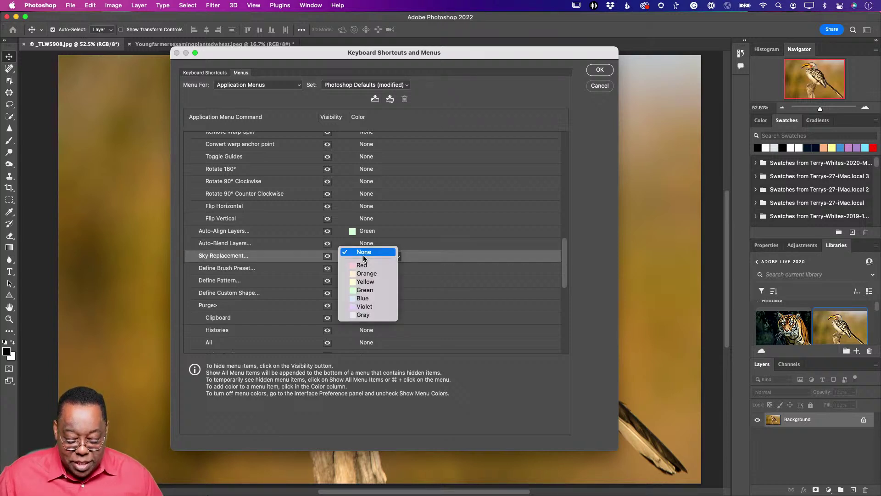
{"action": "left_click", "coordinate": [365, 298]}
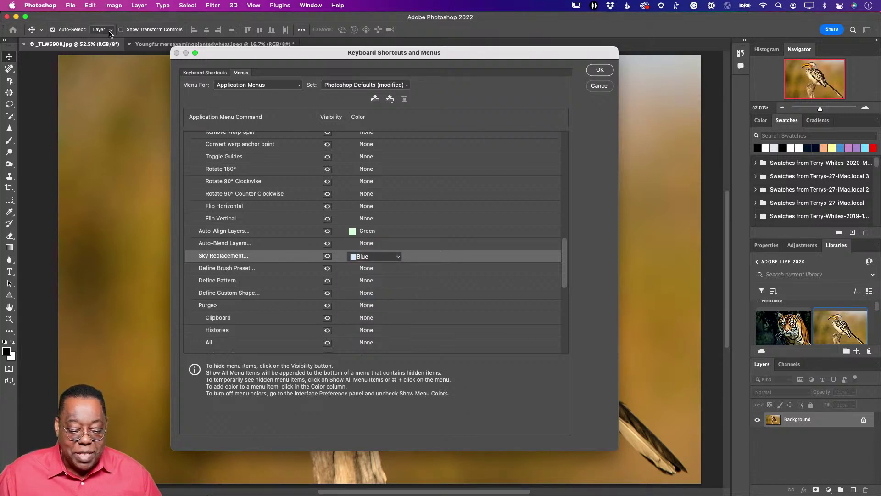
{"action": "left_click", "coordinate": [91, 5]}
{"action": "left_click", "coordinate": [90, 6]}
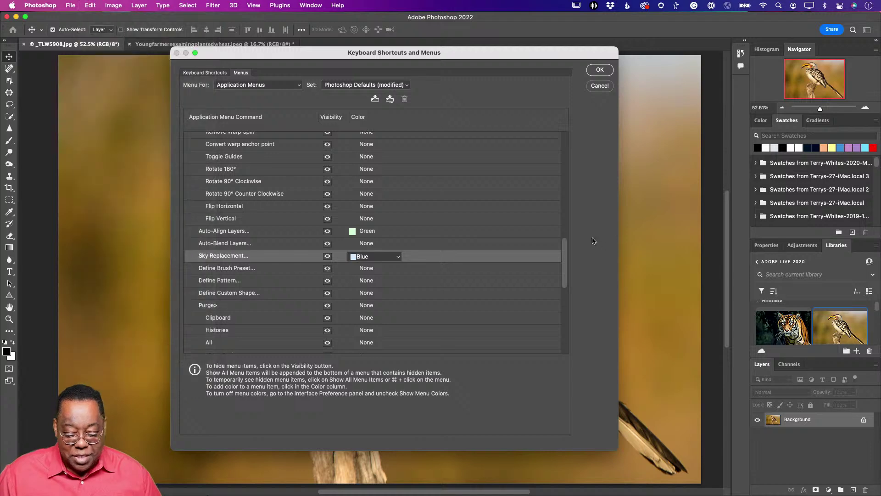
Save the menu customization as a new set named TW-Menus.mnu in the Menu Customization folder and confirm the editor.
{"action": "left_click", "coordinate": [389, 99]}
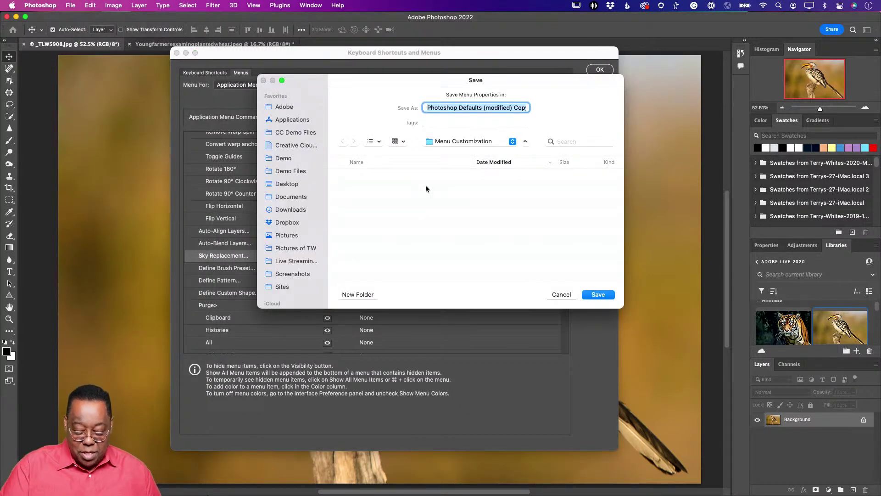
{"action": "type", "text": "TW-"}
{"action": "type", "text": "Menus.mnu"}
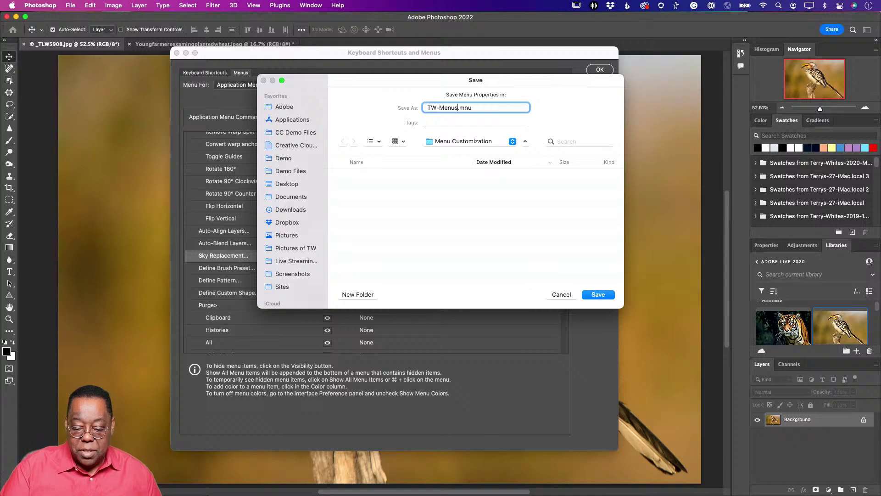
{"action": "key", "text": "Return"}
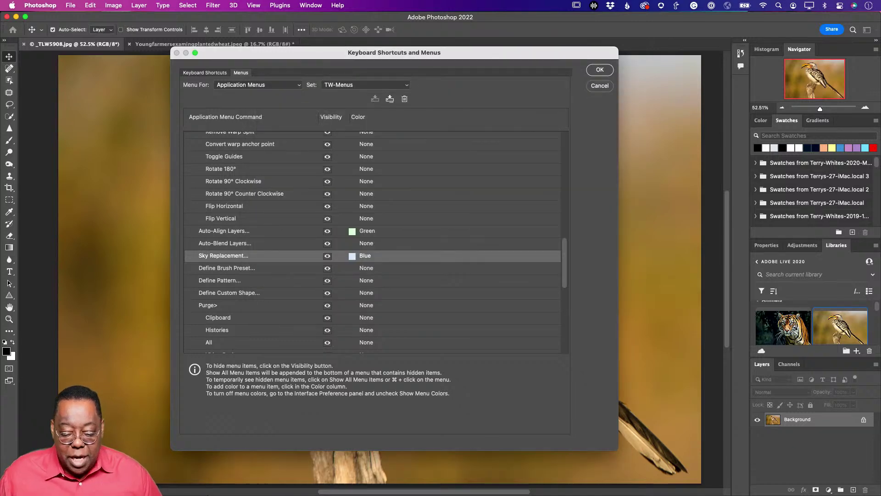
{"action": "left_click", "coordinate": [600, 70]}
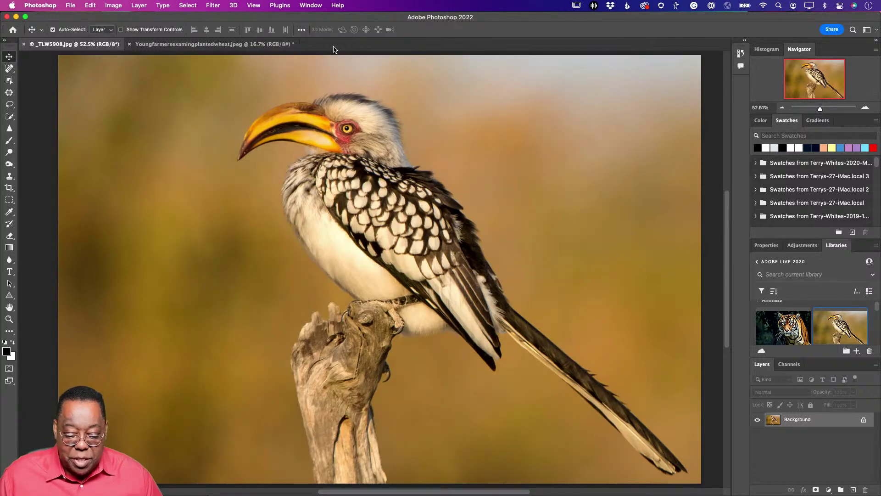
Check the color highlighting of the Edit menu commands and look over the Image menu.
{"action": "left_click", "coordinate": [89, 6]}
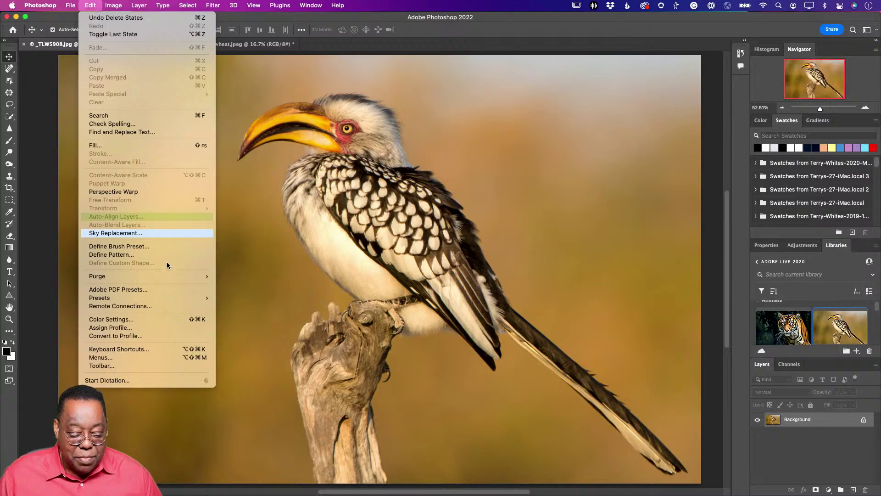
{"action": "mouse_move", "coordinate": [170, 301]}
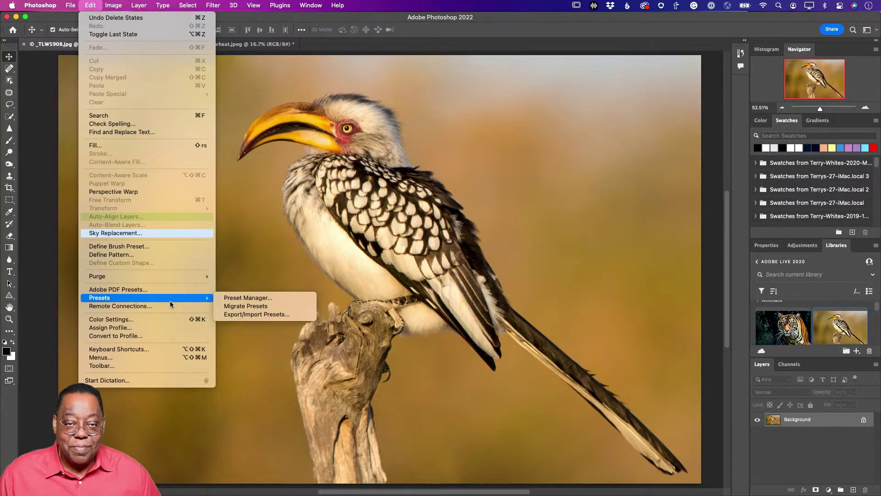
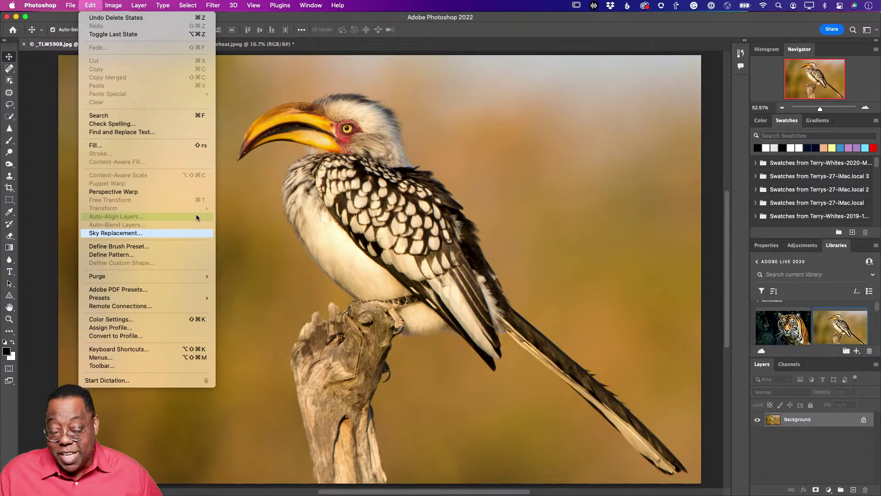
{"action": "mouse_move", "coordinate": [113, 6]}
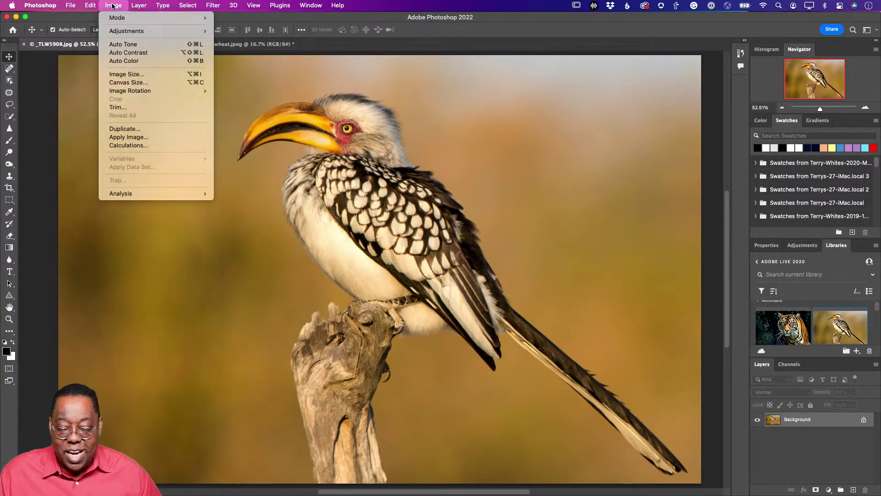
{"action": "left_click", "coordinate": [113, 6]}
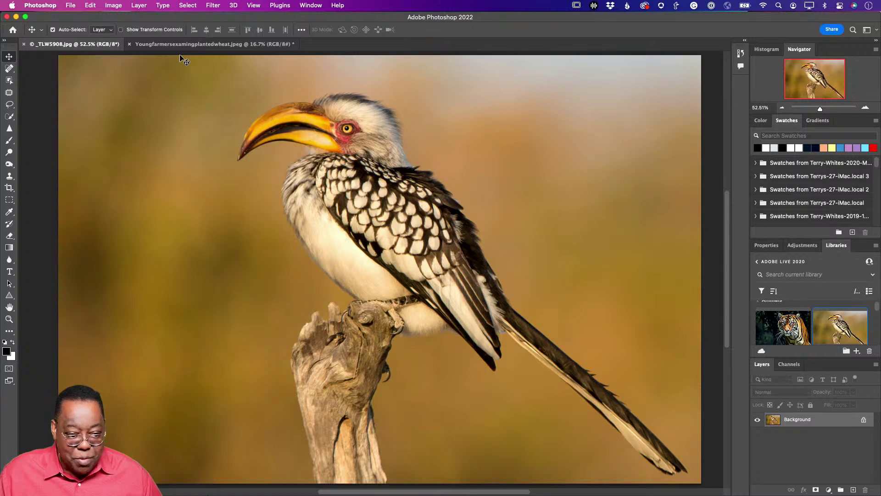
Reopen the menu customization editor, collapse the Edit commands and expand the Image commands.
{"action": "left_click", "coordinate": [91, 5]}
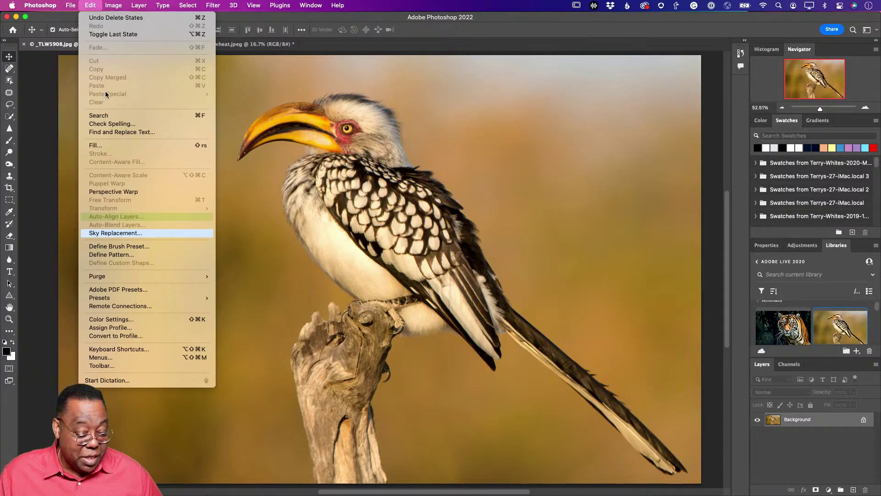
{"action": "left_click", "coordinate": [151, 359]}
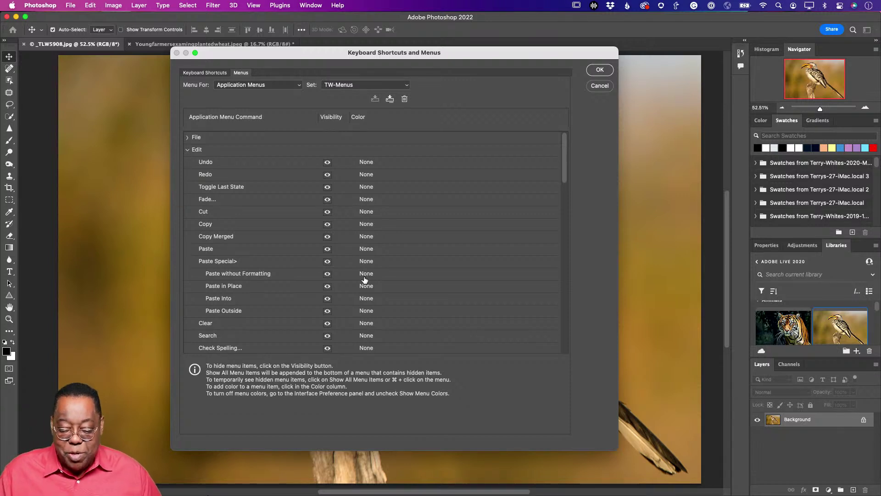
{"action": "left_click", "coordinate": [187, 150]}
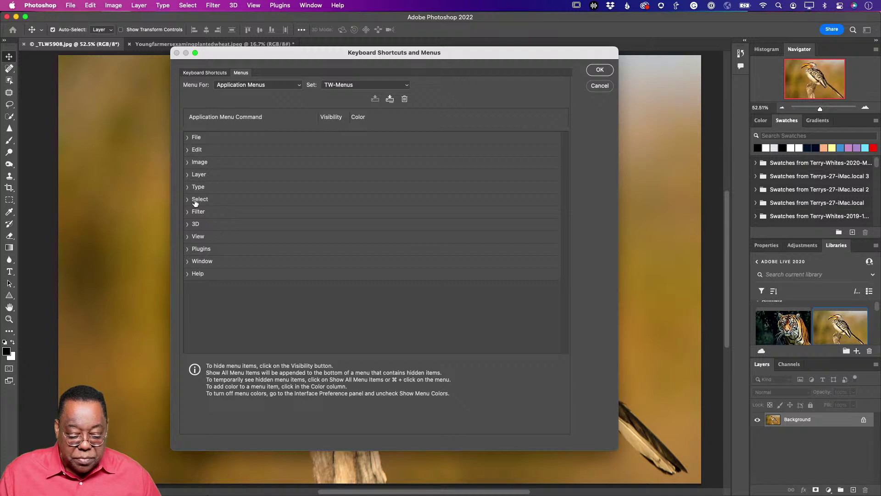
{"action": "left_click", "coordinate": [188, 163]}
Hide the Posterize, Match Color and Equalize commands in the Image adjustments.
{"action": "scroll", "coordinate": [292, 259], "scroll_direction": "down", "scroll_amount": 3}
{"action": "scroll", "coordinate": [292, 259], "scroll_direction": "up", "scroll_amount": 2}
{"action": "scroll", "coordinate": [292, 259], "scroll_direction": "down", "scroll_amount": 5}
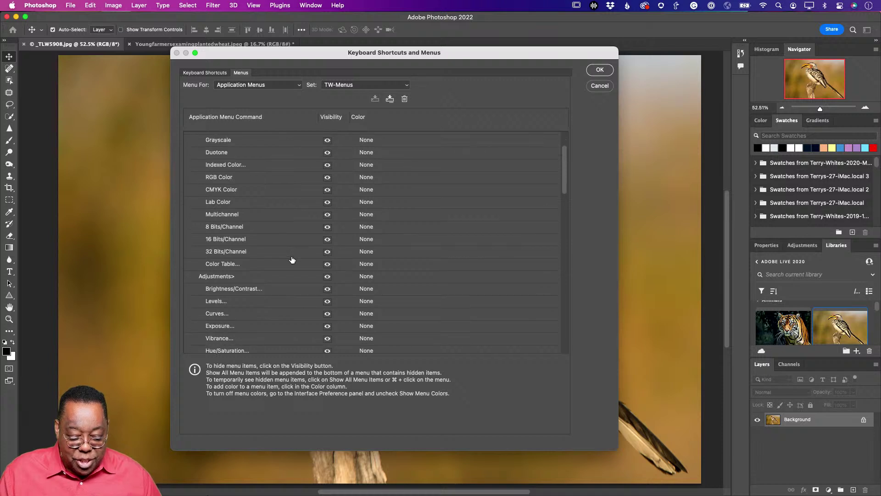
{"action": "scroll", "coordinate": [292, 259], "scroll_direction": "down", "scroll_amount": 5}
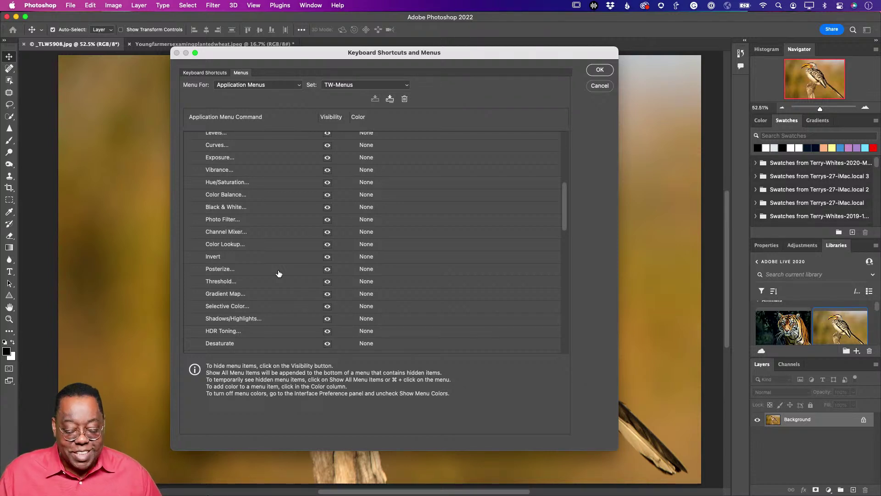
{"action": "left_click", "coordinate": [326, 270]}
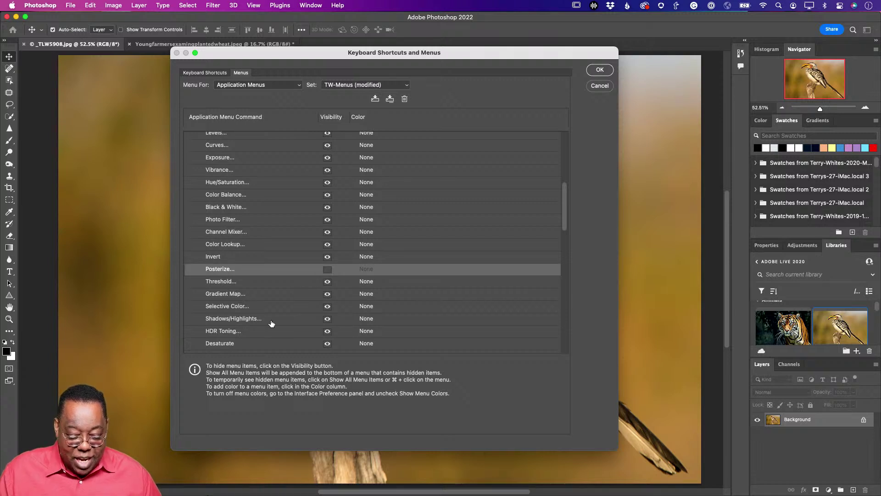
{"action": "scroll", "coordinate": [270, 321], "scroll_direction": "down", "scroll_amount": 5}
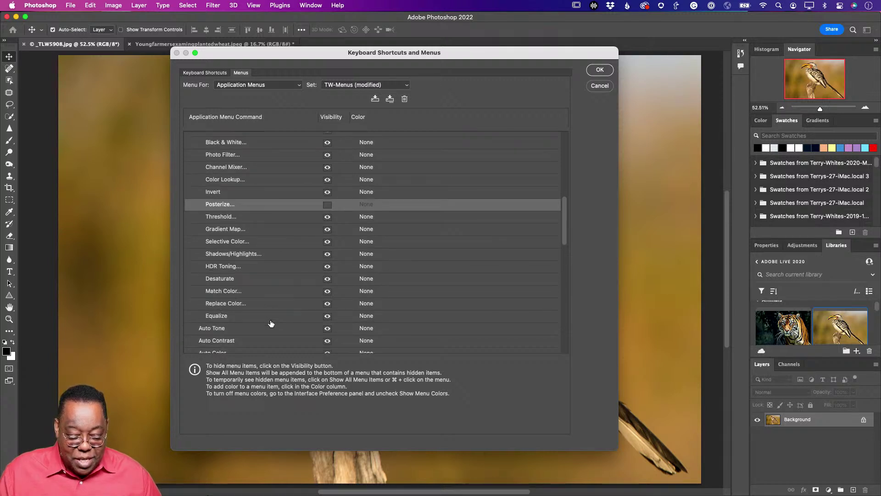
{"action": "scroll", "coordinate": [271, 324], "scroll_direction": "down", "scroll_amount": 2}
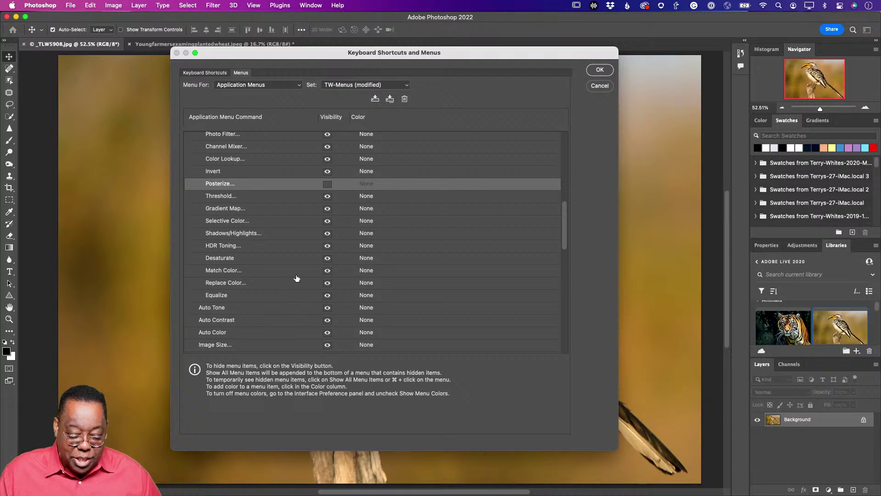
{"action": "left_click", "coordinate": [327, 271]}
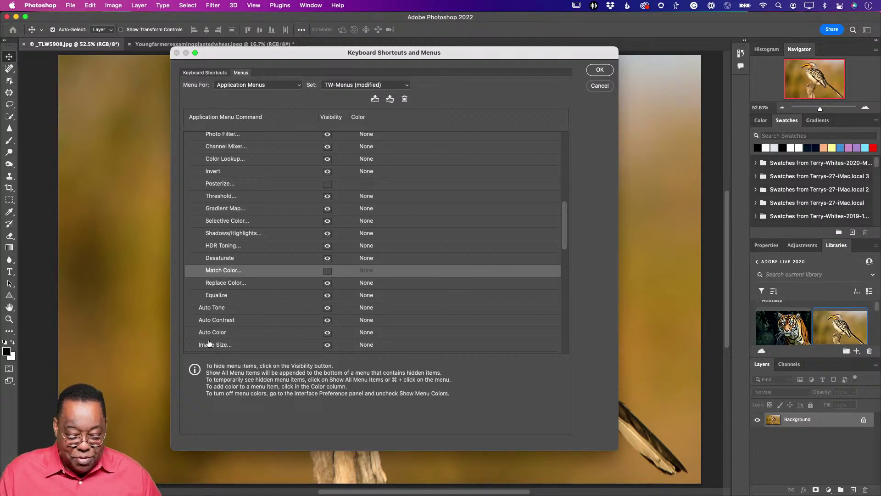
{"action": "left_click", "coordinate": [327, 295]}
{"action": "scroll", "coordinate": [247, 330], "scroll_direction": "down", "scroll_amount": 3}
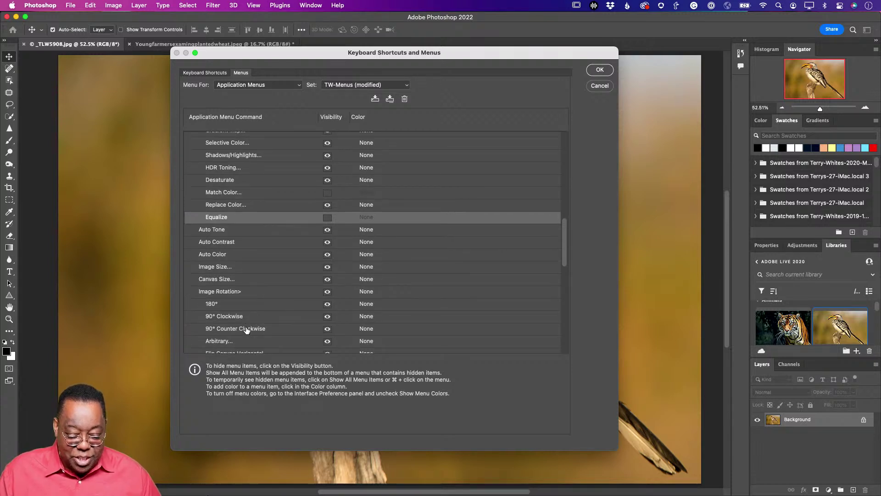
{"action": "scroll", "coordinate": [247, 330], "scroll_direction": "down", "scroll_amount": 2}
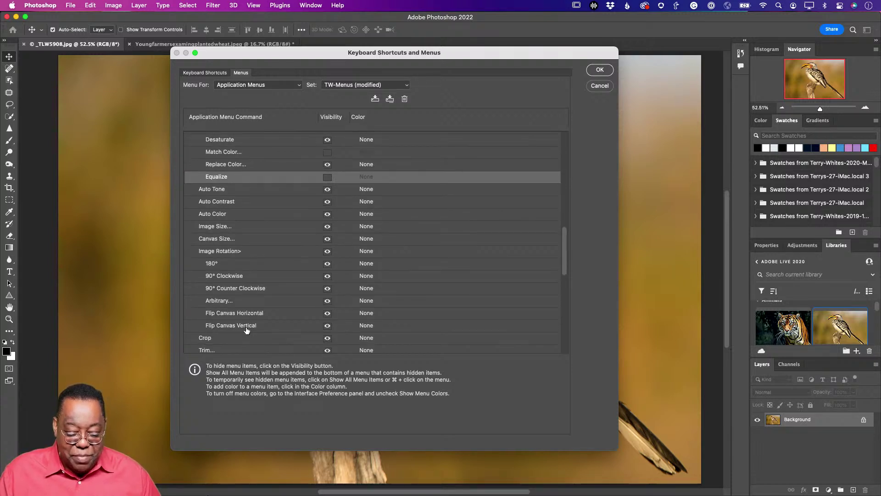
Hide the Calculations, Variables, Trap and Analysis commands of the Image menu.
{"action": "scroll", "coordinate": [247, 331], "scroll_direction": "down", "scroll_amount": 5}
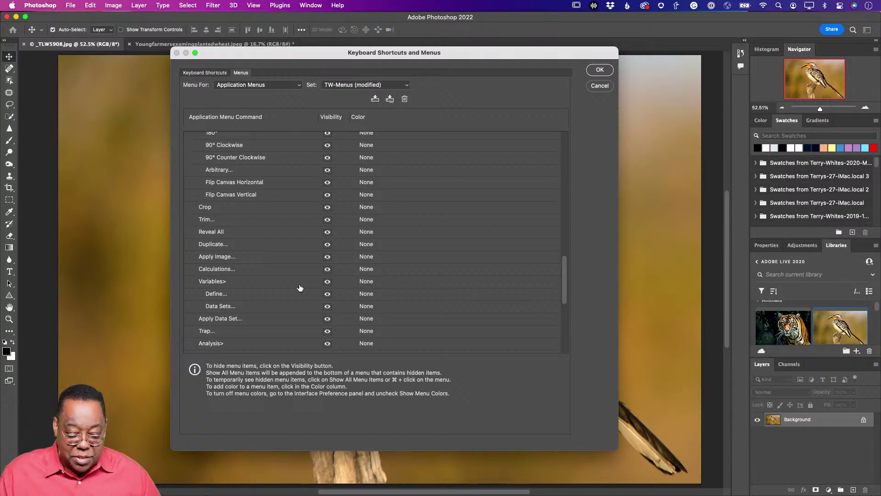
{"action": "left_click", "coordinate": [326, 269]}
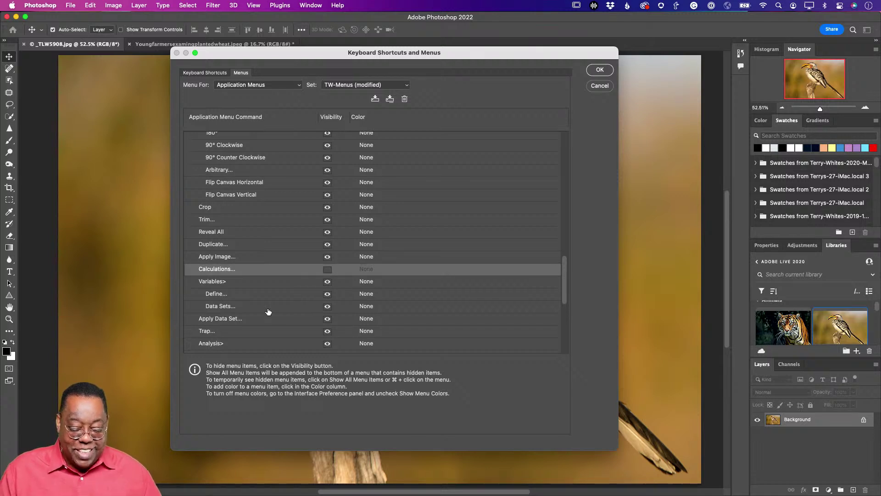
{"action": "left_click", "coordinate": [327, 282]}
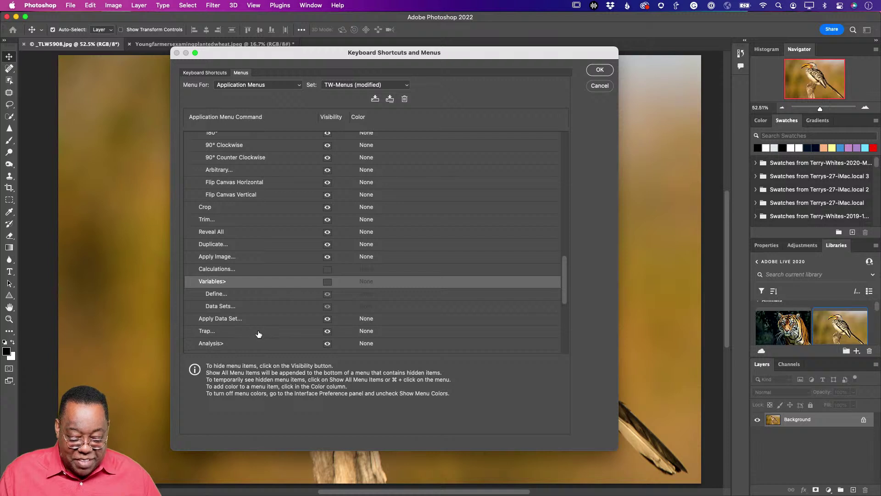
{"action": "scroll", "coordinate": [258, 334], "scroll_direction": "down", "scroll_amount": 5}
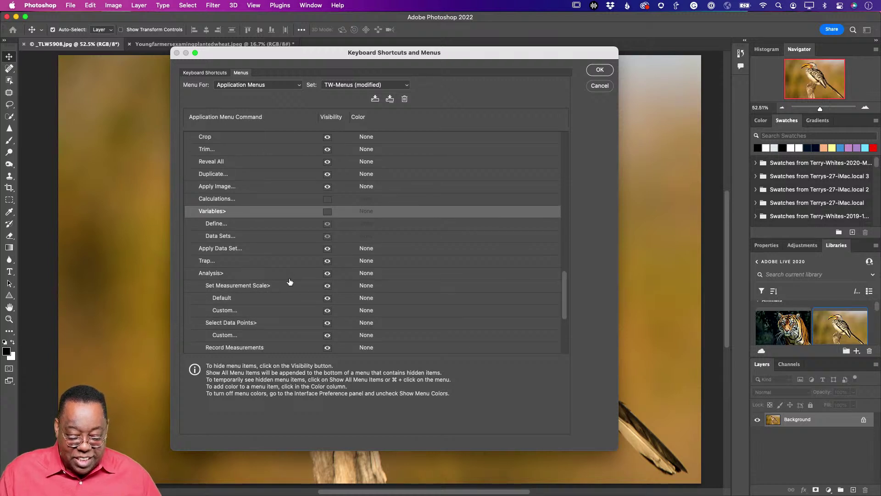
{"action": "left_click", "coordinate": [327, 261]}
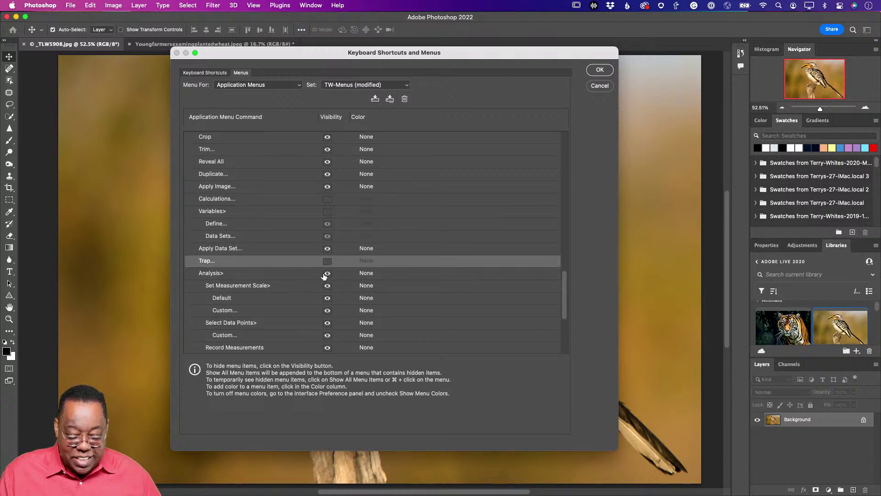
{"action": "left_click", "coordinate": [327, 274]}
Hide the Duotone, Bitmap and Indexed Color commands in the Image Mode group.
{"action": "scroll", "coordinate": [310, 314], "scroll_direction": "down", "scroll_amount": 8}
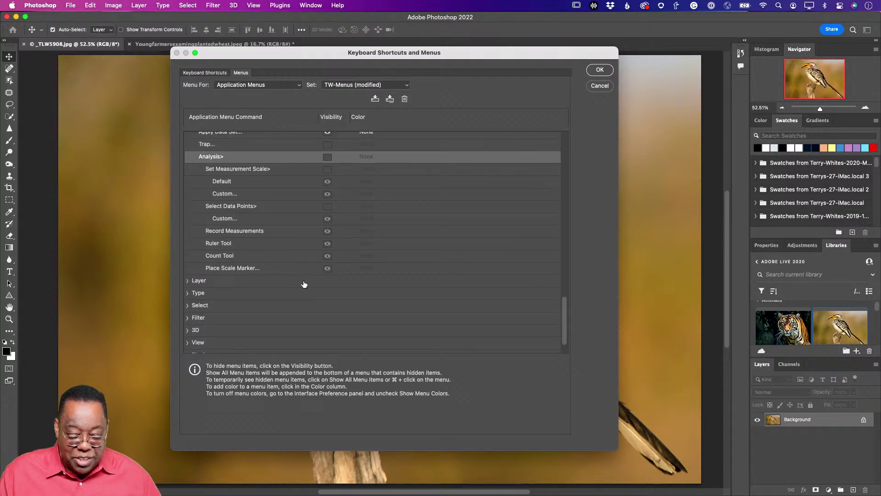
{"action": "scroll", "coordinate": [306, 283], "scroll_direction": "up", "scroll_amount": 10}
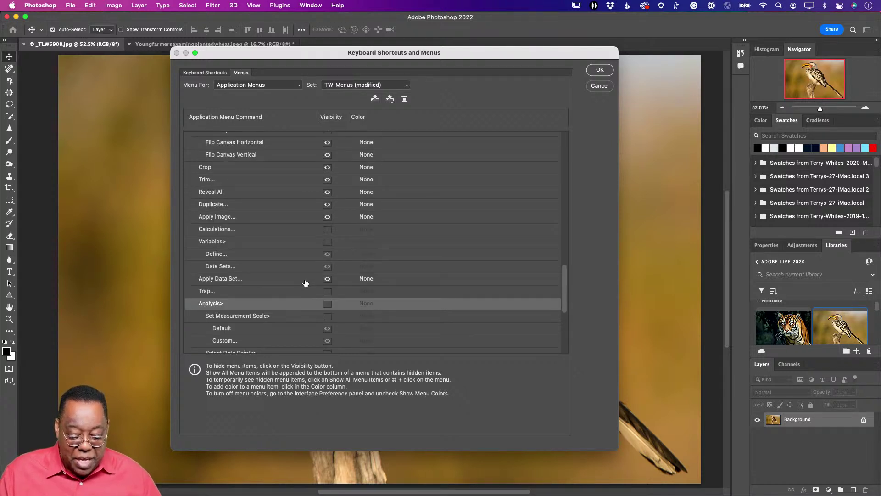
{"action": "scroll", "coordinate": [306, 283], "scroll_direction": "up", "scroll_amount": 12}
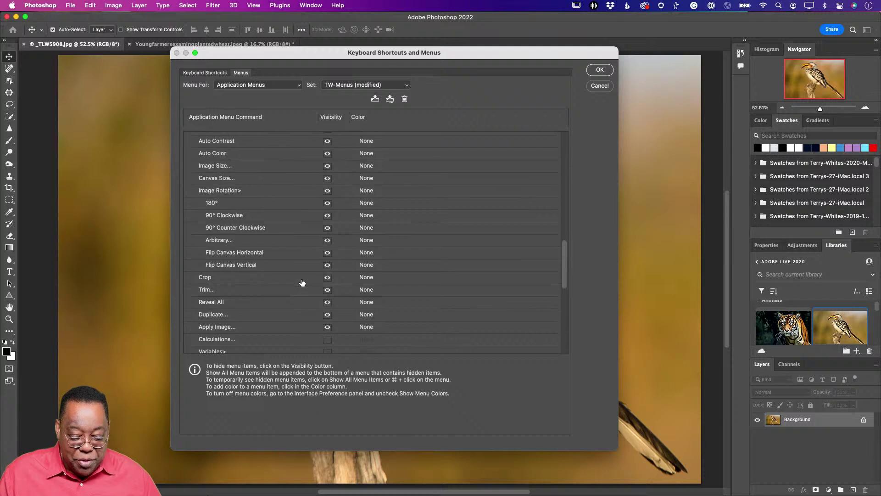
{"action": "scroll", "coordinate": [302, 283], "scroll_direction": "up", "scroll_amount": 20}
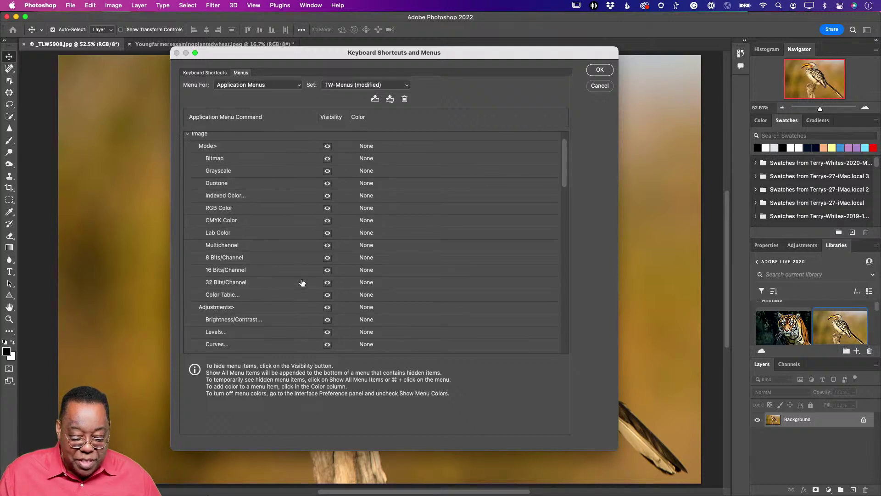
{"action": "scroll", "coordinate": [302, 282], "scroll_direction": "down", "scroll_amount": 5}
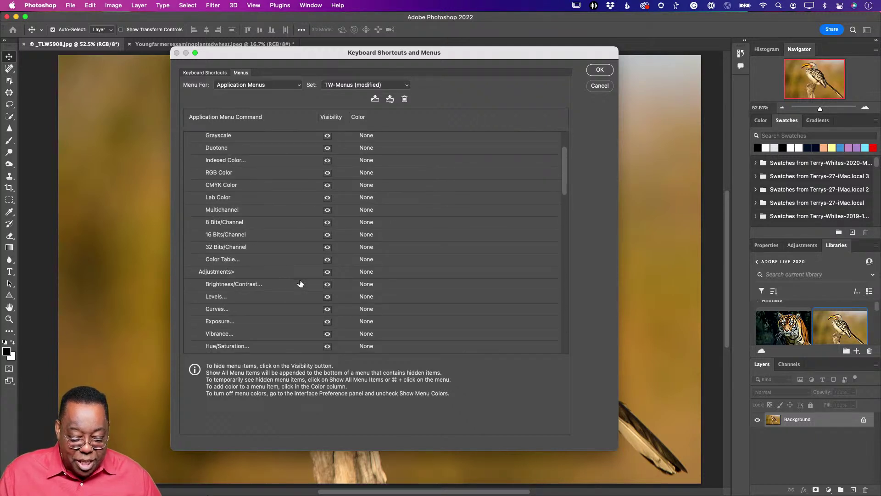
{"action": "scroll", "coordinate": [300, 283], "scroll_direction": "up", "scroll_amount": 4}
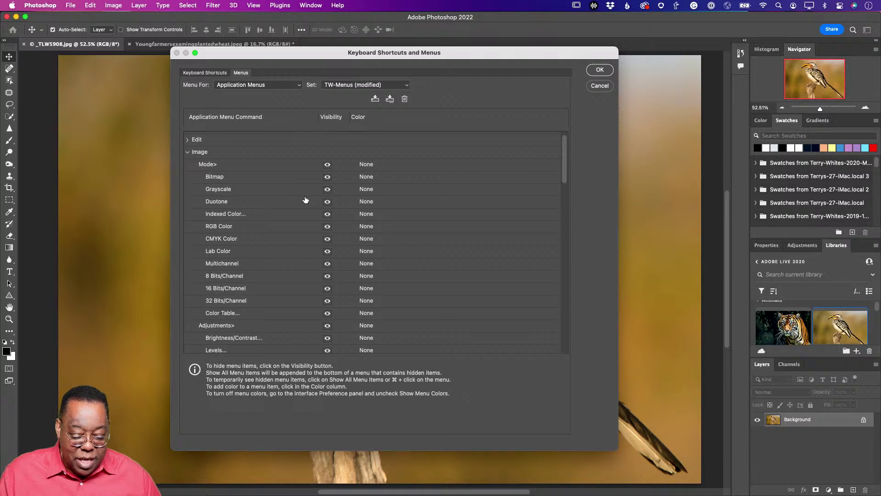
{"action": "left_click", "coordinate": [327, 201]}
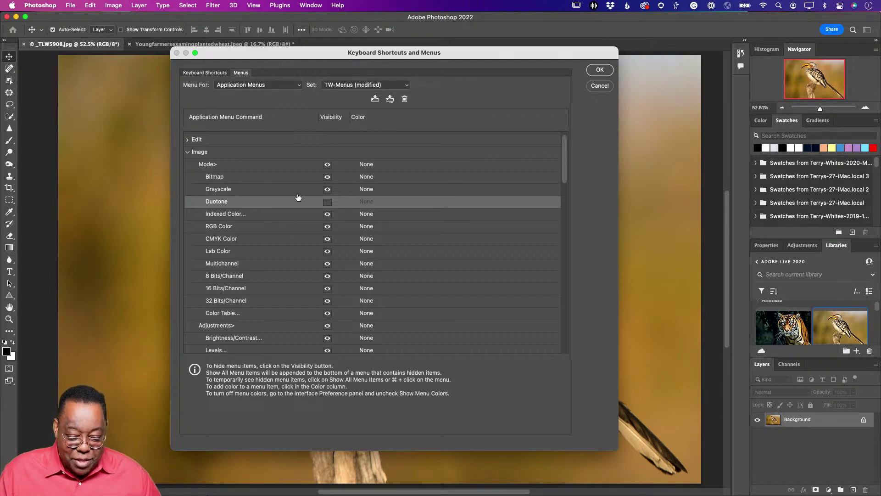
{"action": "left_click", "coordinate": [327, 177]}
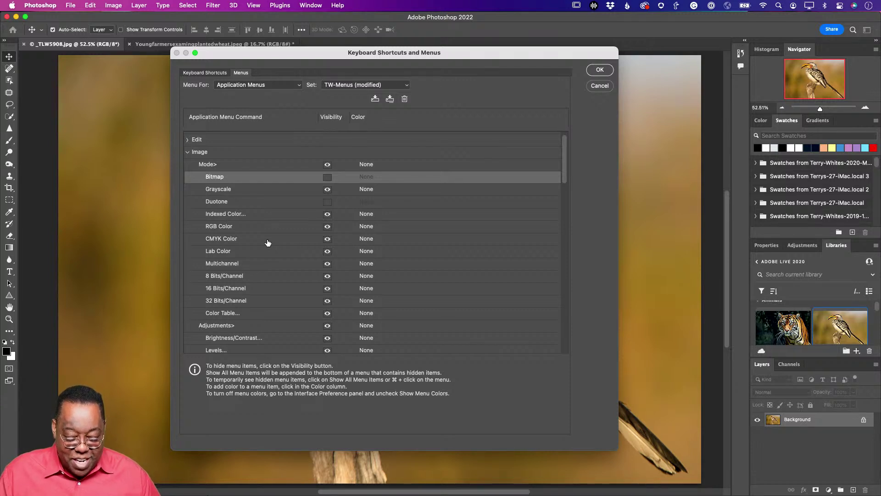
{"action": "left_click", "coordinate": [327, 215]}
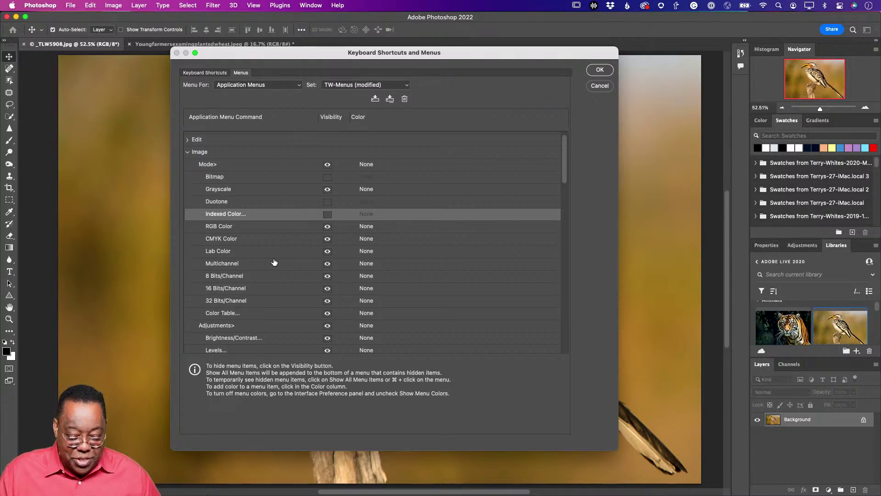
Look over the remaining Image commands and briefly expand the 3D commands to examine them.
{"action": "scroll", "coordinate": [275, 276], "scroll_direction": "down", "scroll_amount": 5}
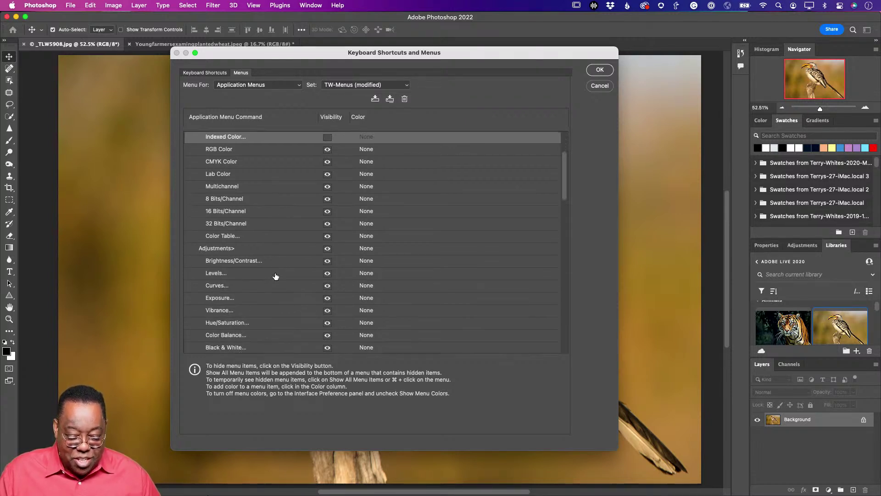
{"action": "scroll", "coordinate": [276, 276], "scroll_direction": "down", "scroll_amount": 3}
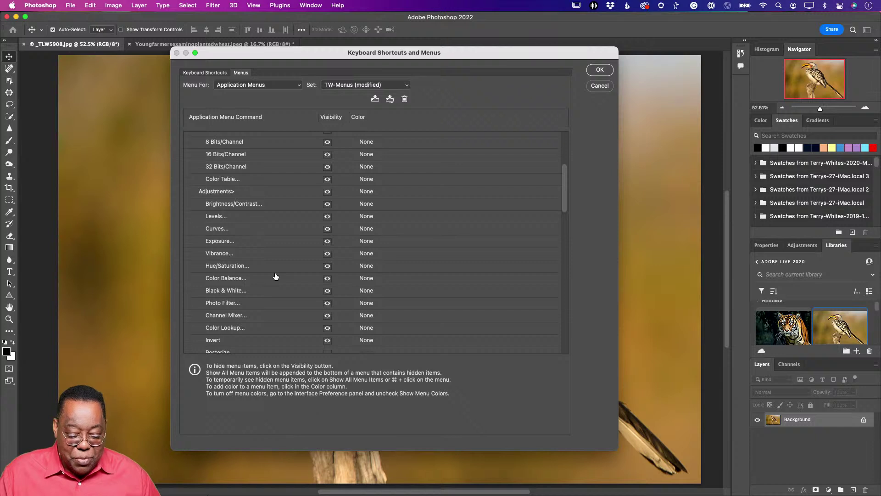
{"action": "scroll", "coordinate": [275, 276], "scroll_direction": "down", "scroll_amount": 3}
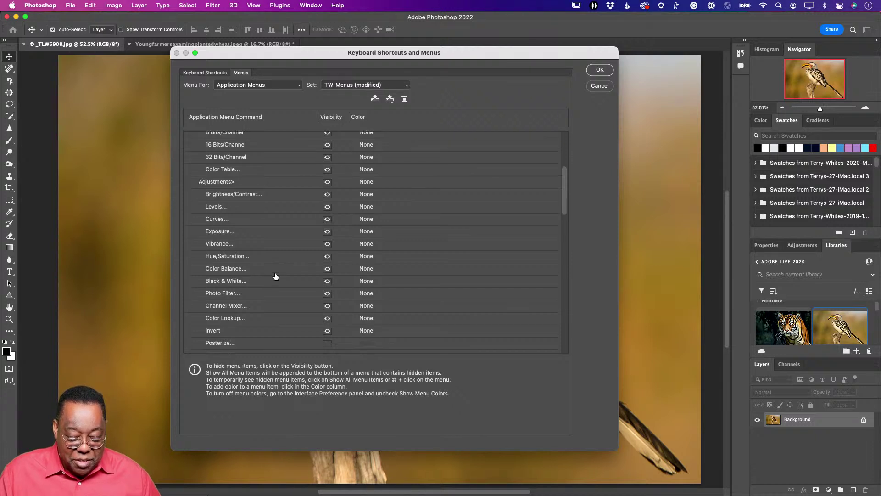
{"action": "scroll", "coordinate": [275, 276], "scroll_direction": "down", "scroll_amount": 3}
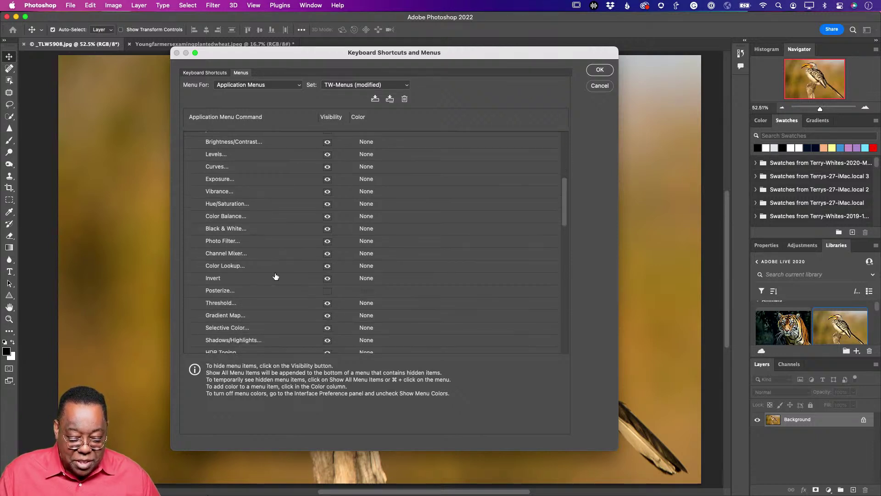
{"action": "scroll", "coordinate": [275, 276], "scroll_direction": "down", "scroll_amount": 3}
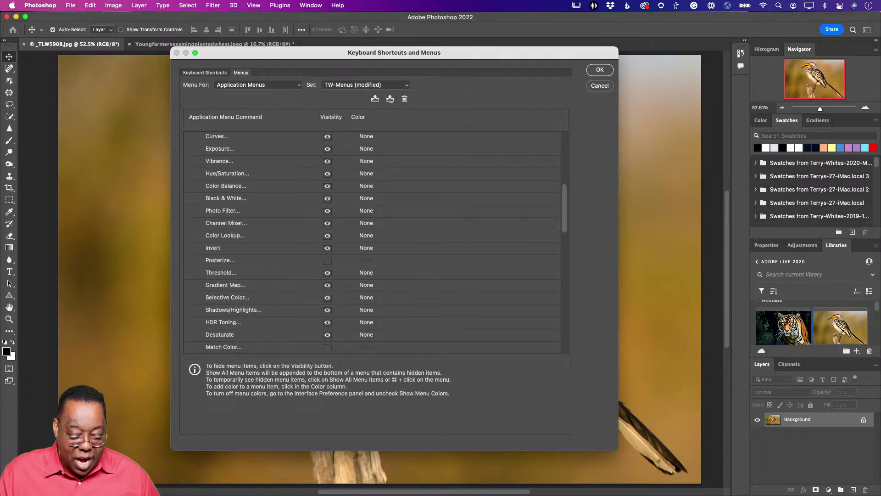
{"action": "scroll", "coordinate": [291, 290], "scroll_direction": "down", "scroll_amount": 15}
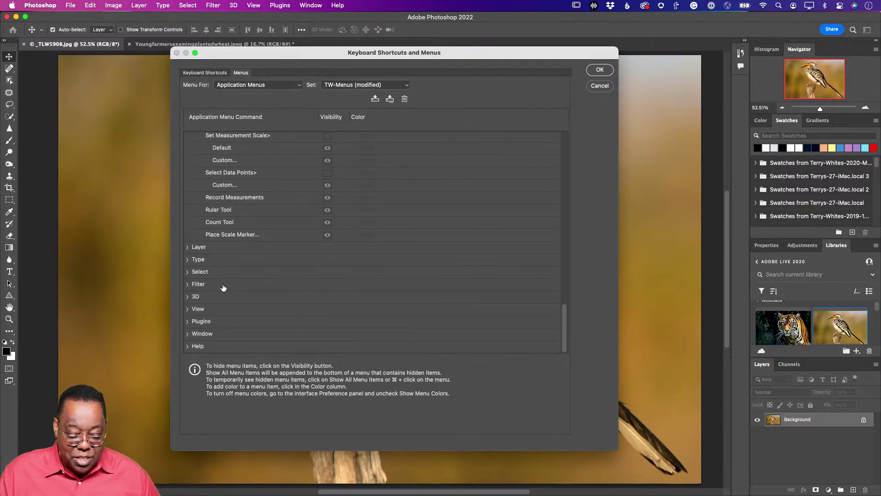
{"action": "left_click", "coordinate": [188, 297]}
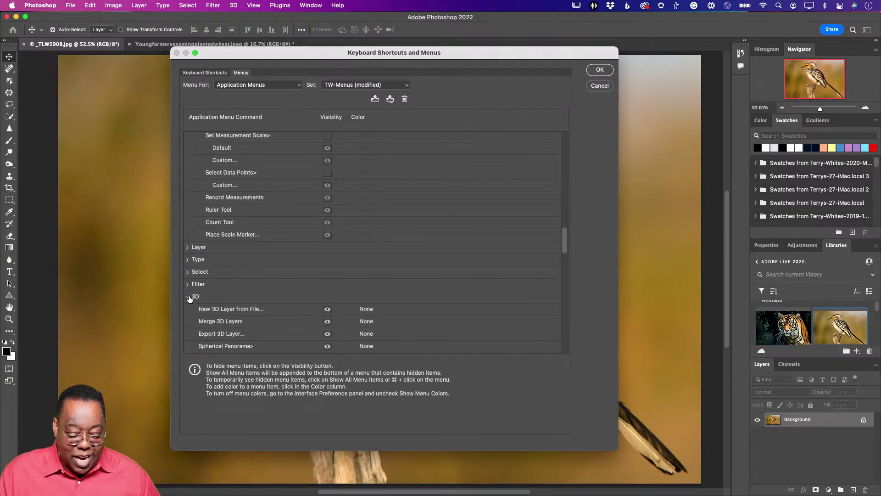
{"action": "left_click", "coordinate": [188, 297]}
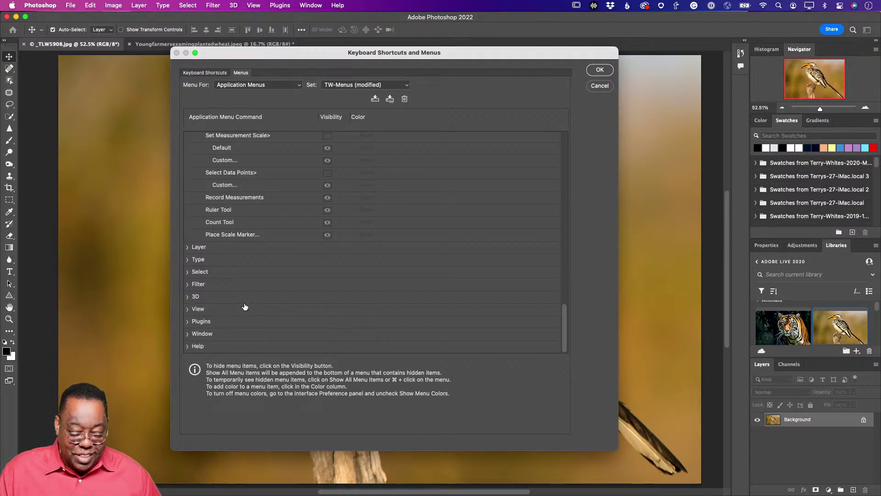
Expand the Filter commands and look through the list for candidates to hide.
{"action": "left_click", "coordinate": [188, 287]}
{"action": "scroll", "coordinate": [308, 313], "scroll_direction": "down", "scroll_amount": 5}
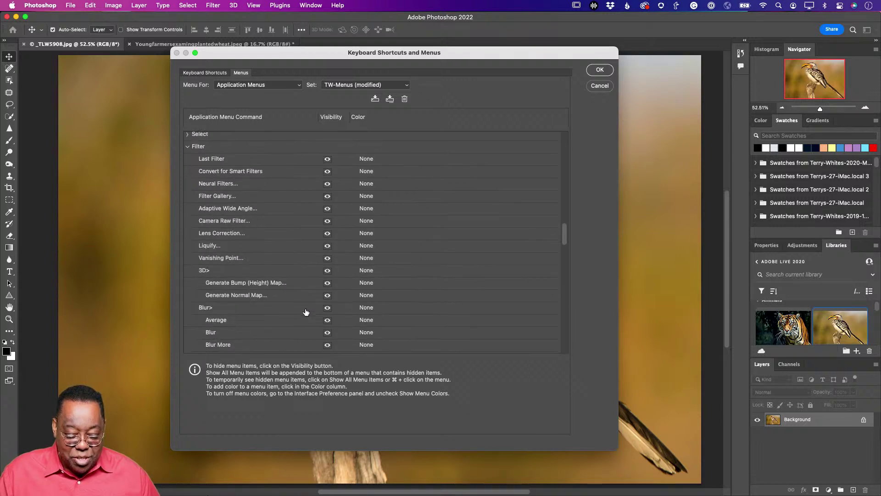
{"action": "scroll", "coordinate": [308, 313], "scroll_direction": "down", "scroll_amount": 5}
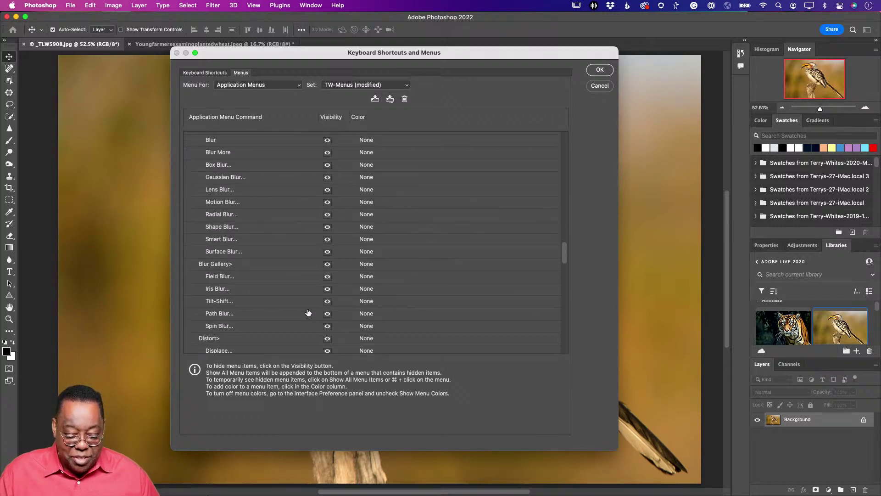
{"action": "scroll", "coordinate": [308, 312], "scroll_direction": "down", "scroll_amount": 6}
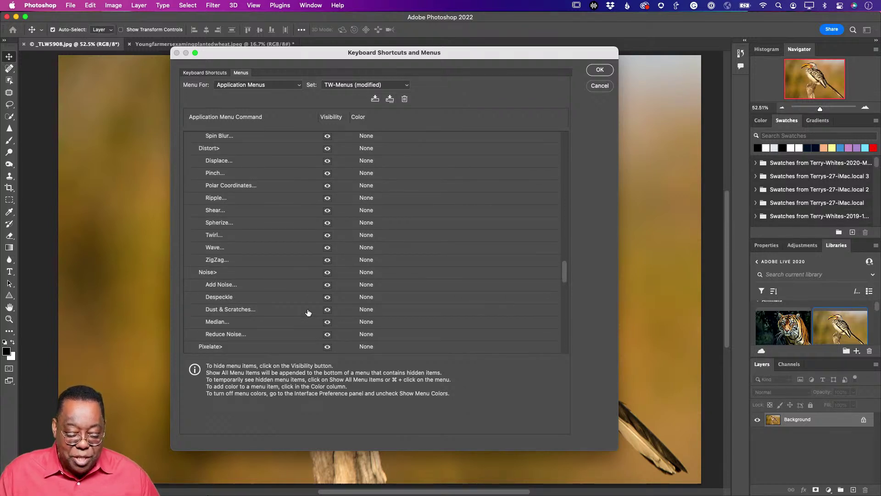
{"action": "scroll", "coordinate": [308, 313], "scroll_direction": "up", "scroll_amount": 15}
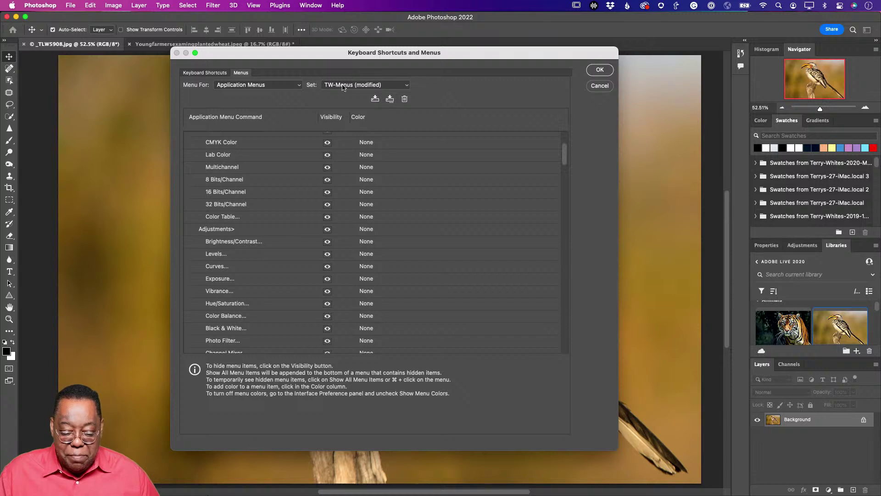
Save the changes to the TW-Menus set, confirm the editor and check the Image menu's Mode commands.
{"action": "left_click", "coordinate": [375, 100]}
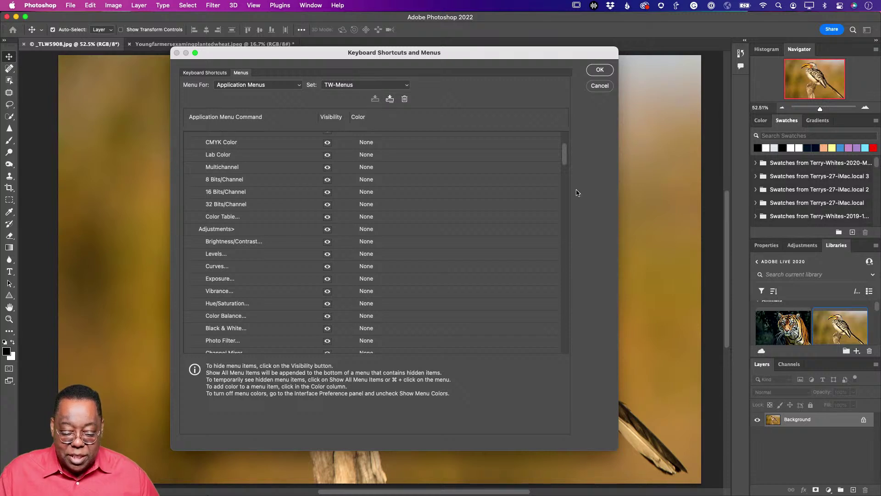
{"action": "left_click", "coordinate": [601, 71]}
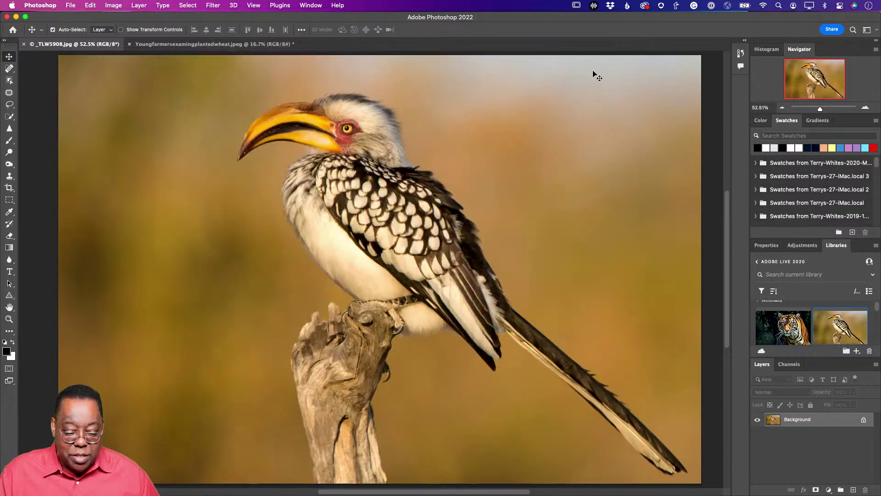
{"action": "left_click", "coordinate": [113, 6]}
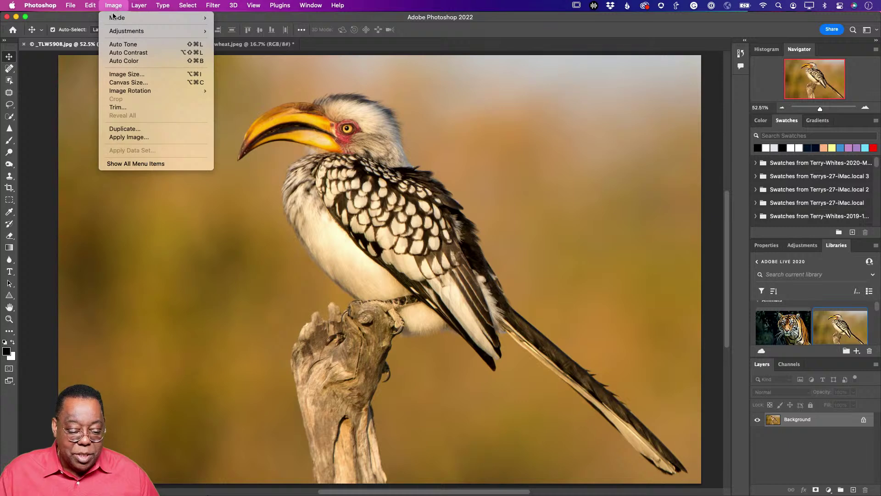
{"action": "mouse_move", "coordinate": [114, 19]}
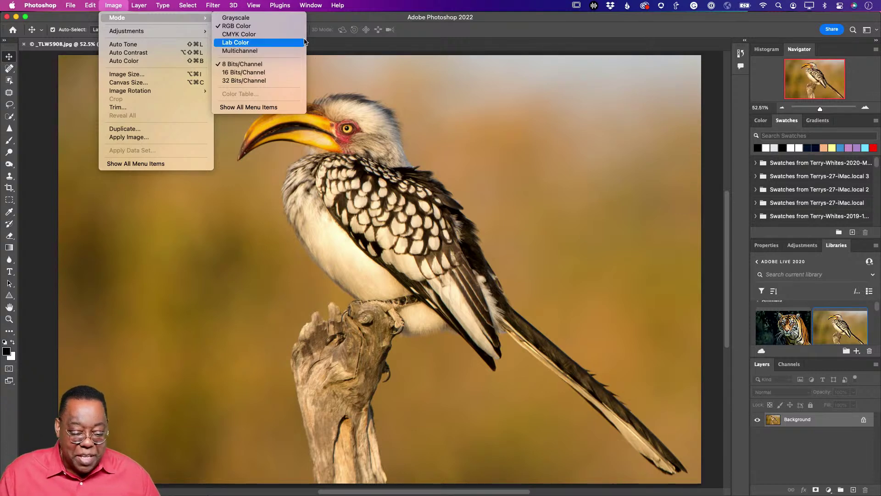
{"action": "left_click", "coordinate": [374, 18]}
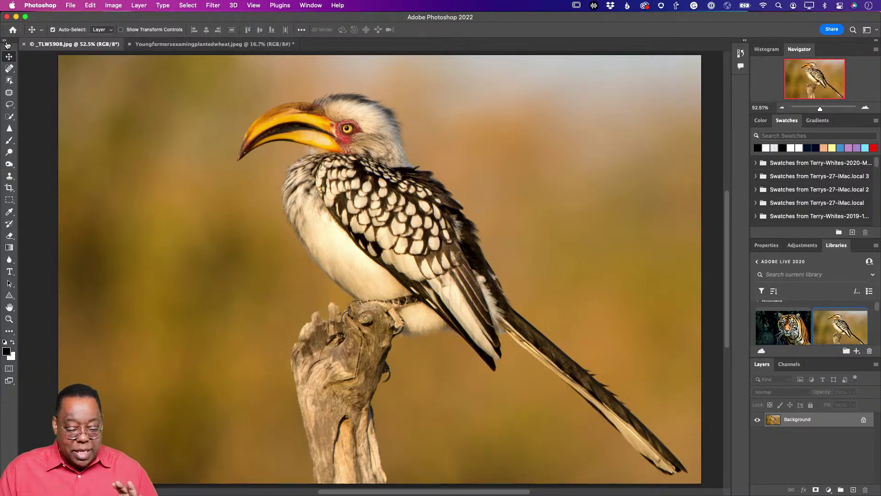
Dock the toolbar on the opposite side of the workspace, next to the collapsed panel column.
{"action": "left_click_drag", "start_coordinate": [9, 49], "coordinate": [724, 114]}
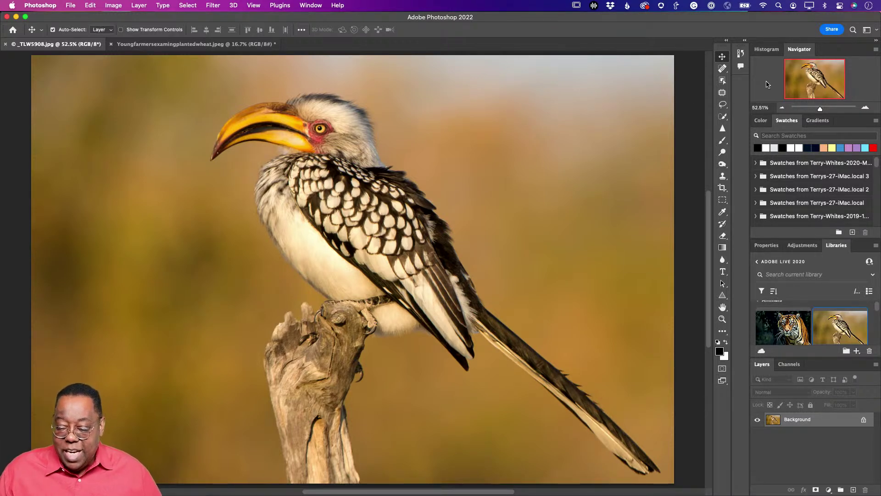
Save the current layout as a new workspace named TW-P-MC Workspace, capturing its keyboard shortcuts, menus and toolbar.
{"action": "left_click", "coordinate": [872, 33]}
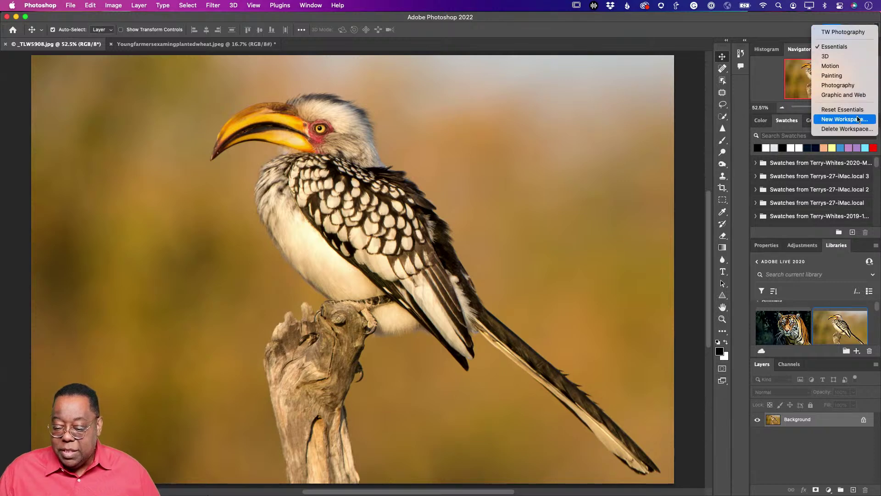
{"action": "left_click", "coordinate": [858, 120]}
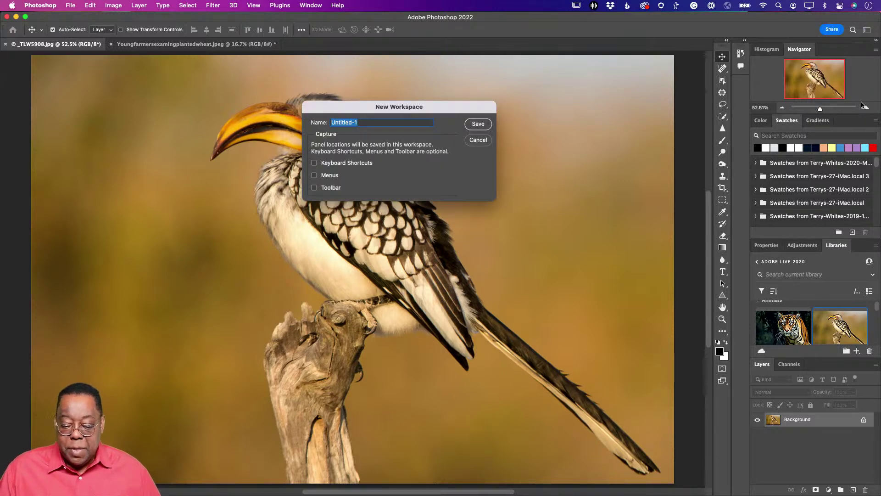
{"action": "type", "text": "T"}
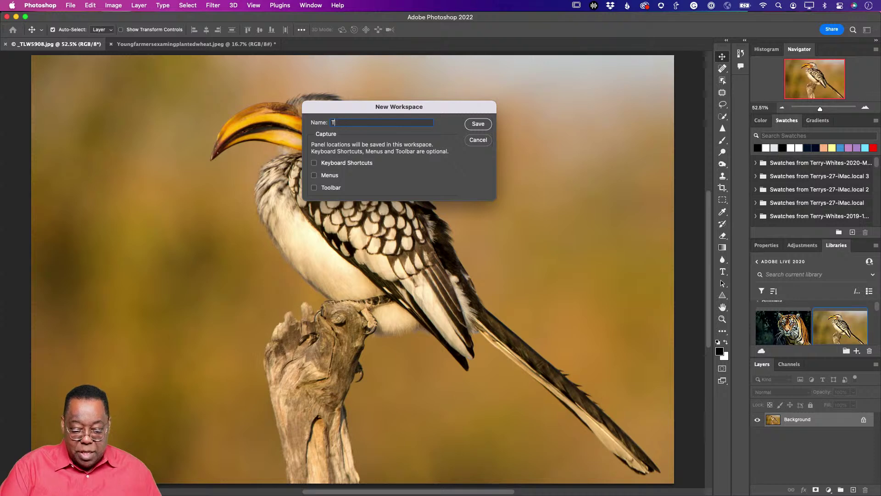
{"action": "type", "text": "W-P-MC"}
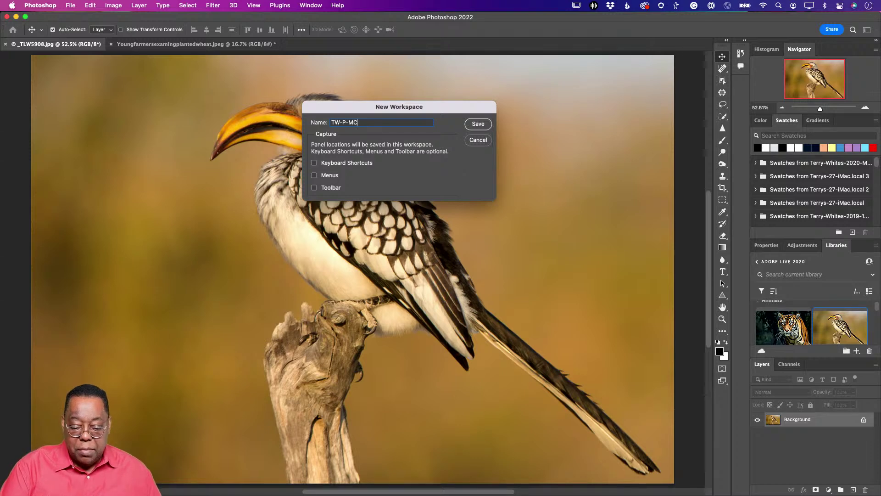
{"action": "type", "text": "Workspace"}
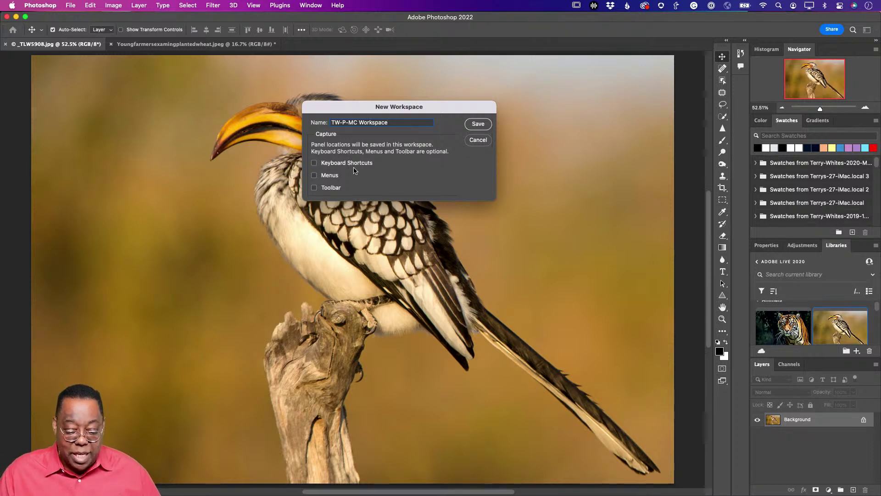
{"action": "left_click", "coordinate": [314, 163]}
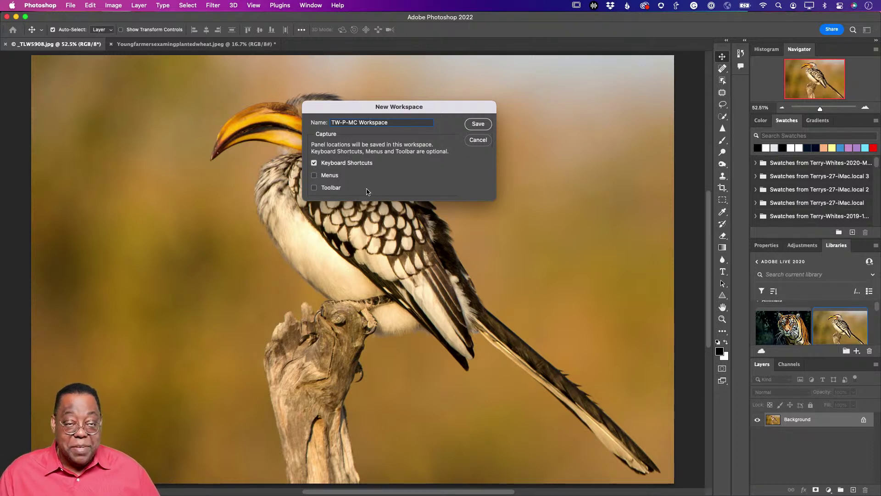
{"action": "left_click", "coordinate": [315, 175]}
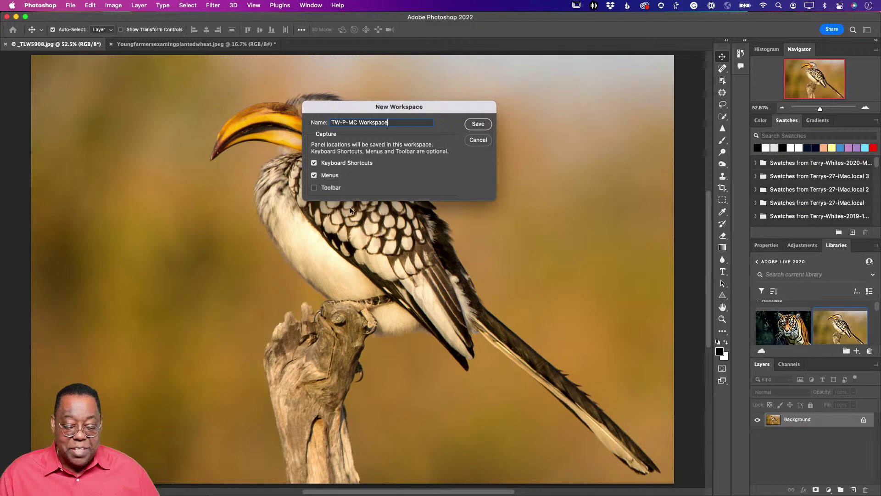
{"action": "left_click", "coordinate": [314, 187]}
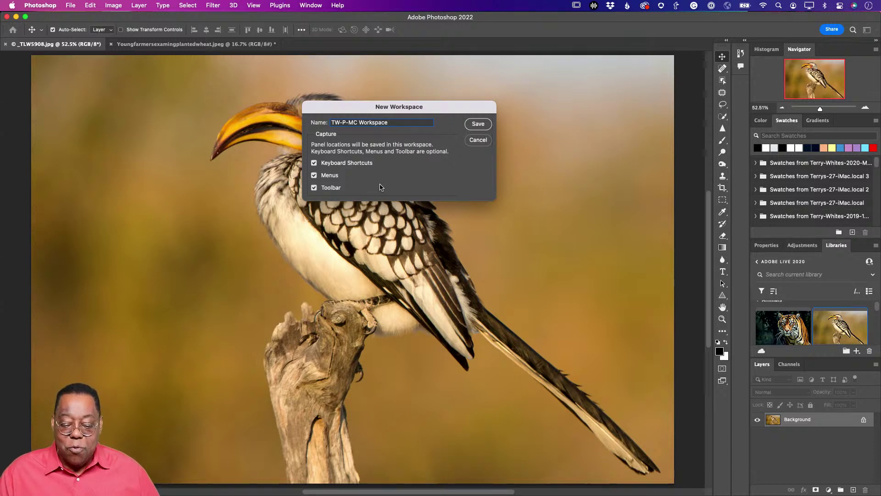
{"action": "left_click", "coordinate": [478, 123]}
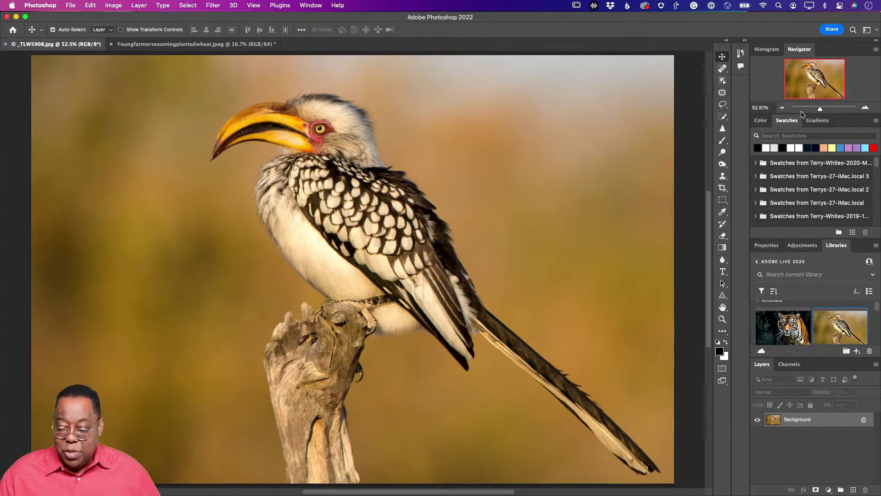
Check the workspace list for the TW-P-MC Workspace and review the Image menu's Mode commands.
{"action": "left_click", "coordinate": [866, 30]}
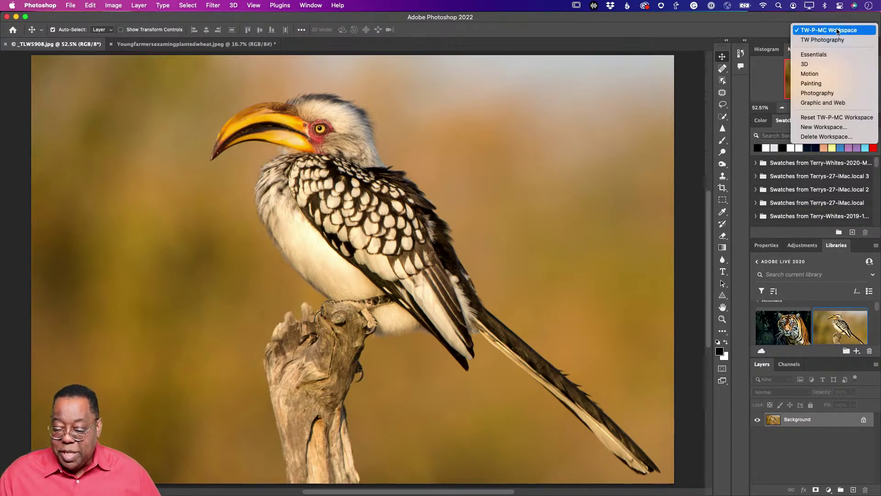
{"action": "left_click", "coordinate": [862, 32]}
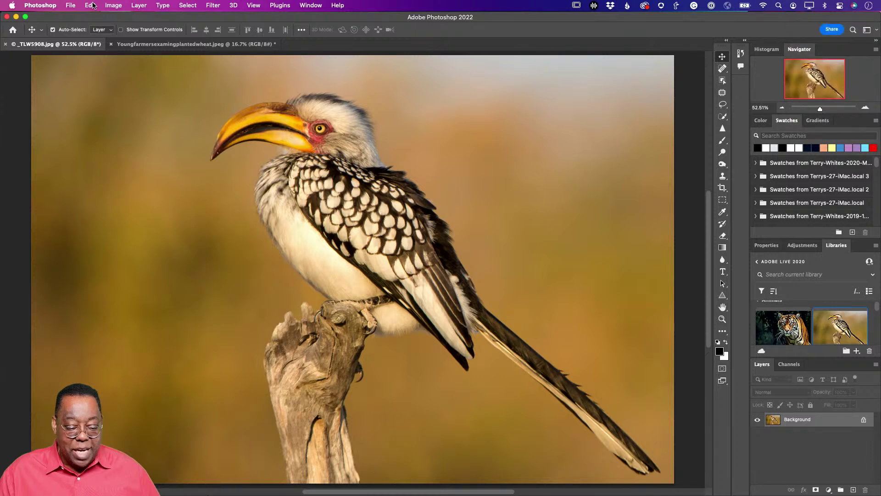
{"action": "left_click", "coordinate": [93, 5]}
{"action": "left_click", "coordinate": [93, 6]}
{"action": "left_click", "coordinate": [131, 6]}
{"action": "mouse_move", "coordinate": [114, 6]}
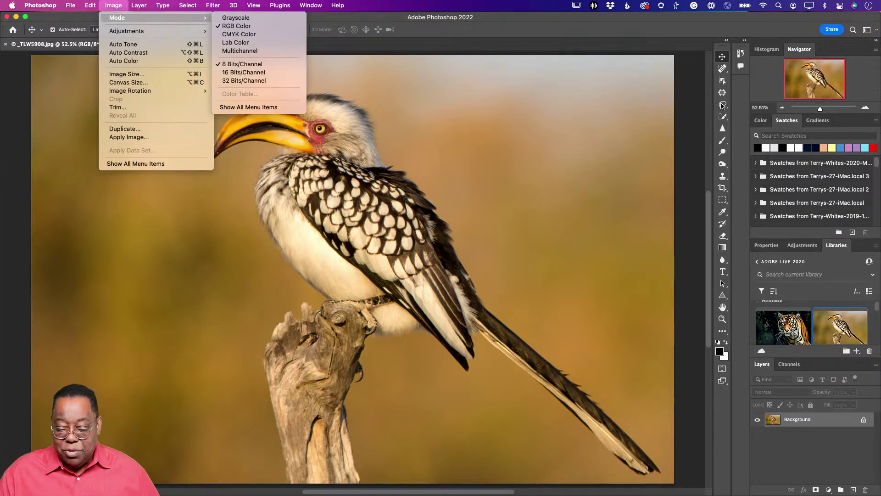
{"action": "key", "text": "Escape"}
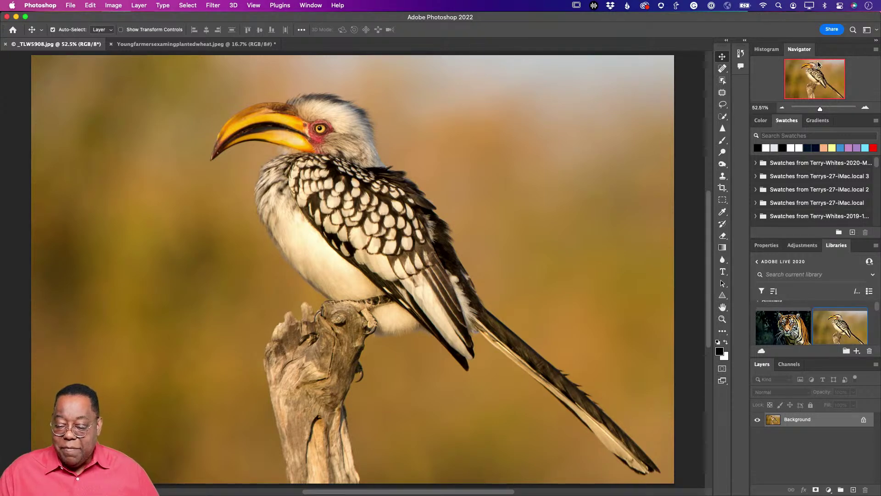
Switch to the Essentials workspace and reset it to its default layout.
{"action": "left_click", "coordinate": [867, 30]}
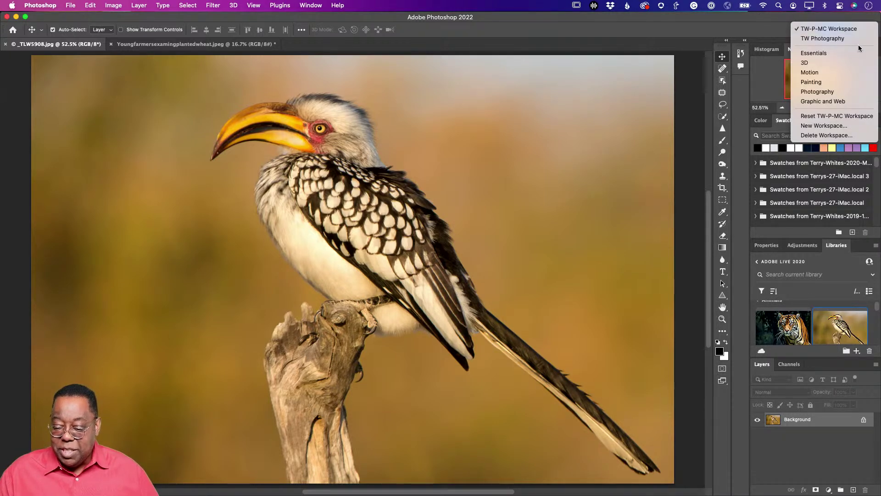
{"action": "key", "text": "Escape"}
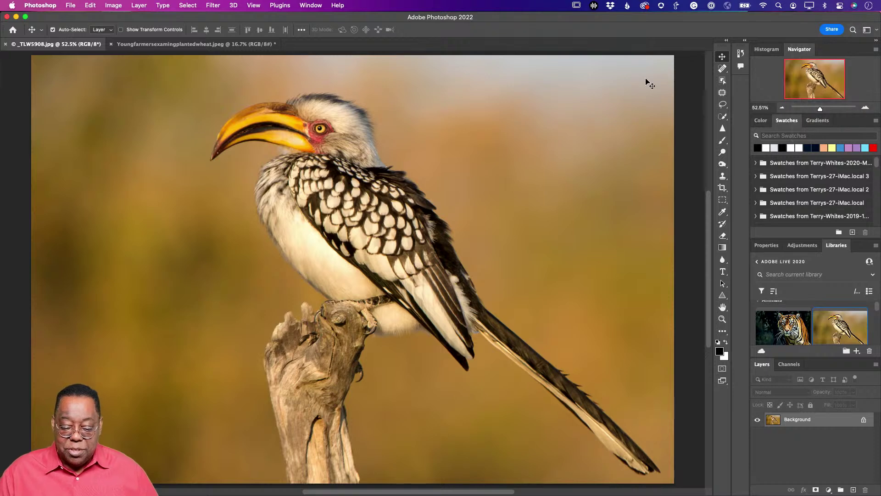
{"action": "left_click", "coordinate": [867, 30]}
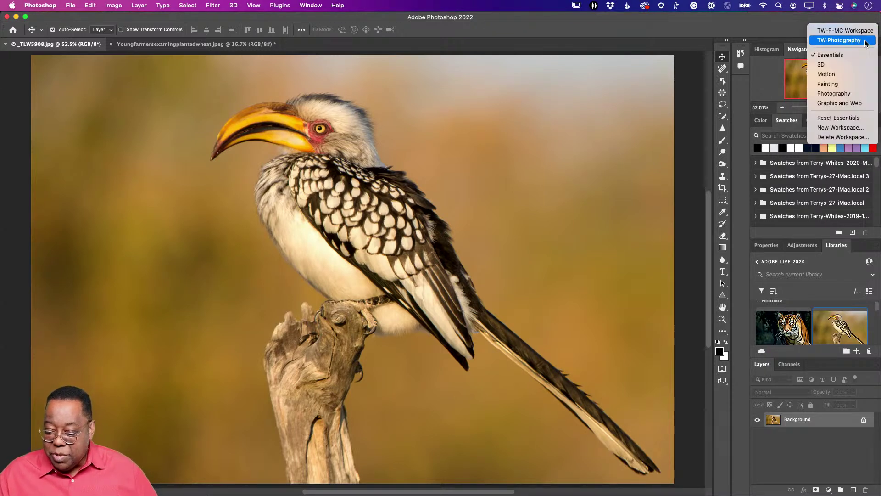
{"action": "left_click", "coordinate": [838, 117]}
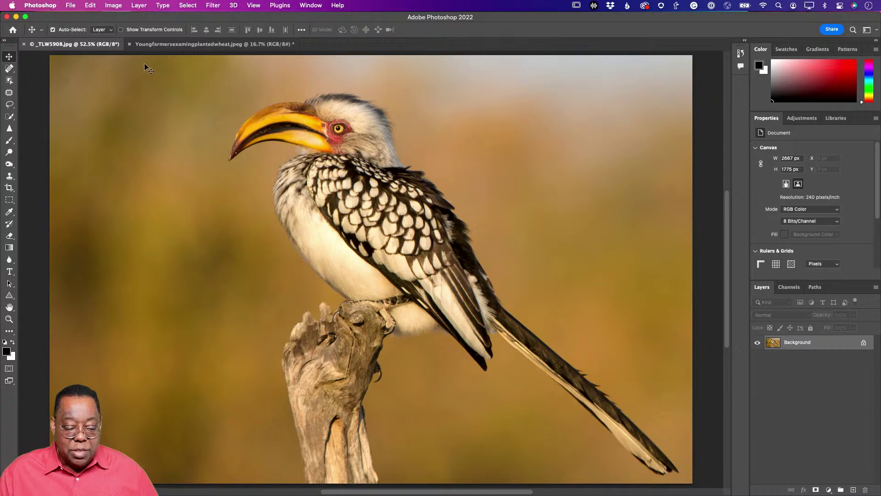
Review the Edit menu and the Image menu's Mode commands in the Essentials workspace, cancelling the HDR Toning dialog.
{"action": "left_click", "coordinate": [90, 5]}
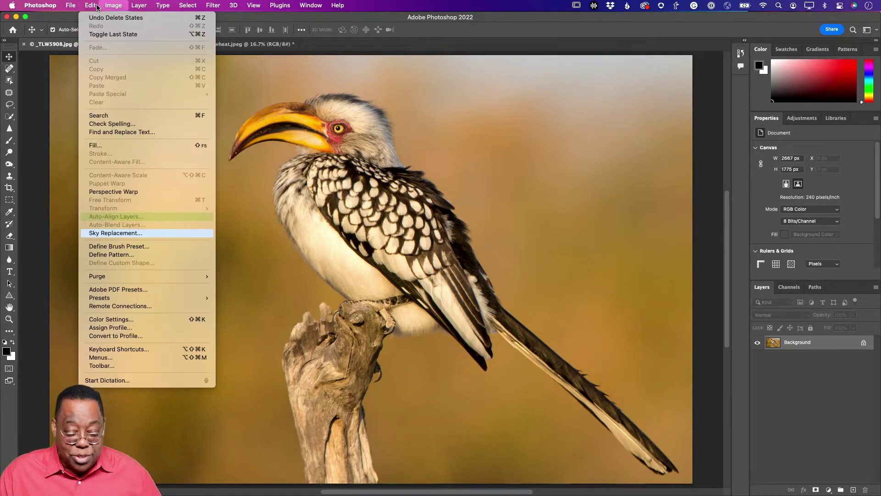
{"action": "left_click", "coordinate": [91, 5]}
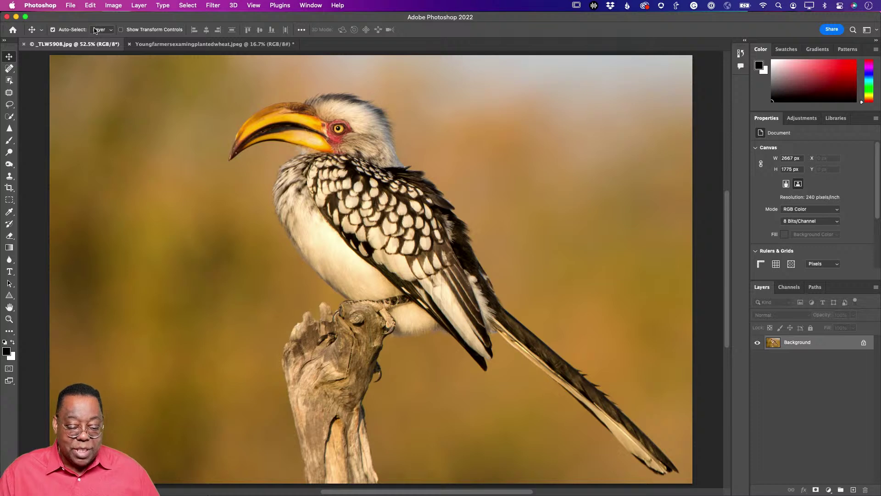
{"action": "left_click", "coordinate": [91, 5]}
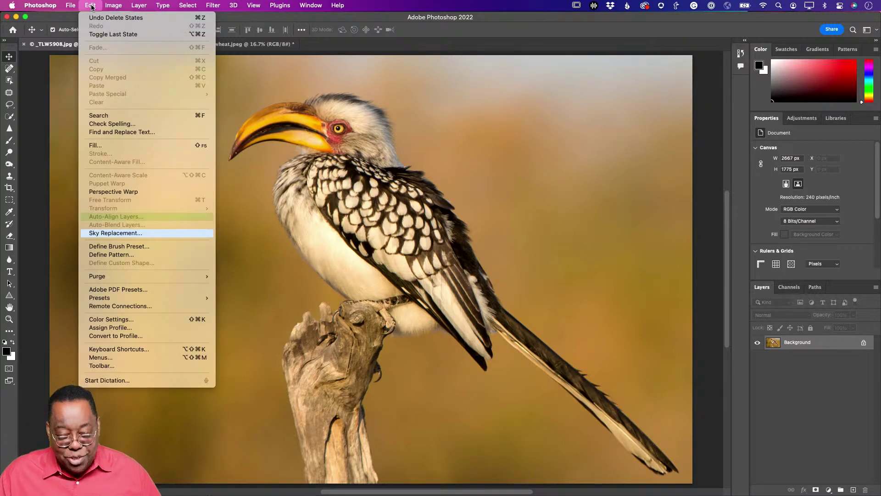
{"action": "mouse_move", "coordinate": [113, 7]}
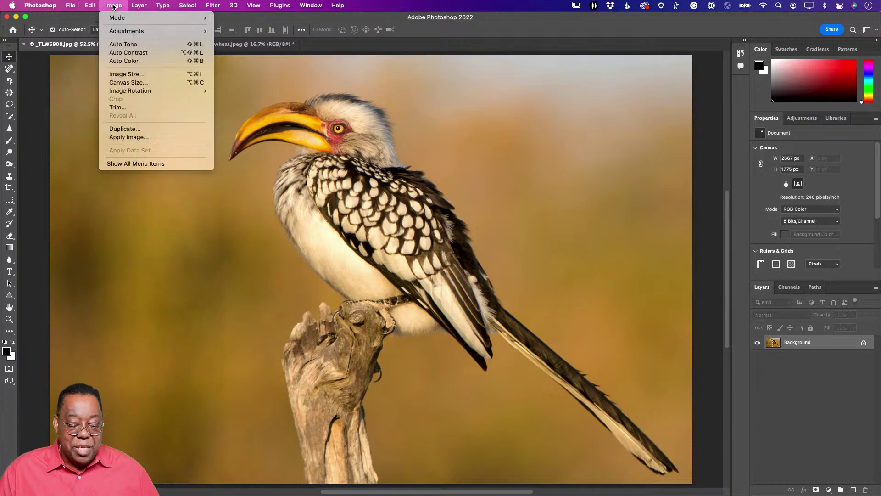
{"action": "mouse_move", "coordinate": [118, 21]}
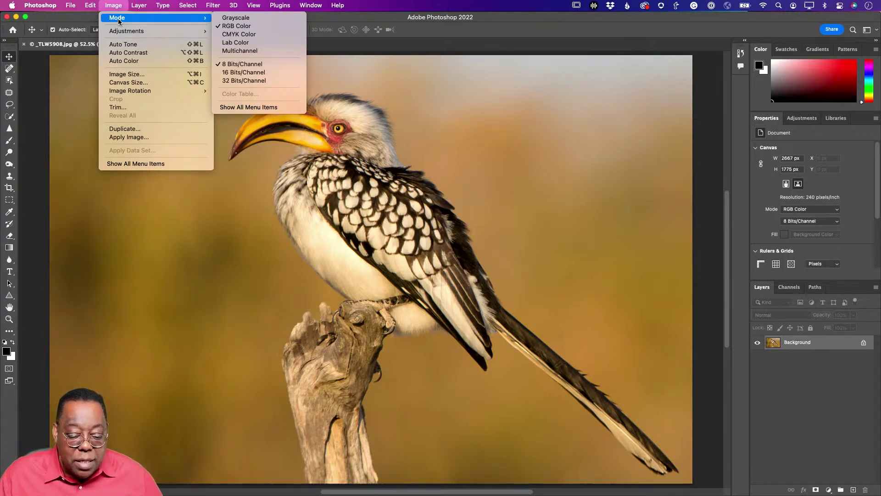
{"action": "left_click", "coordinate": [124, 8]}
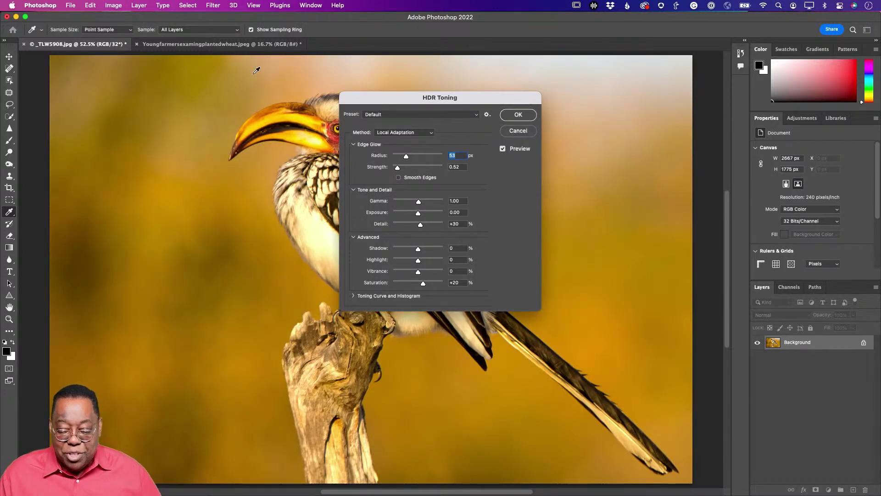
{"action": "left_click", "coordinate": [527, 134]}
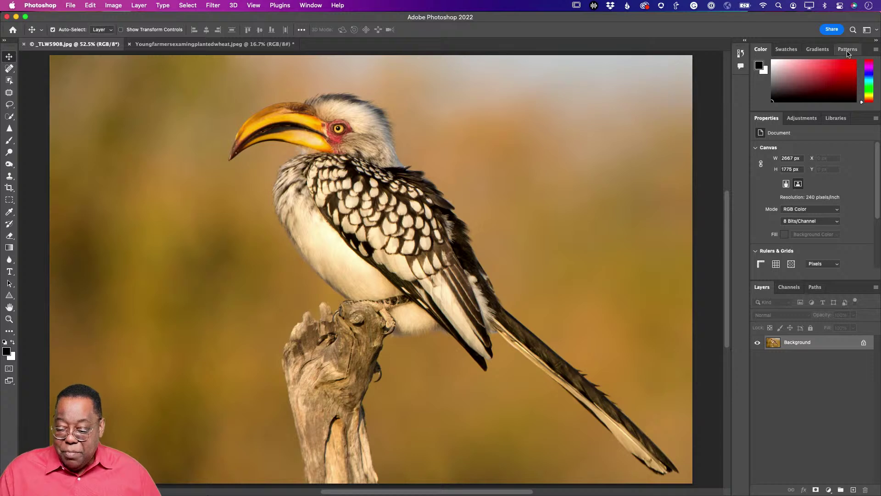
Switch back to the TW-P-MC Workspace and open the Interface preferences.
{"action": "left_click", "coordinate": [874, 34]}
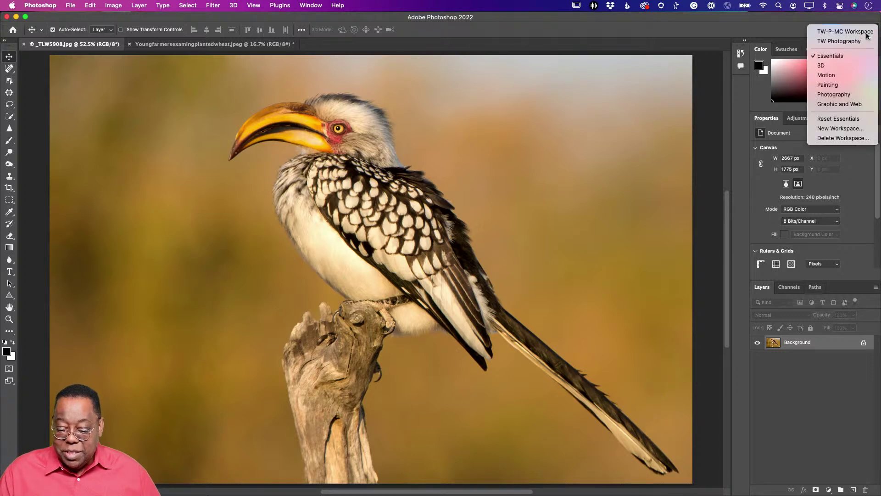
{"action": "left_click", "coordinate": [866, 31]}
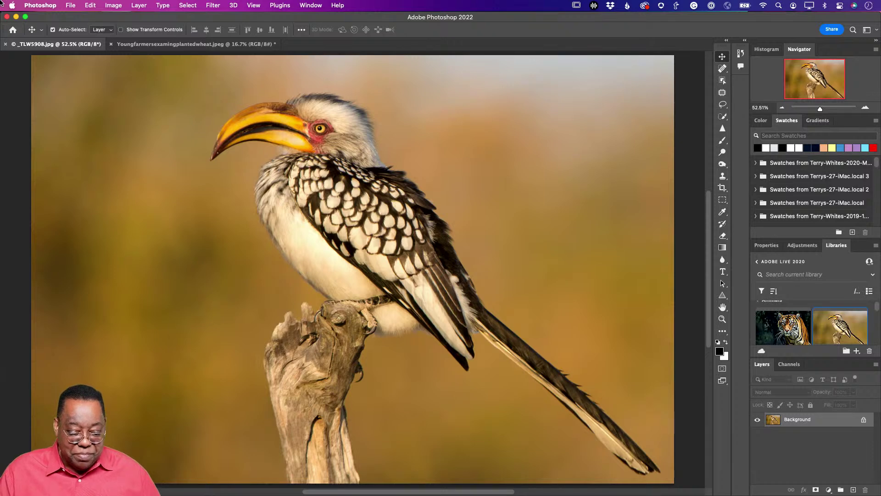
{"action": "left_click", "coordinate": [57, 5]}
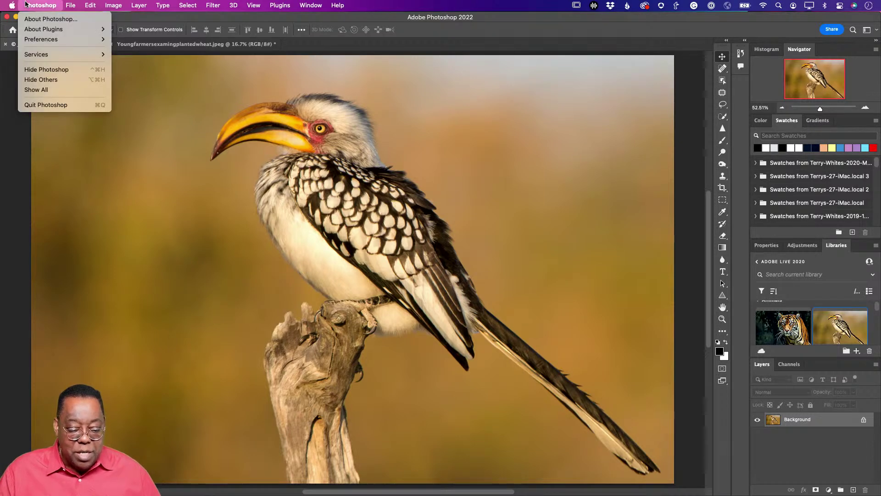
{"action": "mouse_move", "coordinate": [37, 41]}
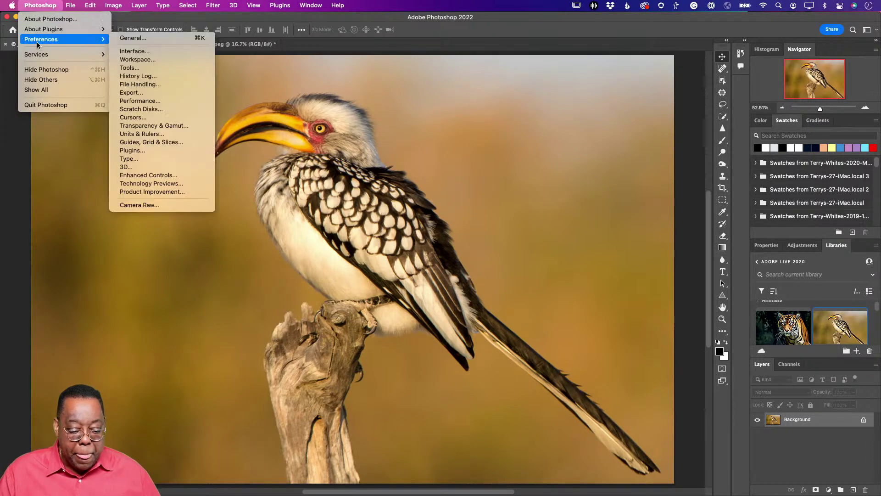
{"action": "left_click", "coordinate": [152, 51]}
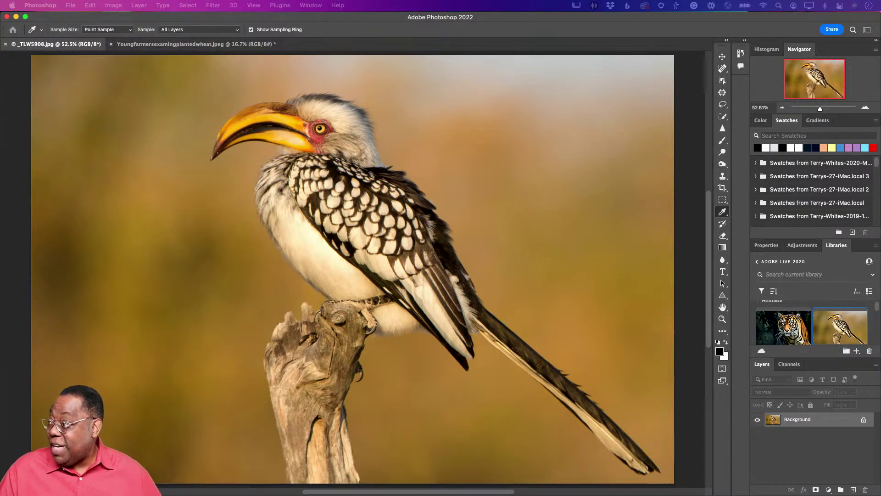
{"action": "key", "text": "super+k"}
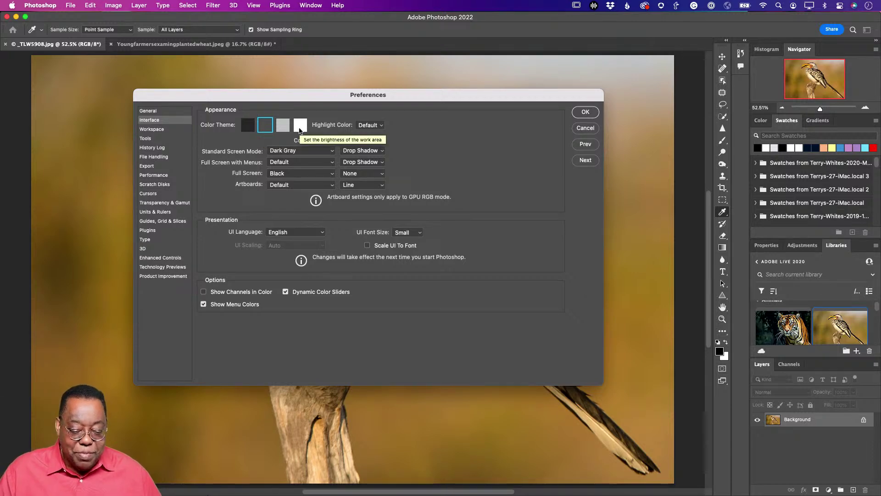
Try the other interface color themes, choose the darkest one, and set the UI font size to Large.
{"action": "left_click", "coordinate": [284, 127]}
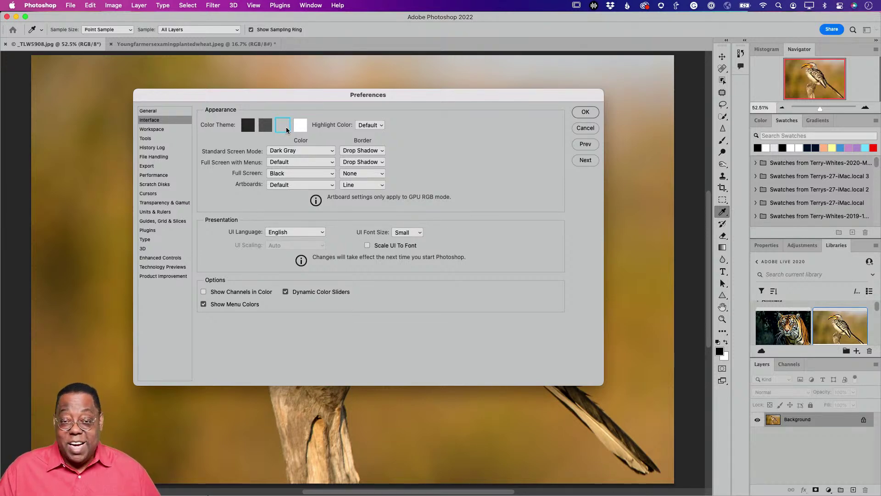
{"action": "left_click", "coordinate": [297, 126]}
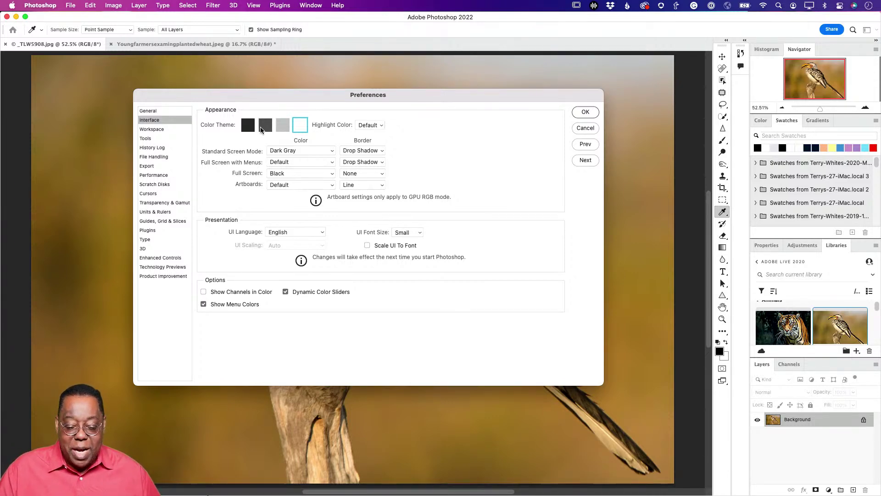
{"action": "left_click", "coordinate": [265, 126]}
{"action": "left_click", "coordinate": [247, 129]}
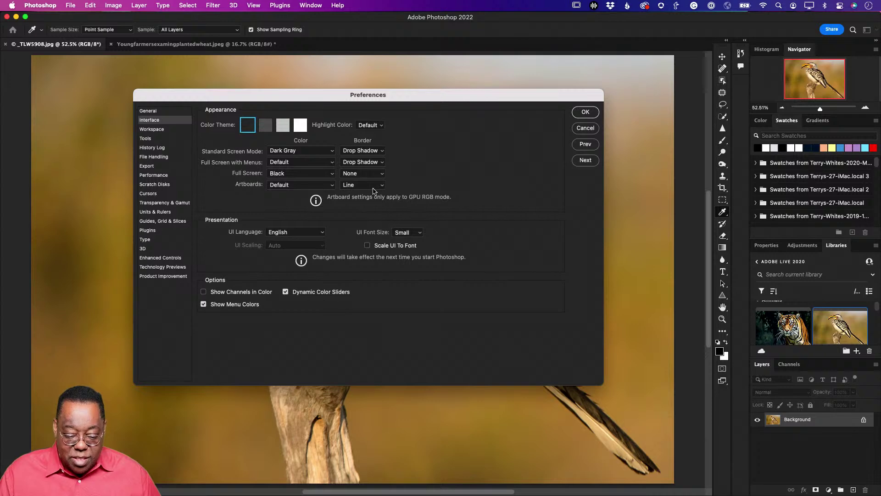
{"action": "left_click", "coordinate": [414, 238]}
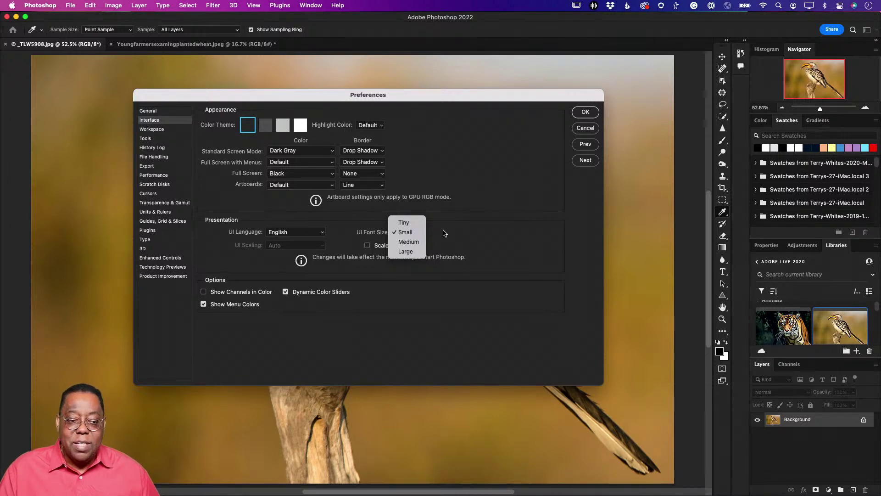
{"action": "left_click", "coordinate": [417, 252]}
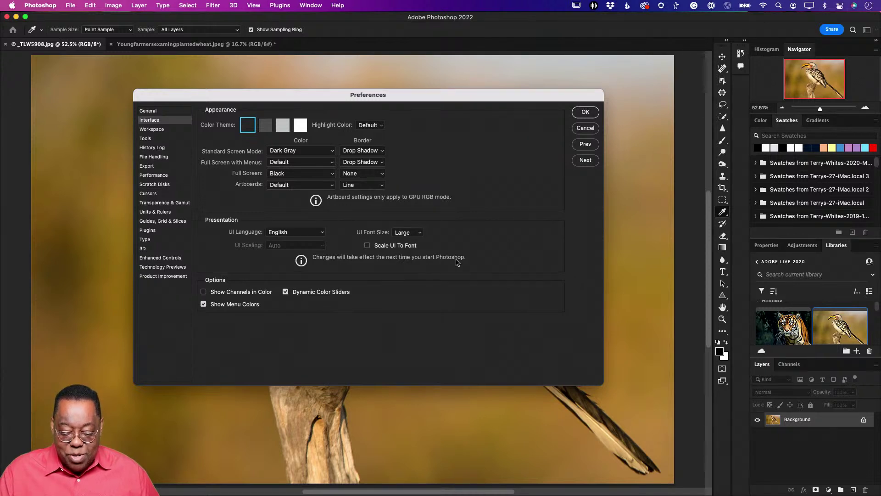
Set the UI font size to Medium, enable Scale UI To Font, and apply the preferences.
{"action": "left_click", "coordinate": [403, 233]}
{"action": "left_click", "coordinate": [409, 222]}
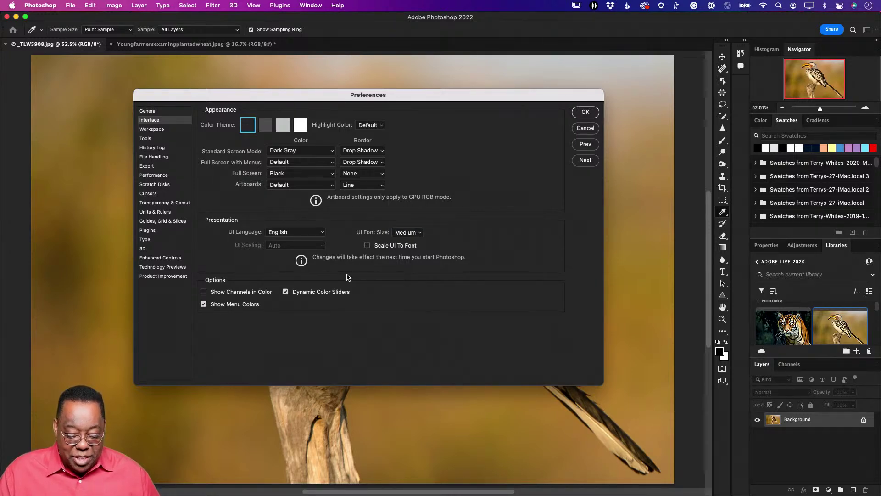
{"action": "left_click", "coordinate": [367, 246]}
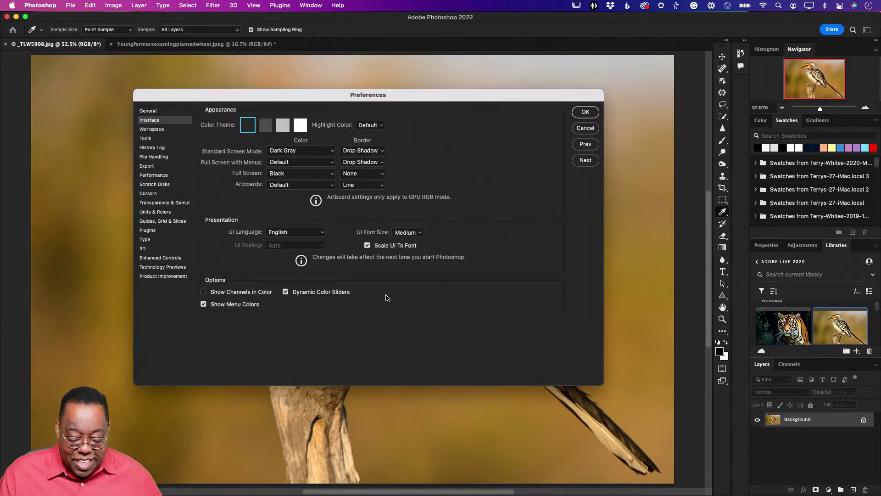
{"action": "left_click", "coordinate": [590, 115]}
Try Black, Light Gray and the existing Custom color as the canvas background around the zoomed-out hornbill image.
{"action": "key", "text": "v"}
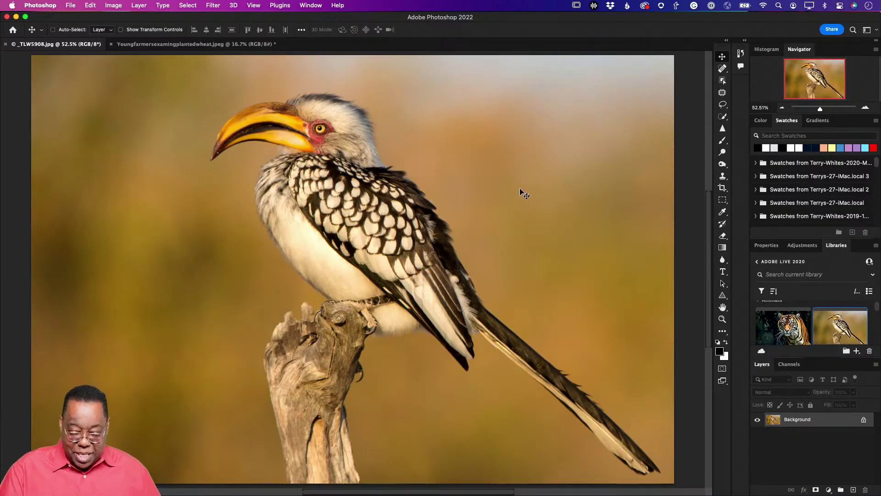
{"action": "key", "text": "super+minus"}
{"action": "key", "text": "super+minus"}
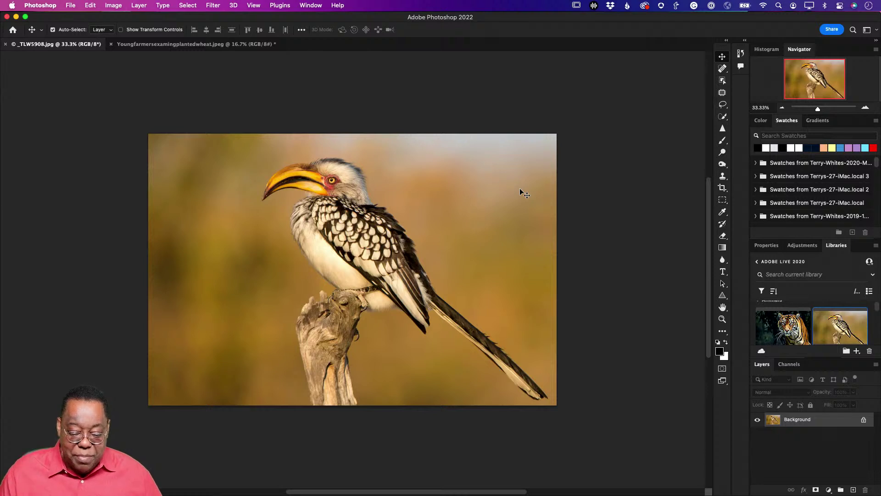
{"action": "scroll", "coordinate": [520, 189], "scroll_direction": "right", "scroll_amount": 5}
{"action": "scroll", "coordinate": [514, 189], "scroll_direction": "right", "scroll_amount": 3}
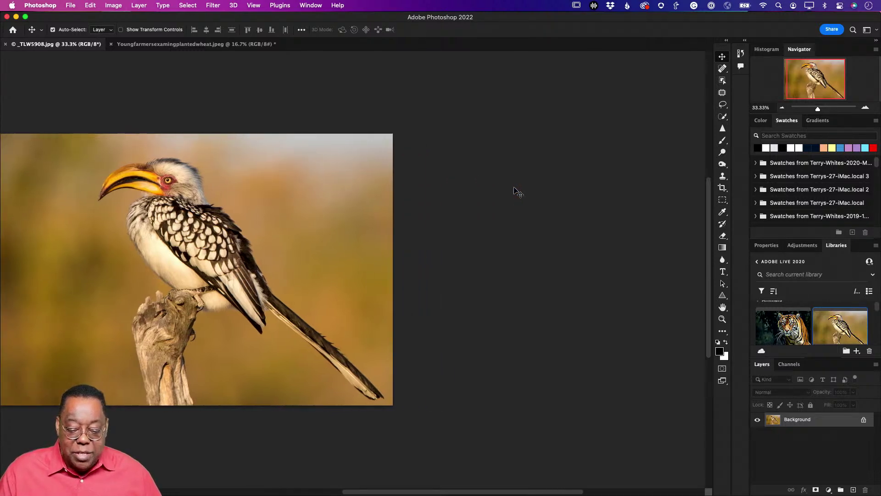
{"action": "scroll", "coordinate": [515, 189], "scroll_direction": "left", "scroll_amount": 7}
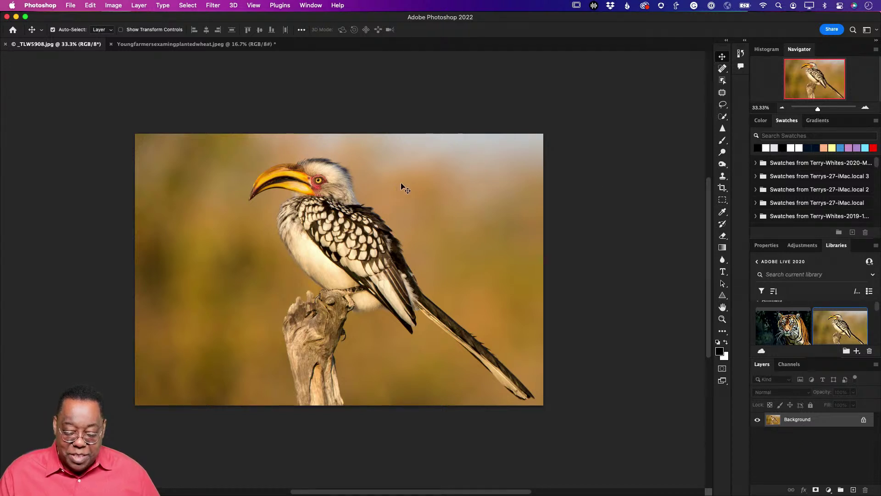
{"action": "right_click", "coordinate": [593, 191]}
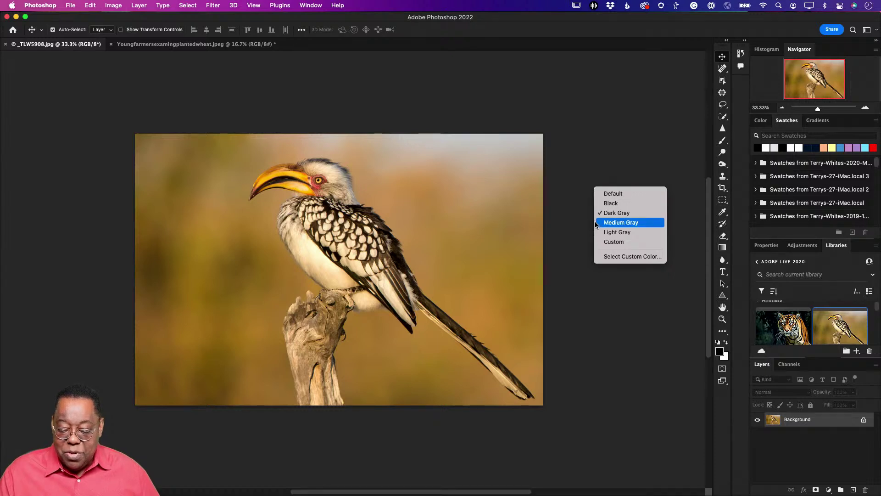
{"action": "left_click", "coordinate": [613, 204]}
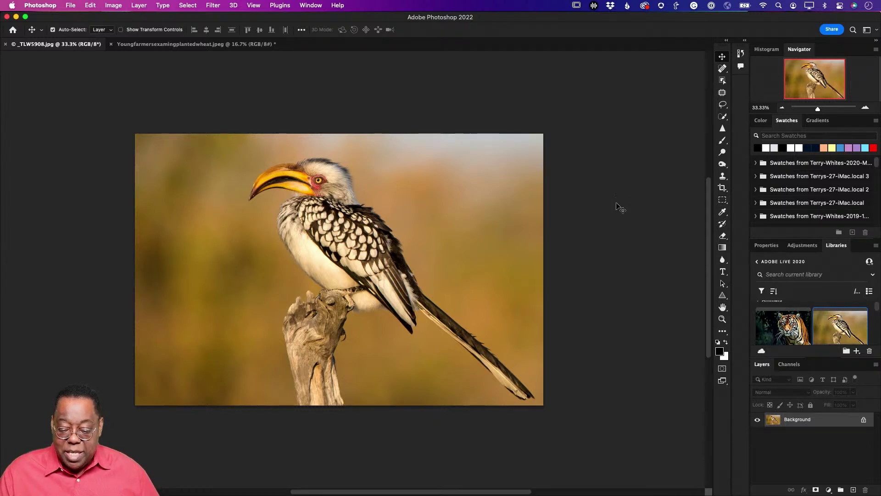
{"action": "right_click", "coordinate": [606, 194]}
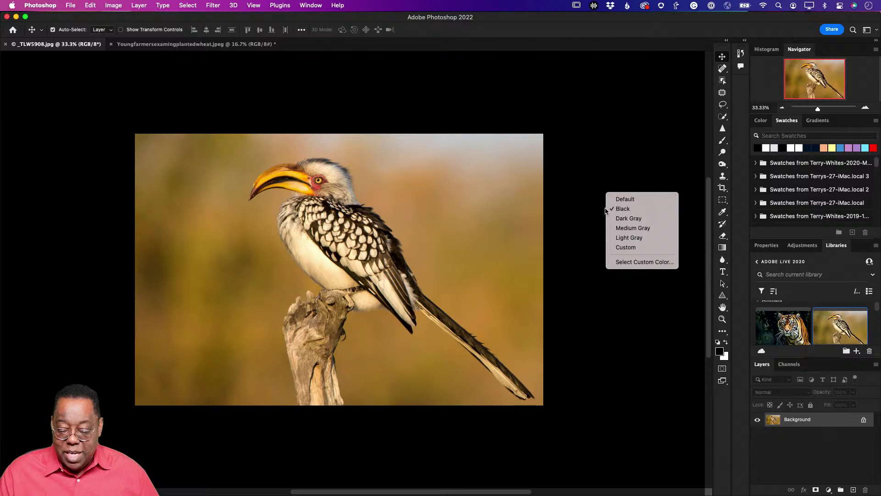
{"action": "left_click", "coordinate": [438, 197]}
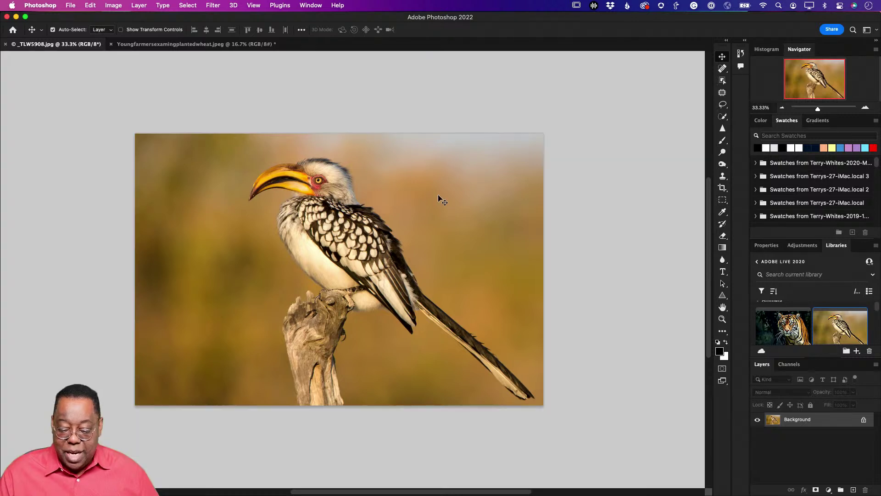
{"action": "right_click", "coordinate": [592, 184]}
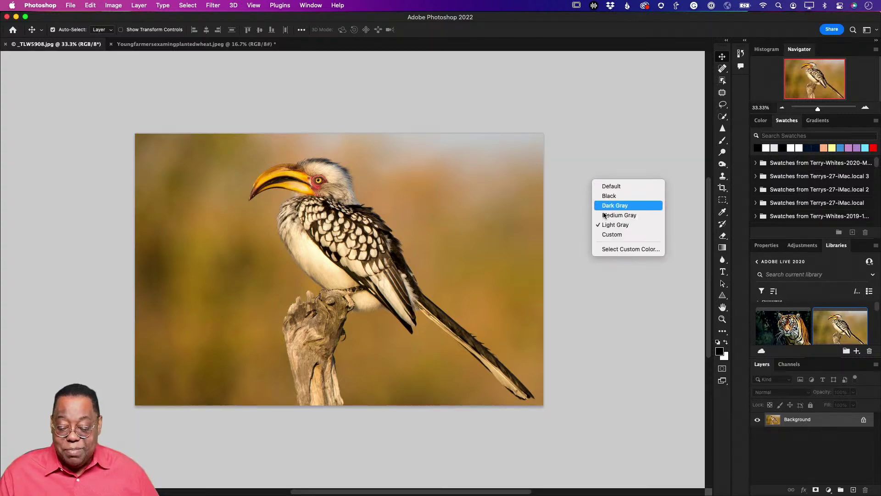
{"action": "left_click", "coordinate": [604, 235]}
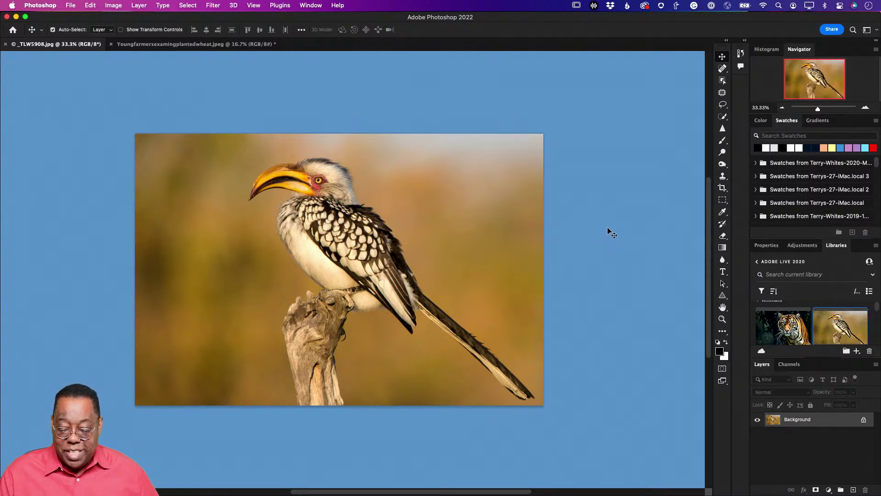
Choose a very dark purple as the custom canvas color, and switch the canvas background to Black.
{"action": "right_click", "coordinate": [608, 228]}
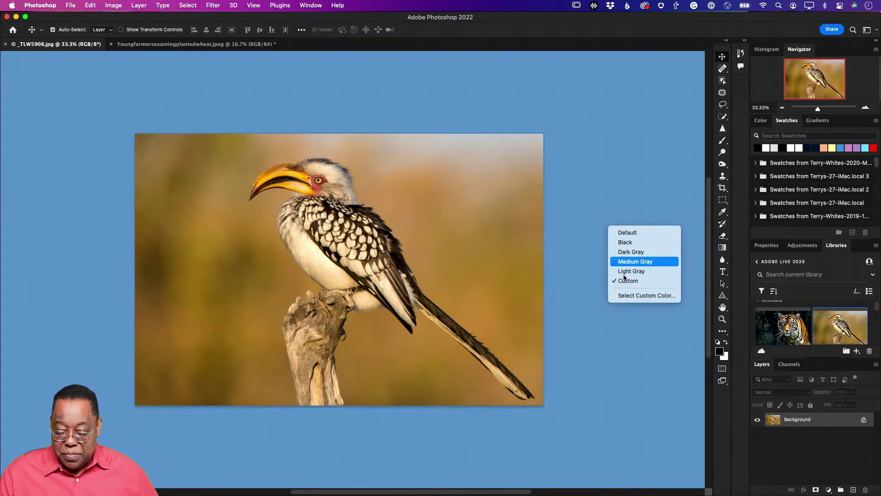
{"action": "left_click", "coordinate": [638, 295]}
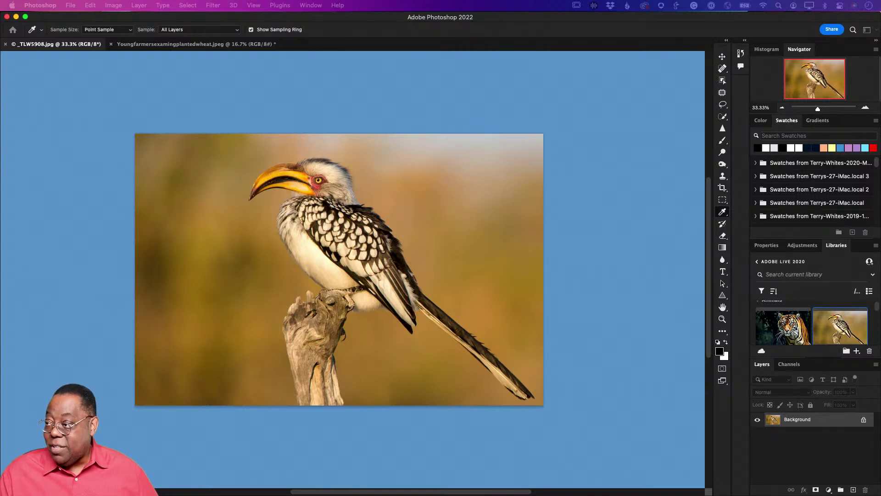
{"action": "left_click_drag", "start_coordinate": [724, 290], "coordinate": [643, 142]}
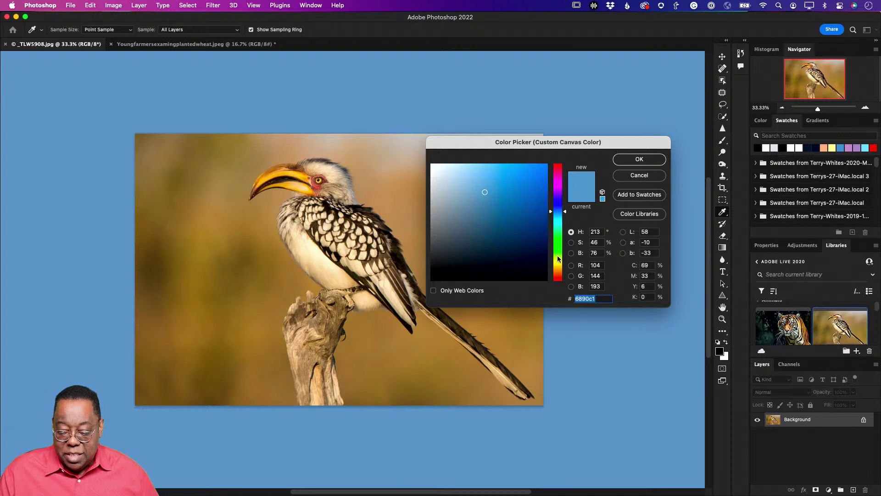
{"action": "left_click", "coordinate": [559, 190]}
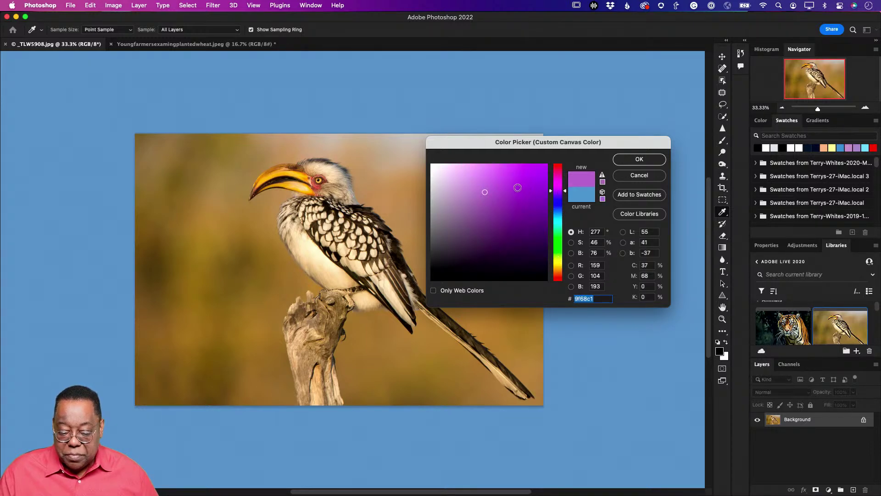
{"action": "left_click", "coordinate": [641, 161]}
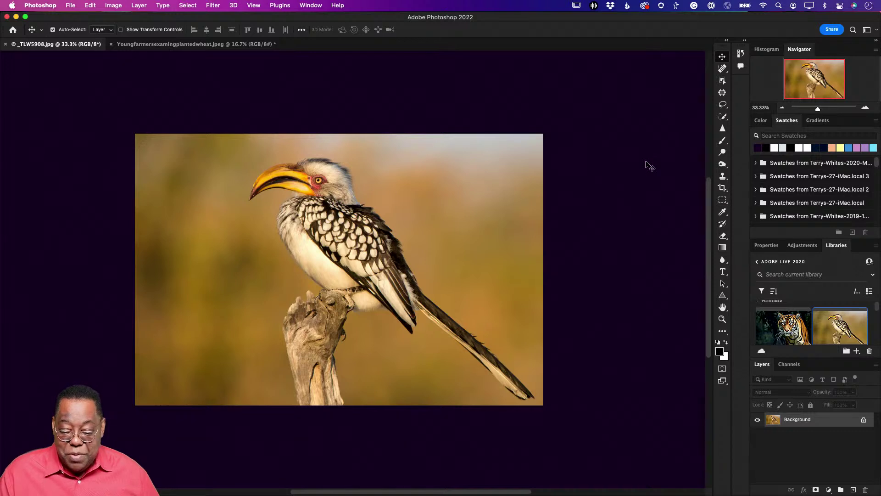
{"action": "right_click", "coordinate": [605, 160]}
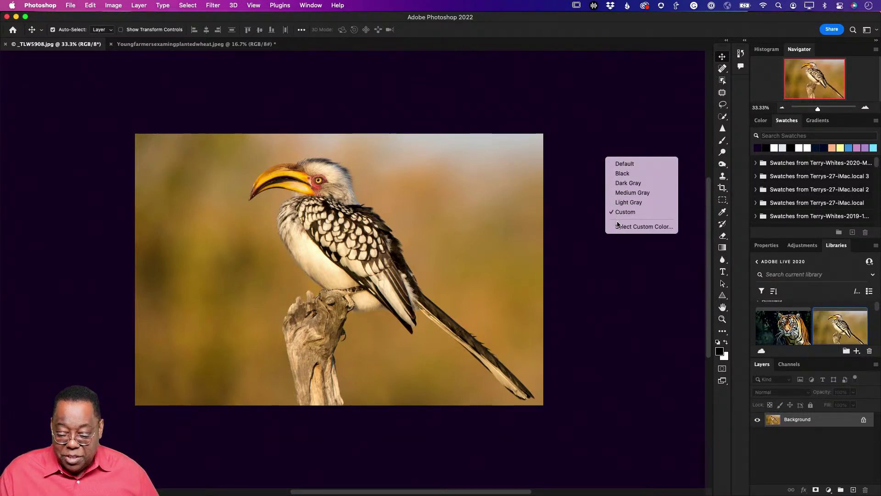
{"action": "left_click", "coordinate": [634, 177]}
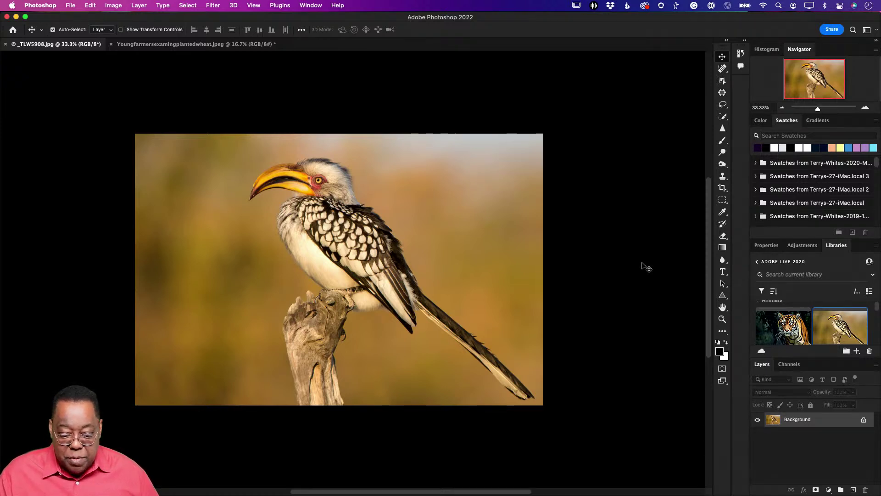
Quit Photoshop without saving the open wheat field document and relaunch it.
{"action": "key", "text": "super"}
{"action": "key", "text": "super+q"}
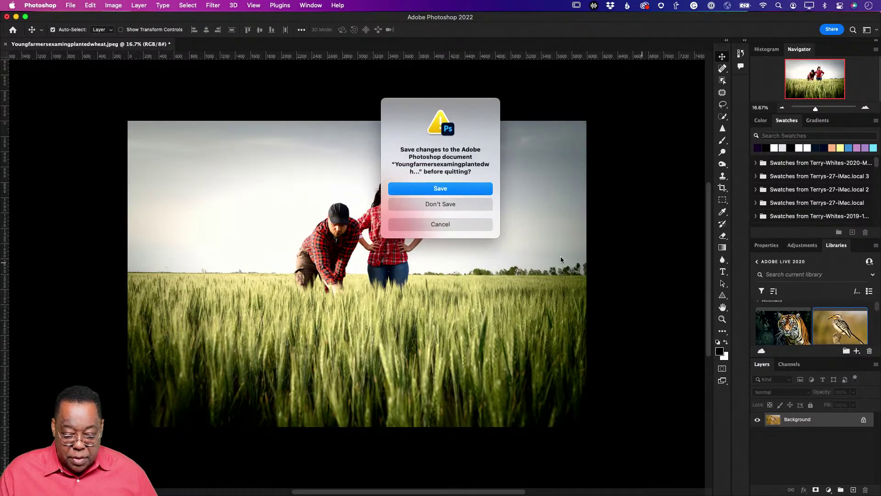
{"action": "left_click", "coordinate": [459, 222]}
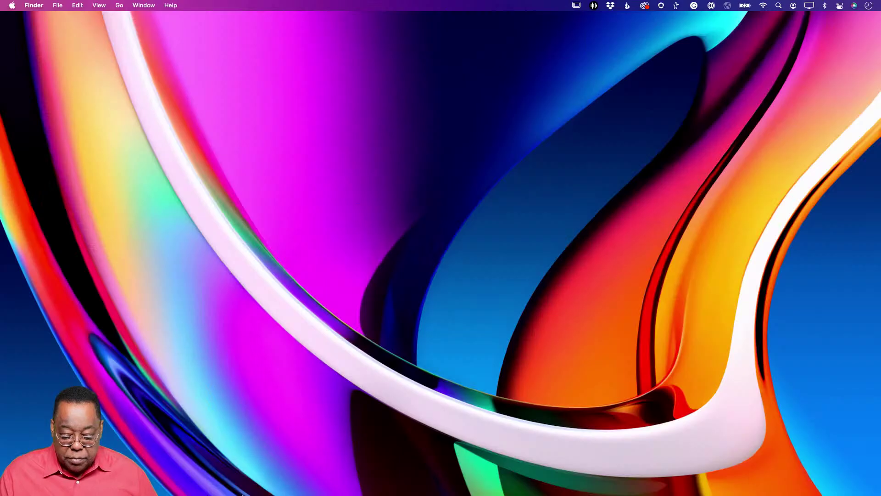
{"action": "mouse_move", "coordinate": [241, 495]}
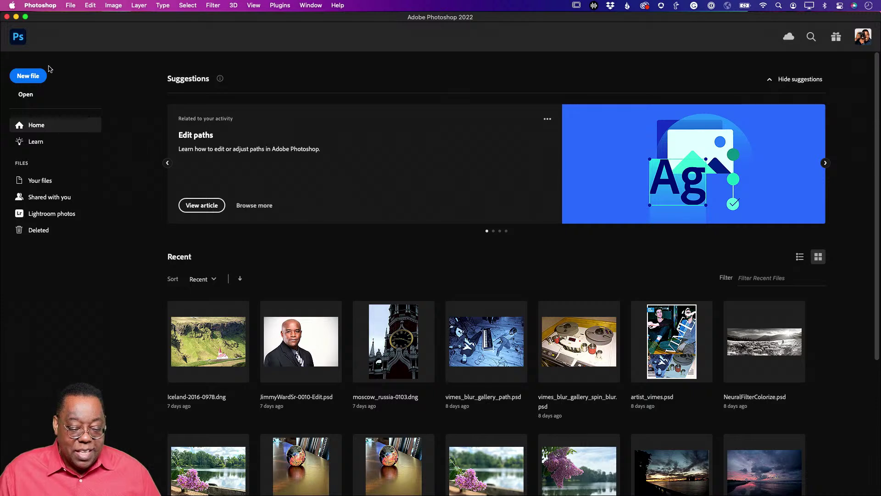
Switch back and forth between the Home screen and the workspace, ending in the workspace.
{"action": "left_click", "coordinate": [19, 41]}
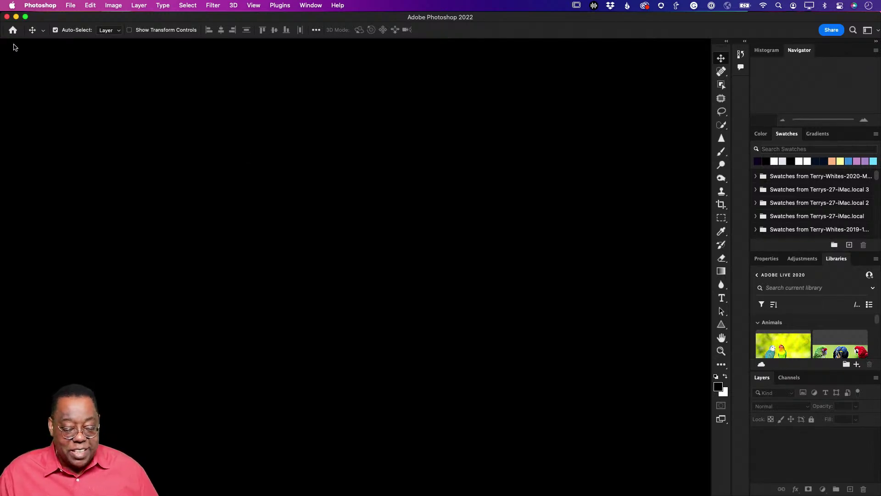
{"action": "left_click", "coordinate": [13, 30]}
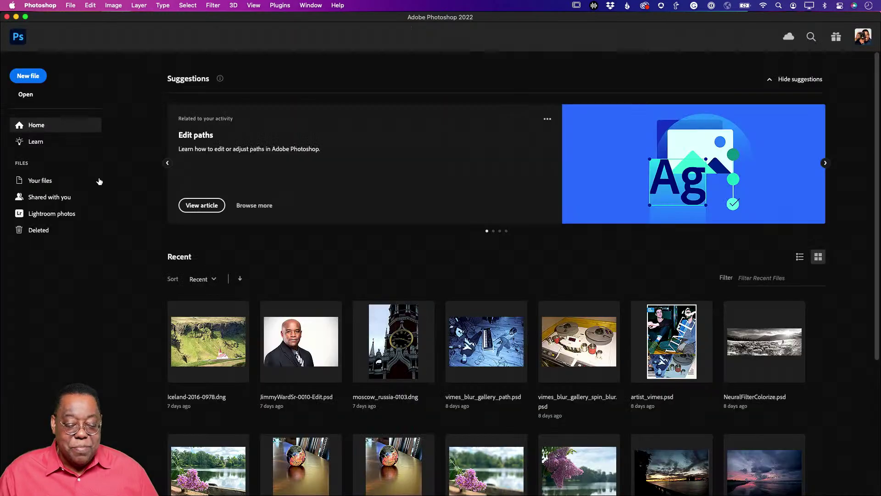
{"action": "left_click", "coordinate": [19, 38]}
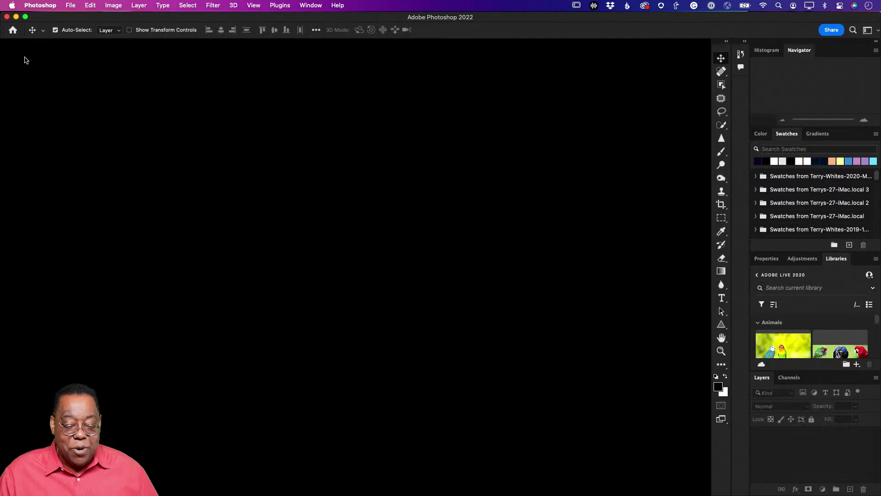
{"action": "left_click", "coordinate": [13, 30]}
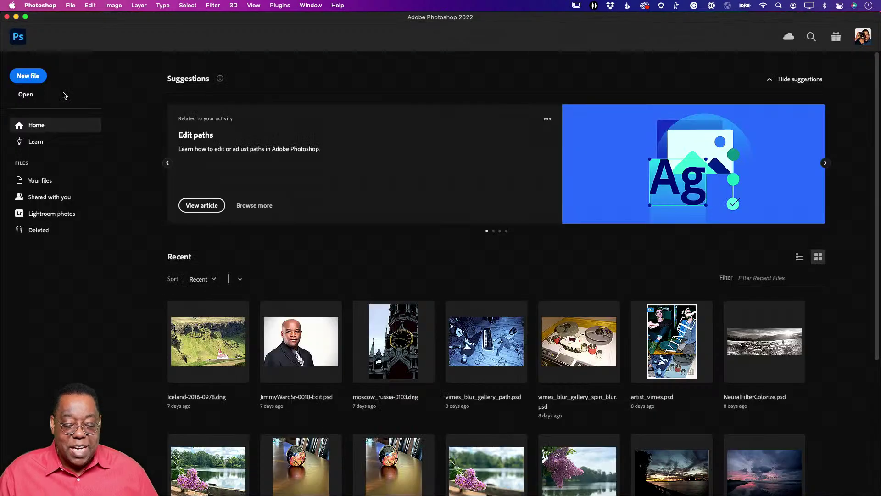
{"action": "left_click", "coordinate": [17, 37]}
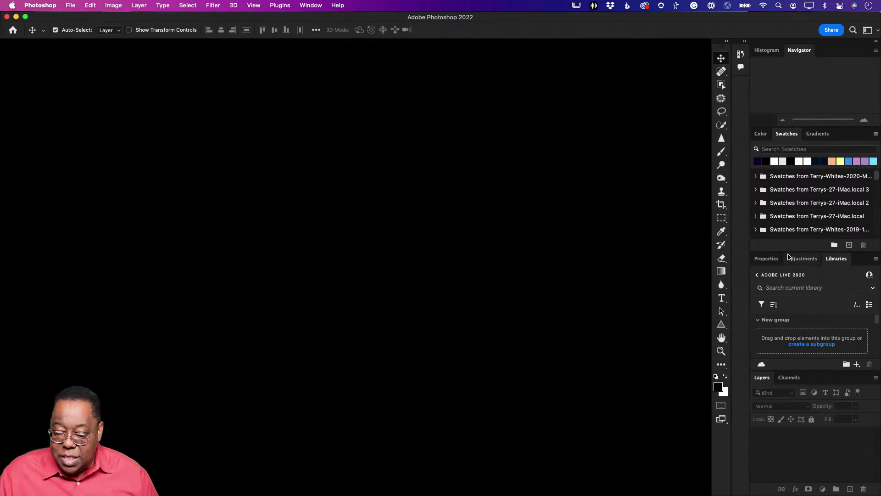
Open the _TLW5908 hornbill and Proud Sumatran Tiger images from the ADOBE LIVE 2020 library, fitting the tiger to the window.
{"action": "scroll", "coordinate": [787, 321], "scroll_direction": "down", "scroll_amount": 3}
{"action": "scroll", "coordinate": [788, 321], "scroll_direction": "down", "scroll_amount": 2}
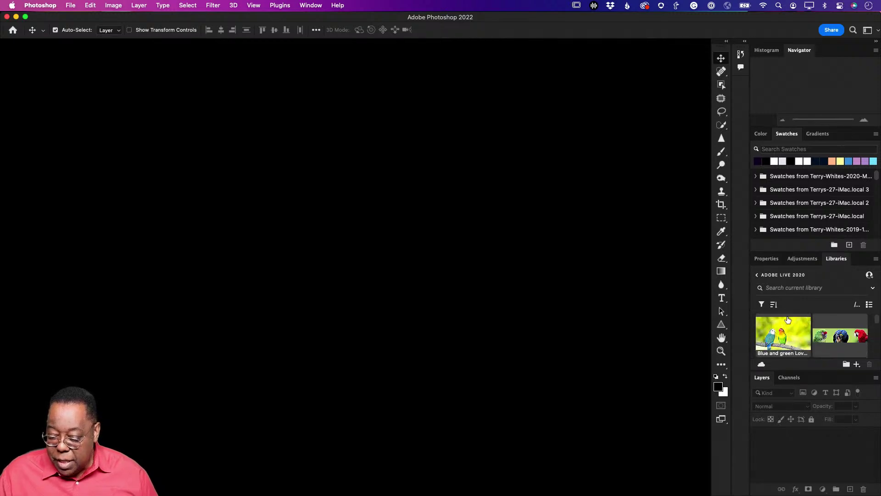
{"action": "scroll", "coordinate": [788, 319], "scroll_direction": "down", "scroll_amount": 5}
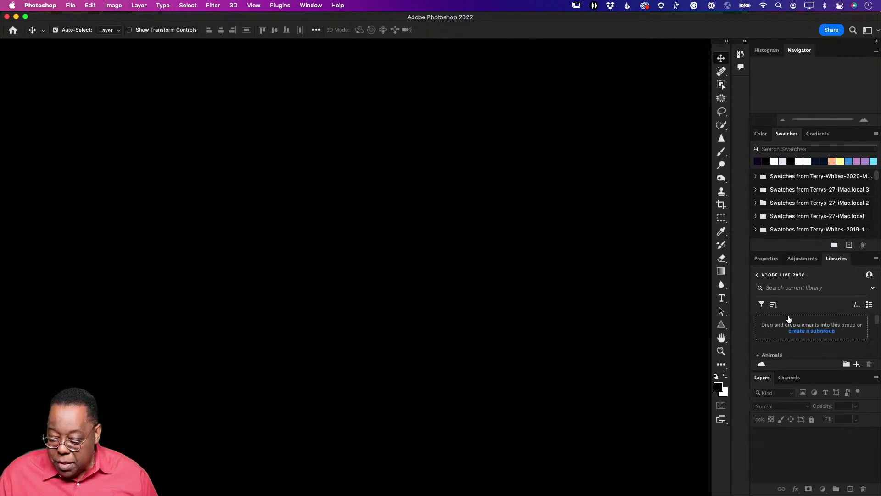
{"action": "scroll", "coordinate": [788, 318], "scroll_direction": "down", "scroll_amount": 3}
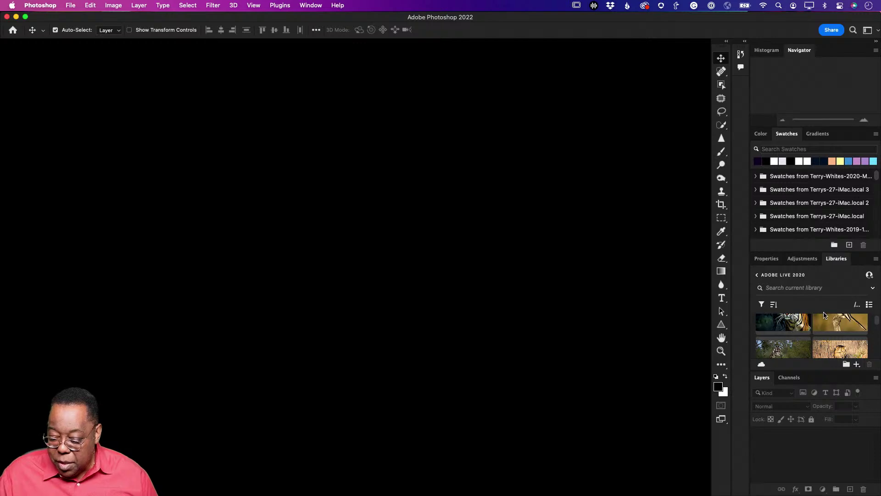
{"action": "double_click", "coordinate": [816, 325]}
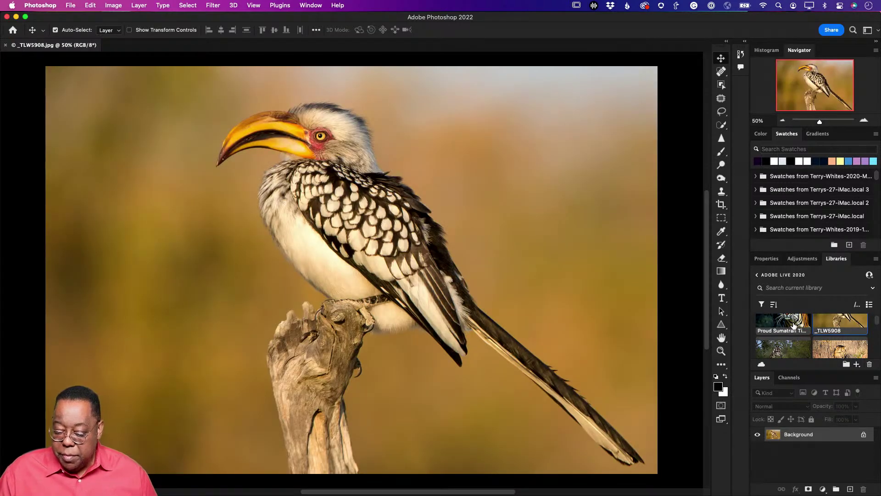
{"action": "double_click", "coordinate": [787, 324]}
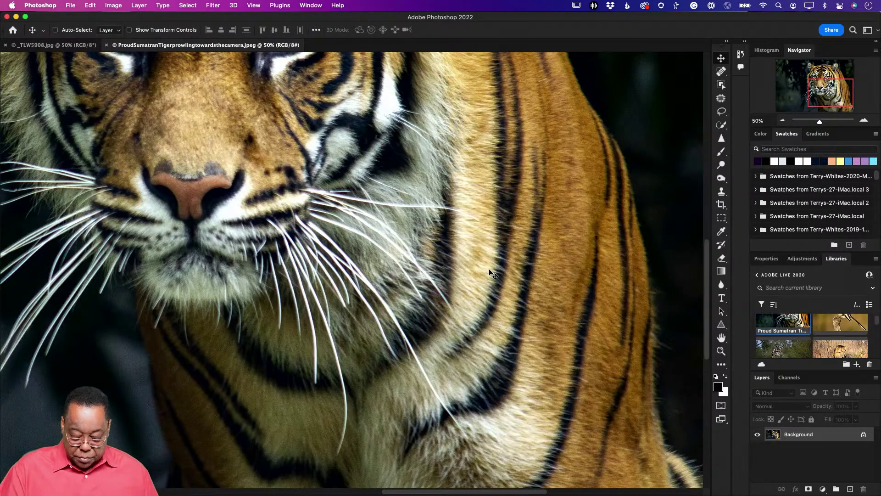
{"action": "key", "text": "super+0"}
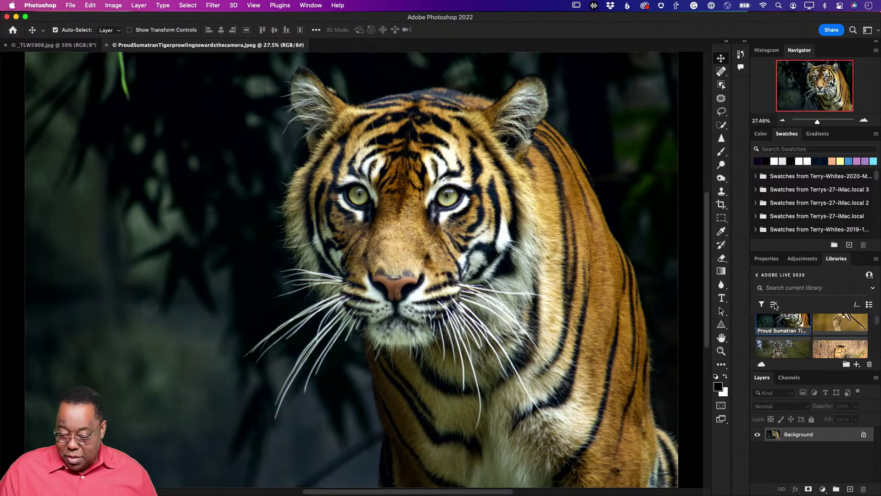
Review the recent files list and its option for clearing the list.
{"action": "scroll", "coordinate": [811, 337], "scroll_direction": "up", "scroll_amount": 2}
{"action": "scroll", "coordinate": [810, 336], "scroll_direction": "down", "scroll_amount": 3}
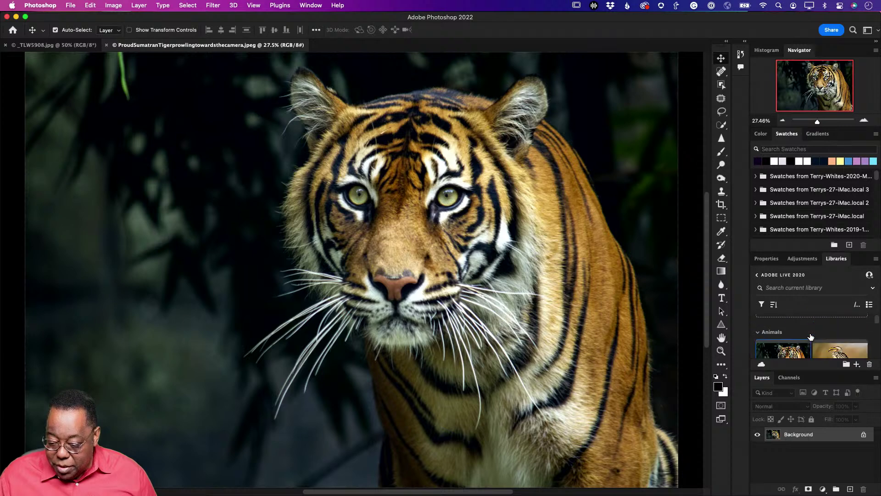
{"action": "left_click", "coordinate": [72, 6]}
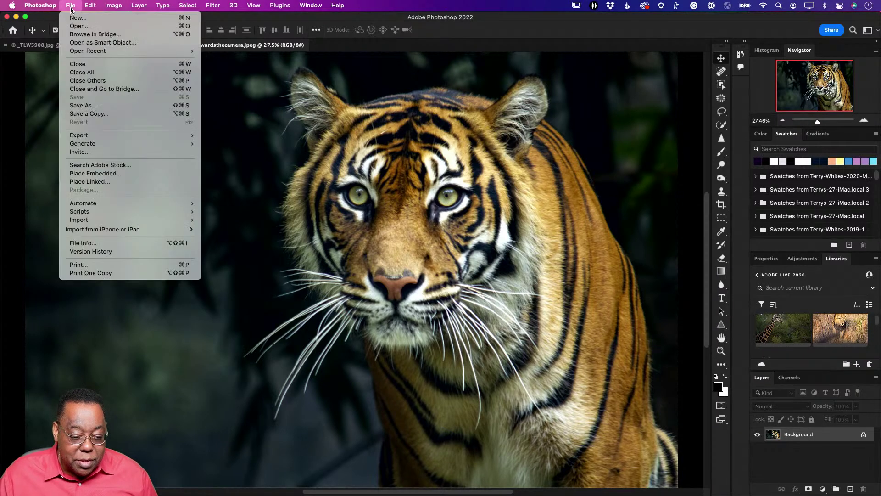
{"action": "mouse_move", "coordinate": [77, 51]}
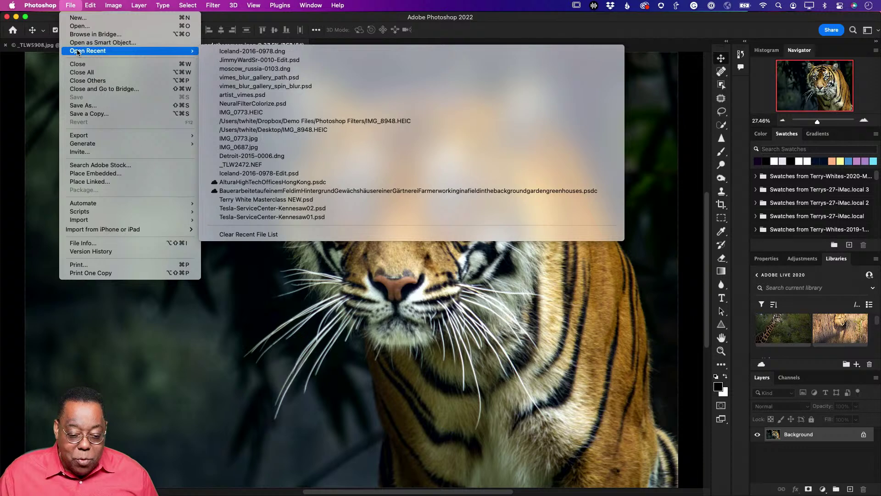
{"action": "left_click", "coordinate": [69, 5]}
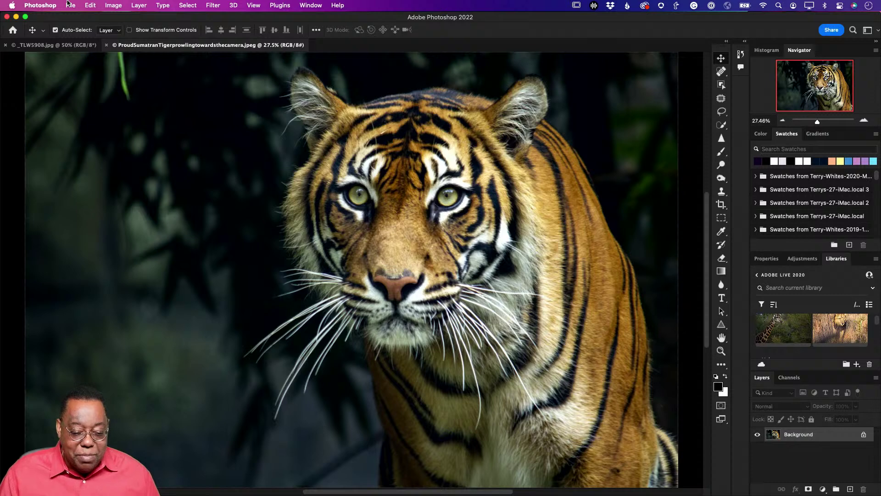
{"action": "left_click", "coordinate": [70, 5]}
{"action": "mouse_move", "coordinate": [91, 50]}
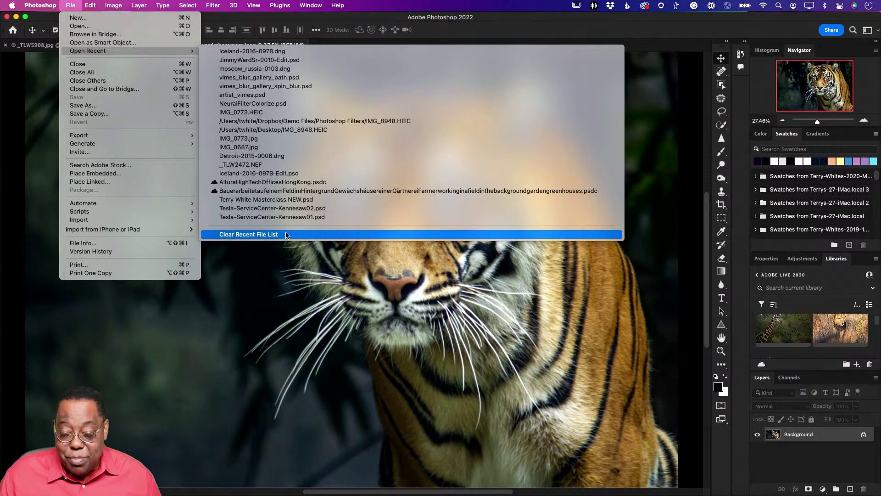
{"action": "left_click", "coordinate": [61, 4]}
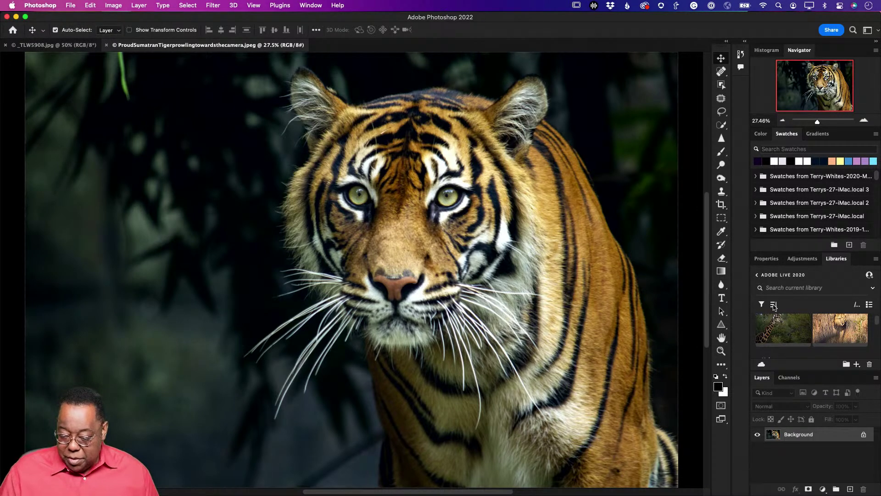
Open the running dog image AdobeStock_257745577 from the ADOBE LIVE 2020 library and fit it to the window.
{"action": "scroll", "coordinate": [844, 328], "scroll_direction": "down", "scroll_amount": 5}
{"action": "scroll", "coordinate": [843, 328], "scroll_direction": "down", "scroll_amount": 10}
{"action": "scroll", "coordinate": [844, 328], "scroll_direction": "down", "scroll_amount": 10}
{"action": "scroll", "coordinate": [844, 328], "scroll_direction": "down", "scroll_amount": 10}
{"action": "scroll", "coordinate": [843, 328], "scroll_direction": "up", "scroll_amount": 1}
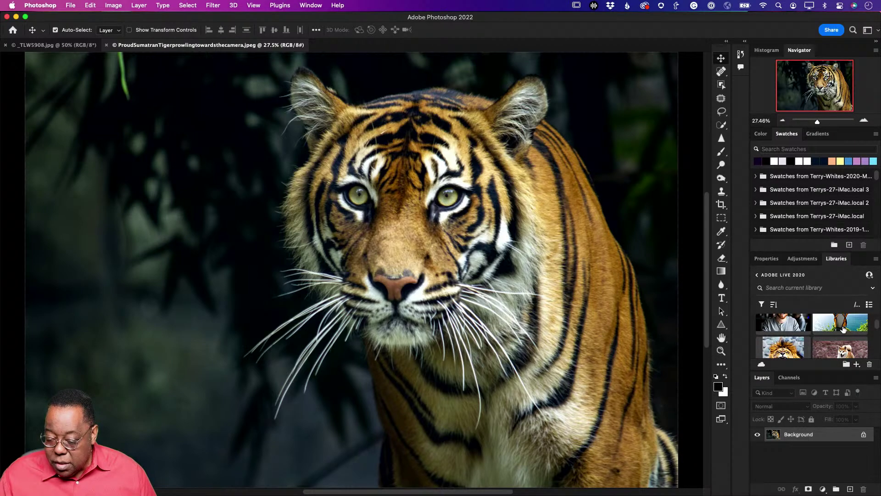
{"action": "double_click", "coordinate": [836, 349]}
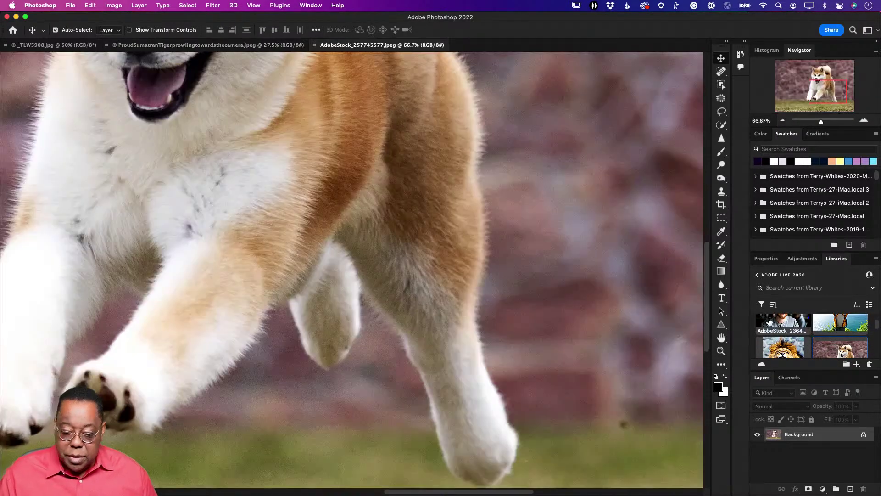
{"action": "key", "text": "super+0"}
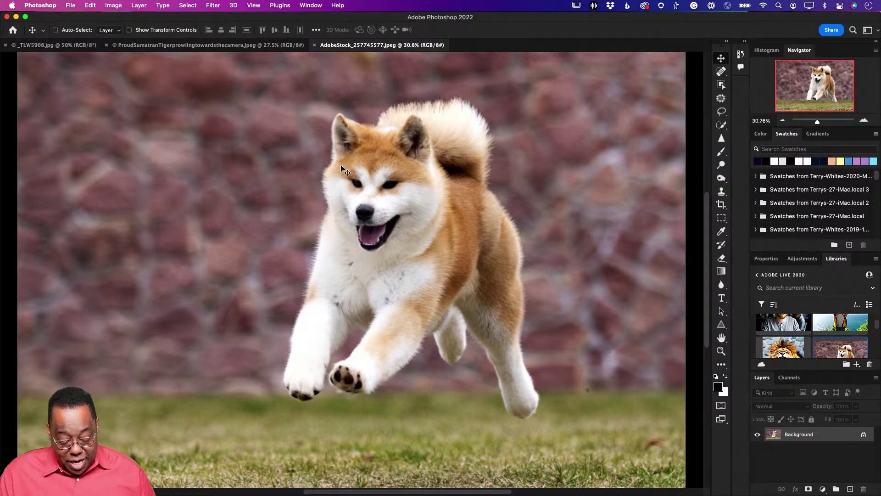
Show the rulers and set their units to inches.
{"action": "key", "text": "super+r"}
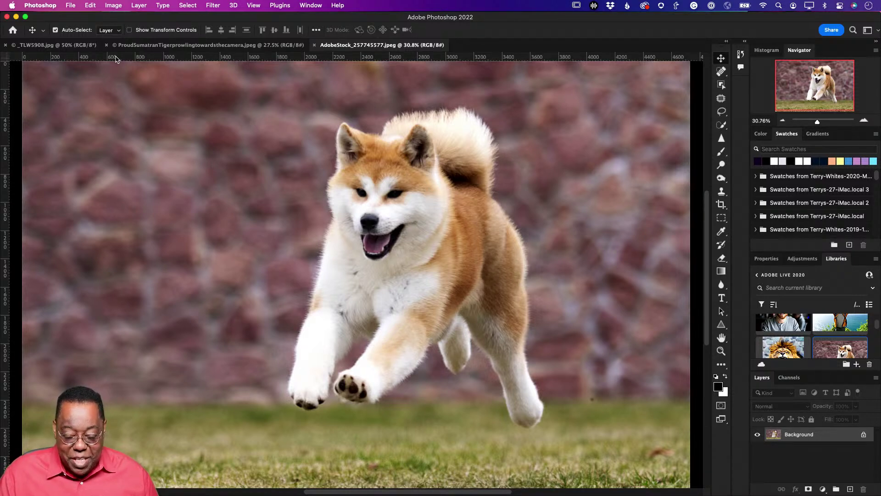
{"action": "right_click", "coordinate": [234, 59]}
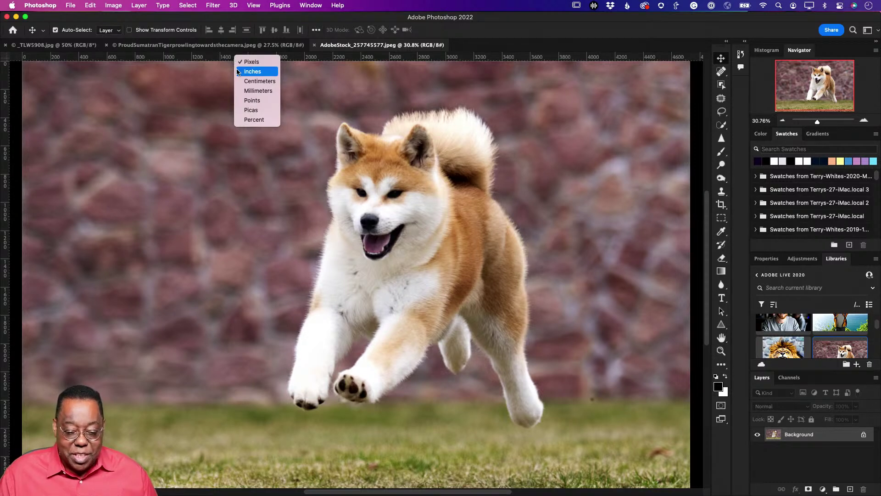
{"action": "left_click", "coordinate": [239, 71]}
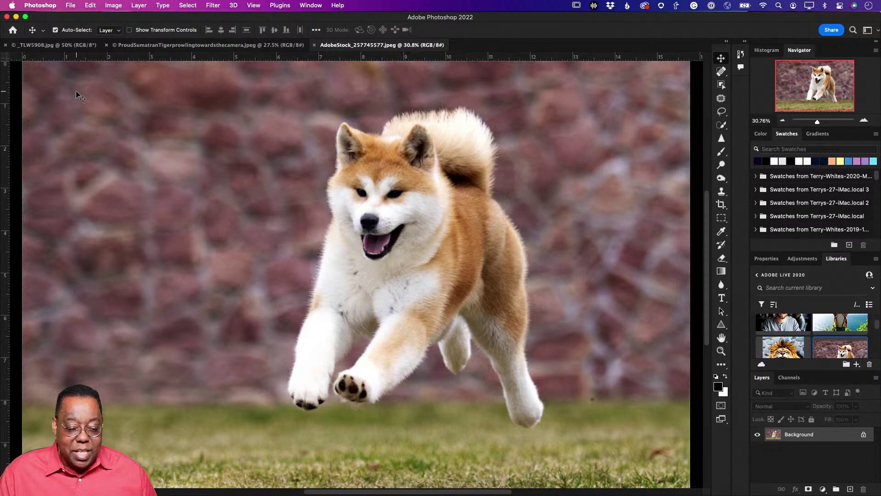
Move the ruler origin to just above and left of the dog, and place a vertical and a horizontal guide through it.
{"action": "key", "text": "super+minus"}
{"action": "key", "text": "super+minus"}
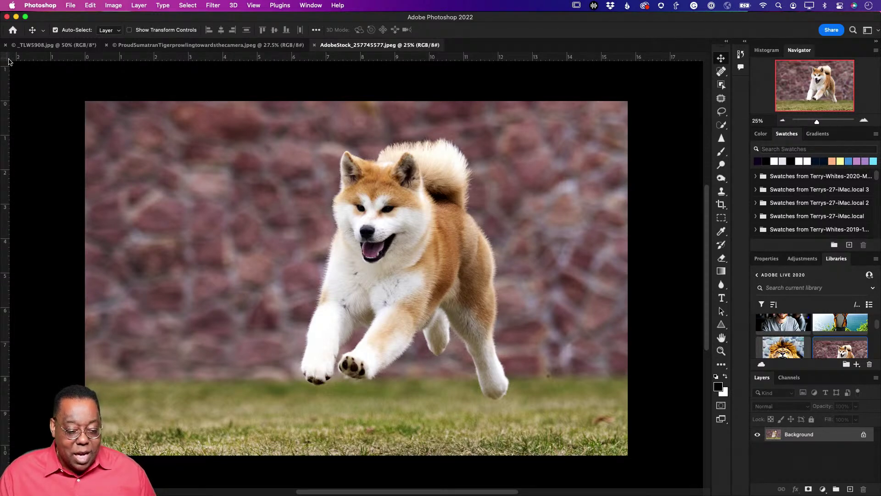
{"action": "left_click_drag", "start_coordinate": [6, 61], "coordinate": [293, 136]}
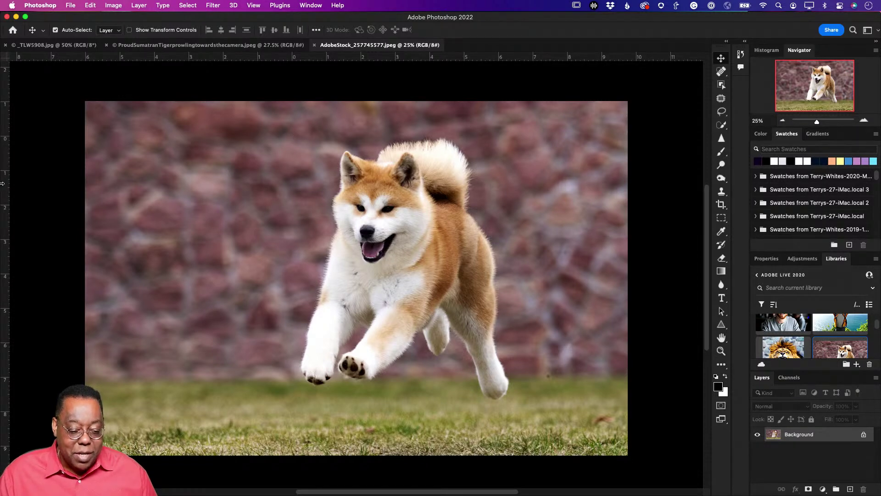
{"action": "left_click_drag", "start_coordinate": [5, 188], "coordinate": [292, 199]}
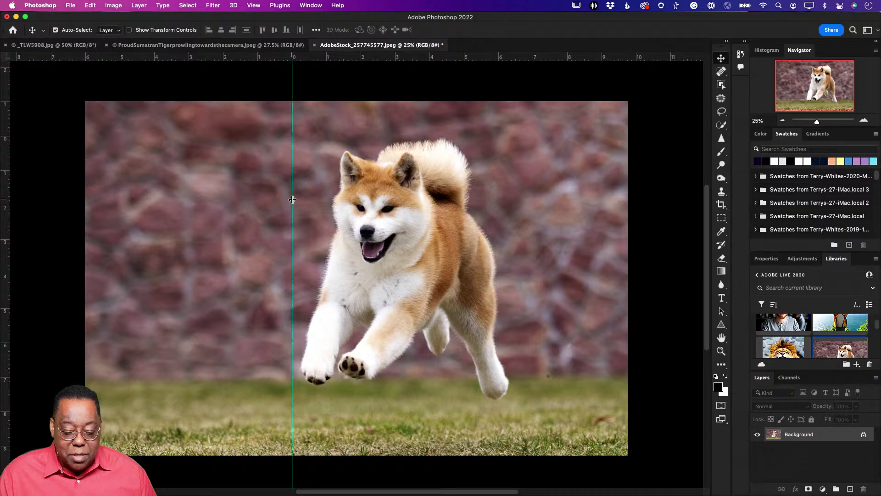
{"action": "left_click_drag", "start_coordinate": [342, 57], "coordinate": [345, 136]}
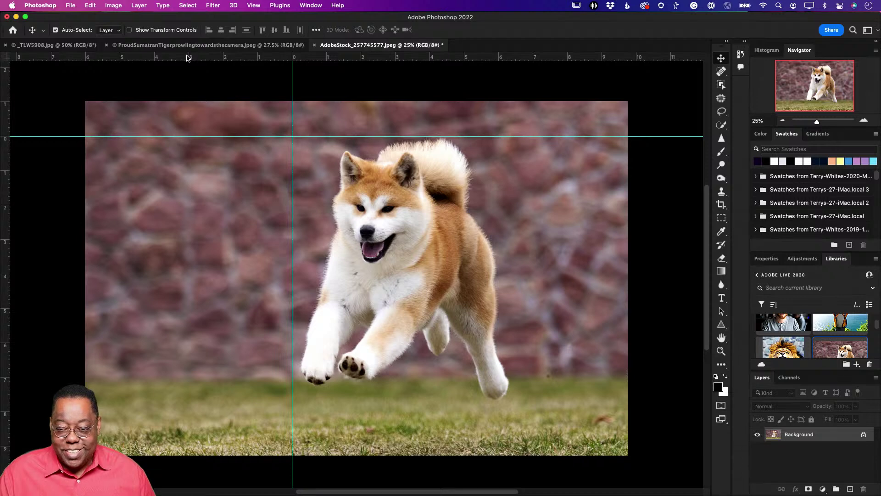
Add a vertical guide along the dog's hind leg at about 6.3 in and a horizontal guide beneath its paws at about 7.6 in.
{"action": "left_click_drag", "start_coordinate": [188, 58], "coordinate": [511, 241]}
{"action": "key", "text": "alt"}
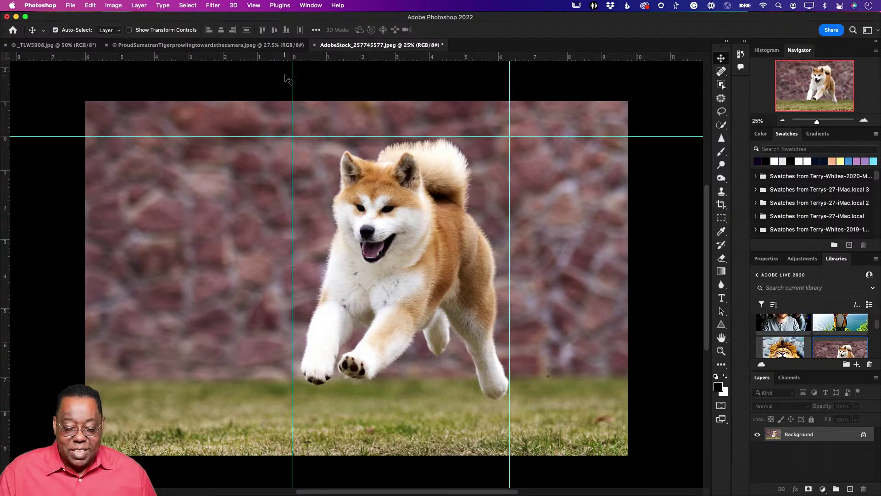
{"action": "left_click_drag", "start_coordinate": [3, 237], "coordinate": [407, 399]}
{"action": "key", "text": "alt"}
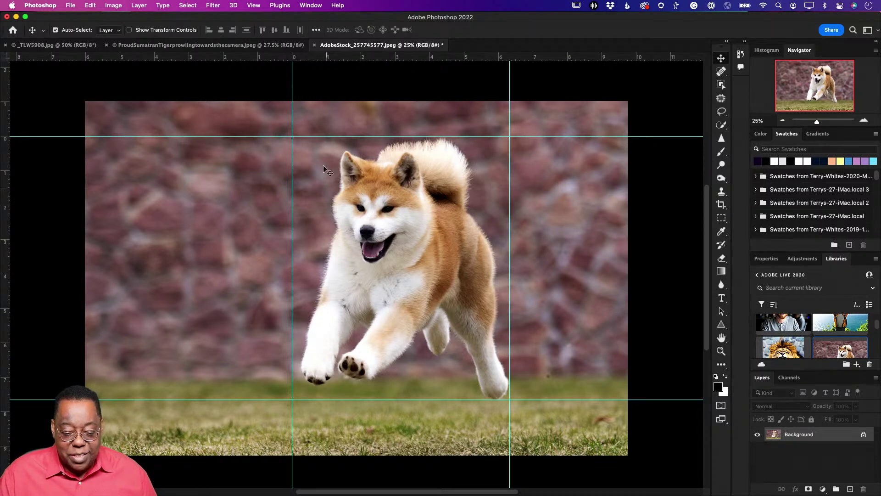
Replace the horizontal guide above the dog with a new one at 0, and hide the rulers.
{"action": "left_click_drag", "start_coordinate": [302, 137], "coordinate": [323, 56]}
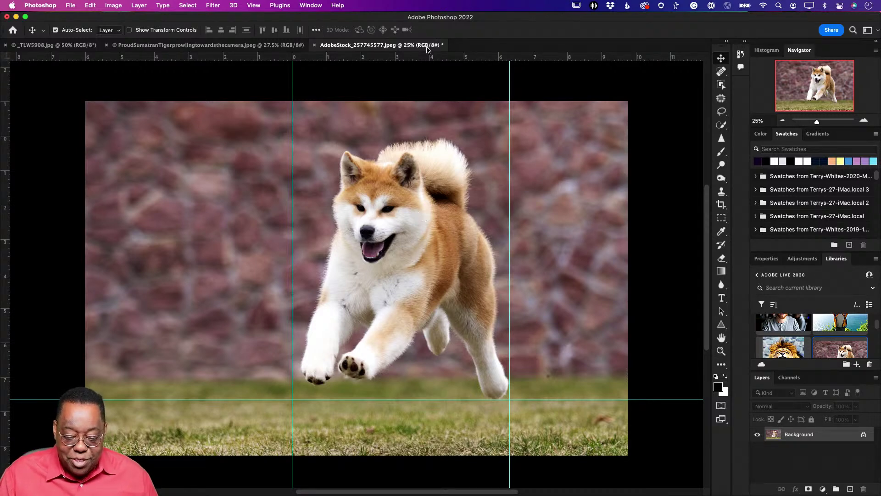
{"action": "left_click_drag", "start_coordinate": [427, 58], "coordinate": [427, 136]}
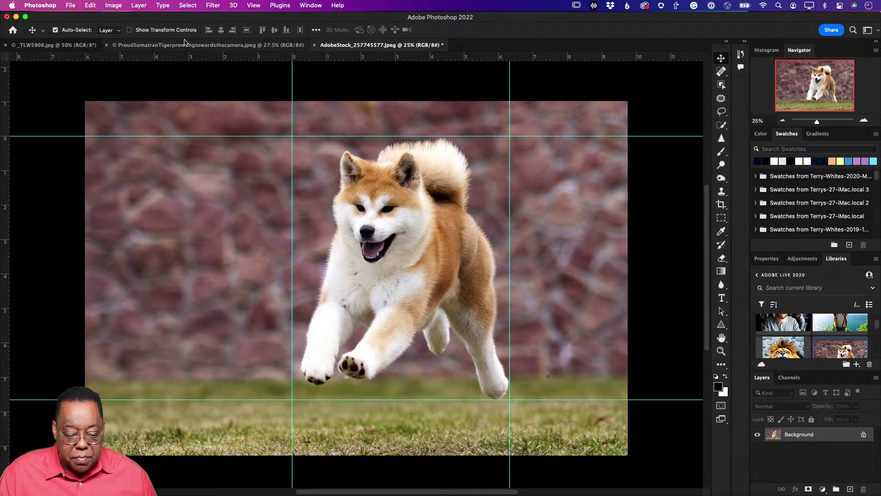
{"action": "key", "text": "super"}
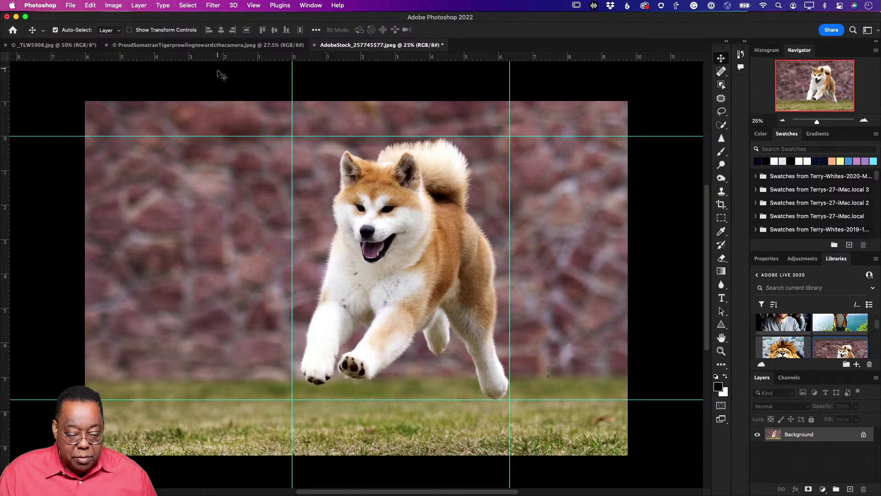
{"action": "key", "text": "super+r"}
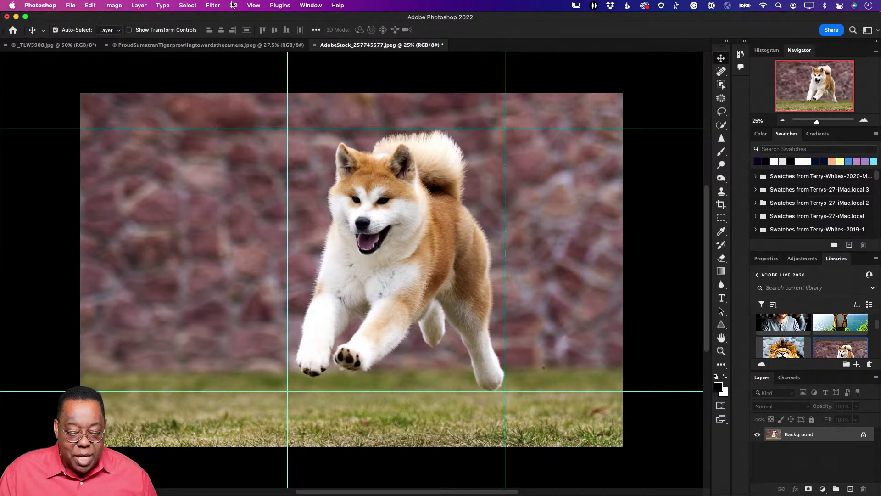
Turn off Extras, choose Hide Extras as the hide shortcut's behaviour, and toggle the extras until the guides show again.
{"action": "left_click", "coordinate": [249, 5]}
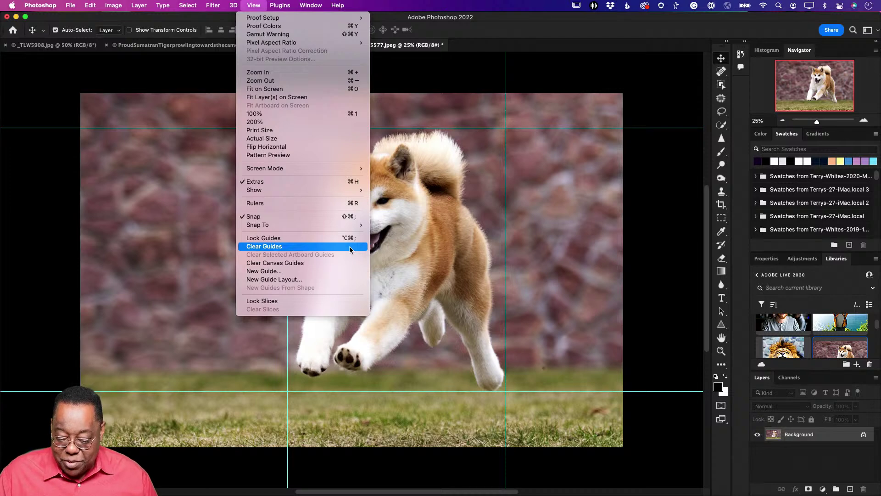
{"action": "left_click", "coordinate": [307, 182]}
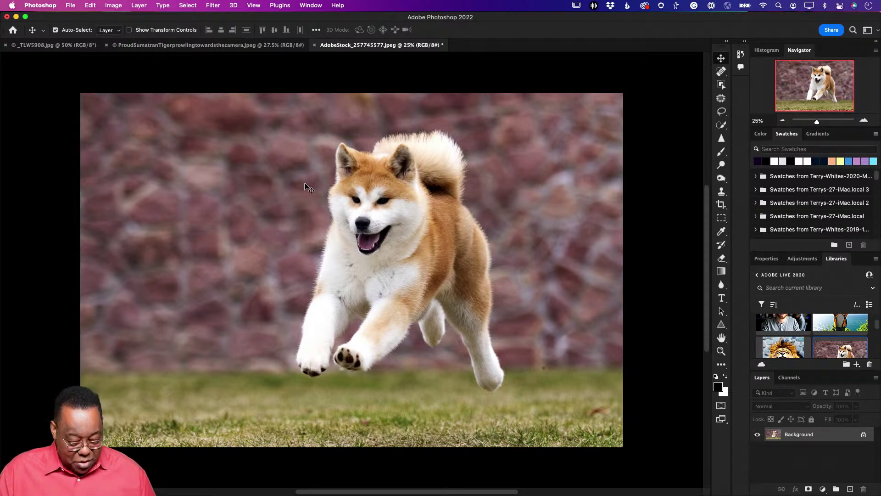
{"action": "key", "text": "super+h"}
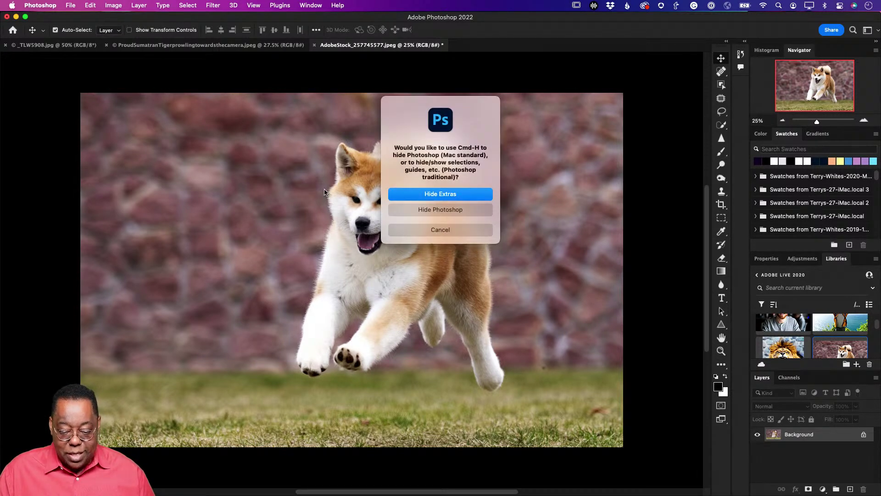
{"action": "left_click", "coordinate": [420, 194]}
{"action": "key", "text": "super+h"}
{"action": "key", "text": "super+h"}
{"action": "key", "text": "super+h"}
{"action": "key", "text": "super+h"}
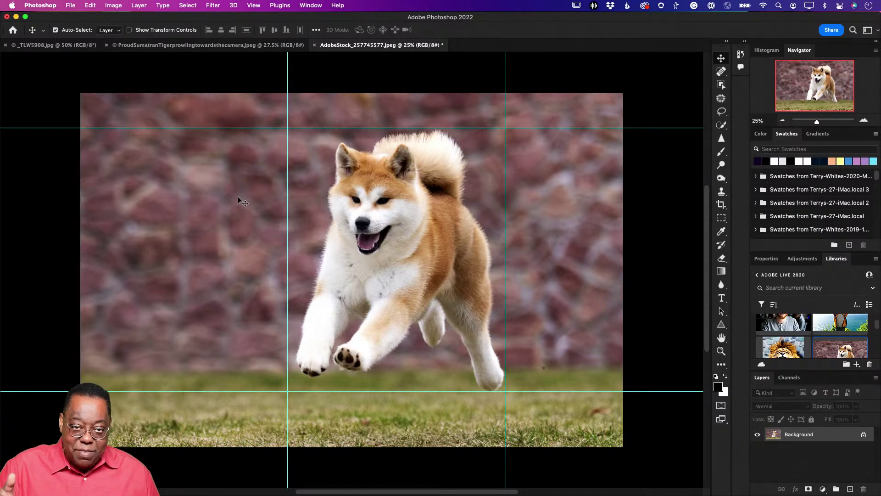
Toggle the visibility of the guides alone several times, leaving them hidden.
{"action": "key", "text": "super"}
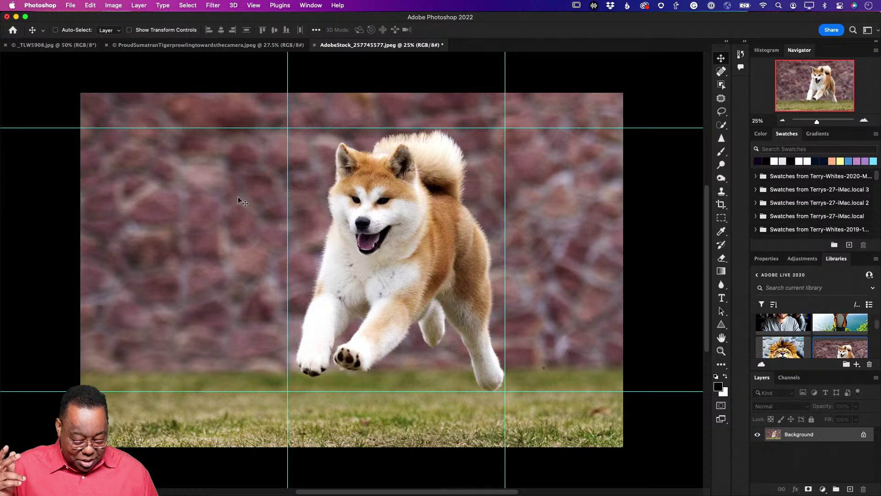
{"action": "key", "text": "super+semicolon"}
{"action": "key", "text": "super+semicolon"}
{"action": "key", "text": "super+semicolon"}
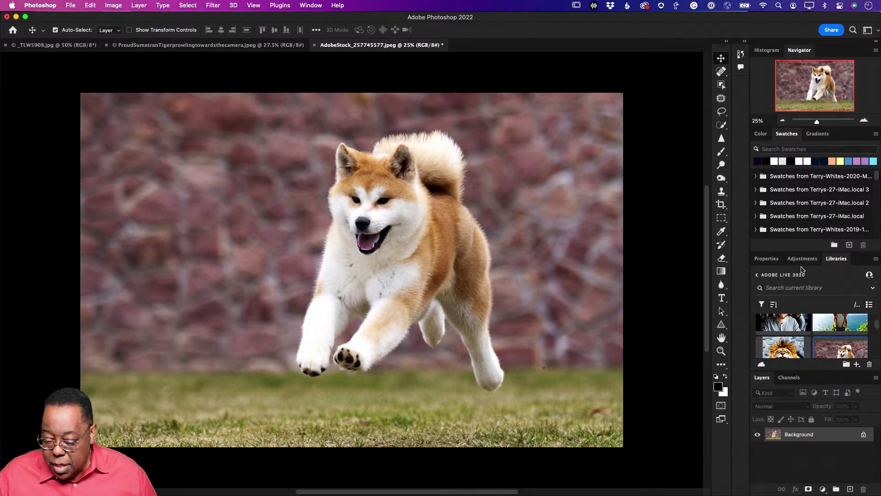
Detach the Layers panel to float over the document and enlarge it.
{"action": "scroll", "coordinate": [802, 270], "scroll_direction": "down", "scroll_amount": 3}
{"action": "scroll", "coordinate": [802, 270], "scroll_direction": "up", "scroll_amount": 2}
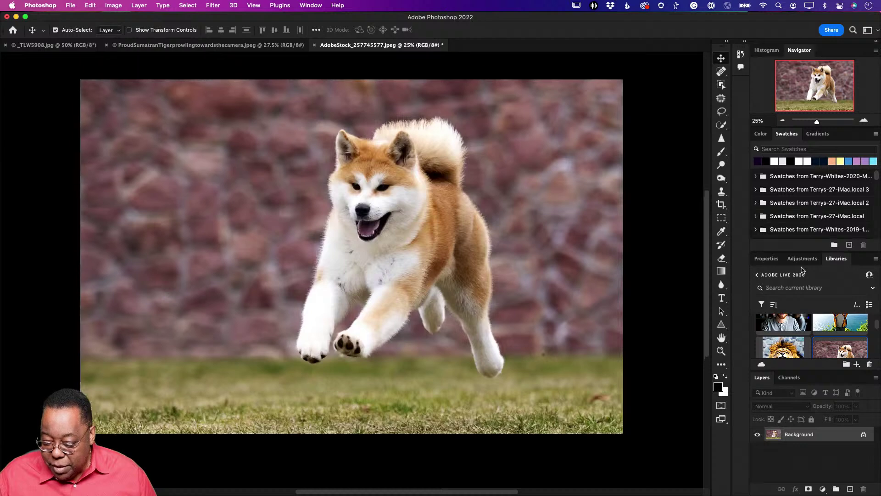
{"action": "left_click_drag", "start_coordinate": [761, 381], "coordinate": [493, 95]}
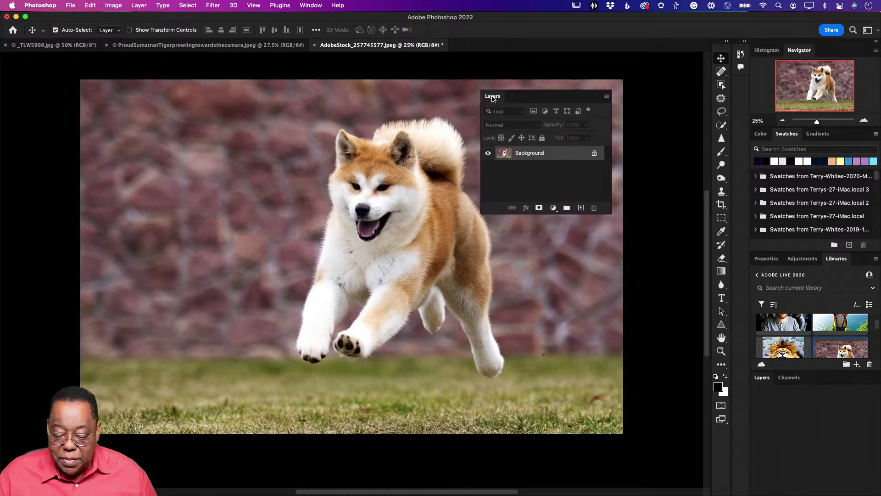
{"action": "left_click_drag", "start_coordinate": [596, 212], "coordinate": [671, 380]}
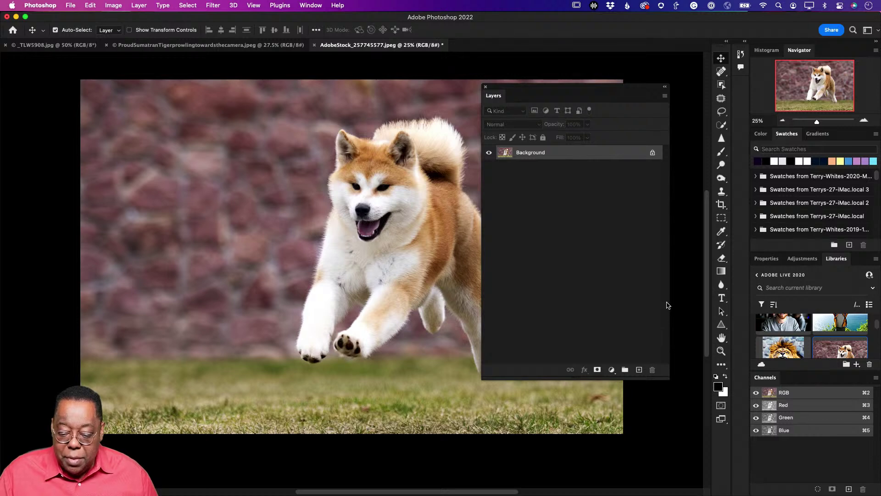
Place the lion image AdobeStock_255221604 from the library and scale it down in the lower-left part of the photo.
{"action": "left_click_drag", "start_coordinate": [782, 348], "coordinate": [187, 275]}
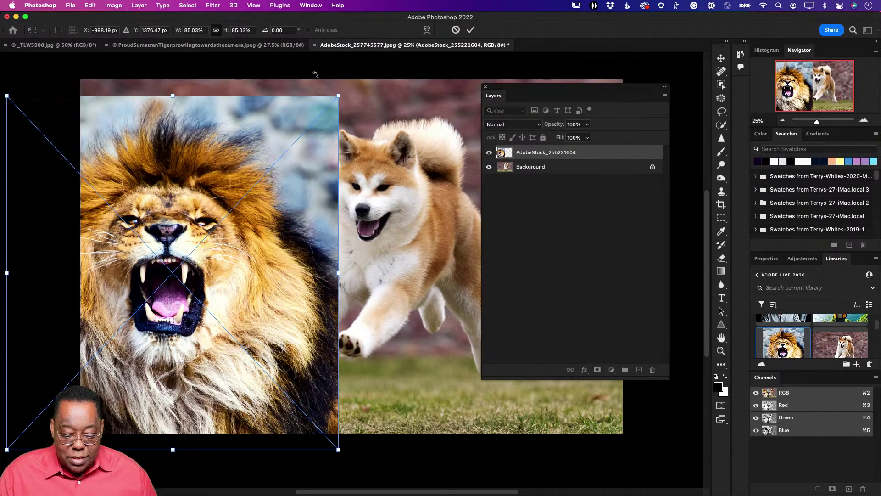
{"action": "left_click_drag", "start_coordinate": [339, 96], "coordinate": [182, 313]}
{"action": "key", "text": "Return"}
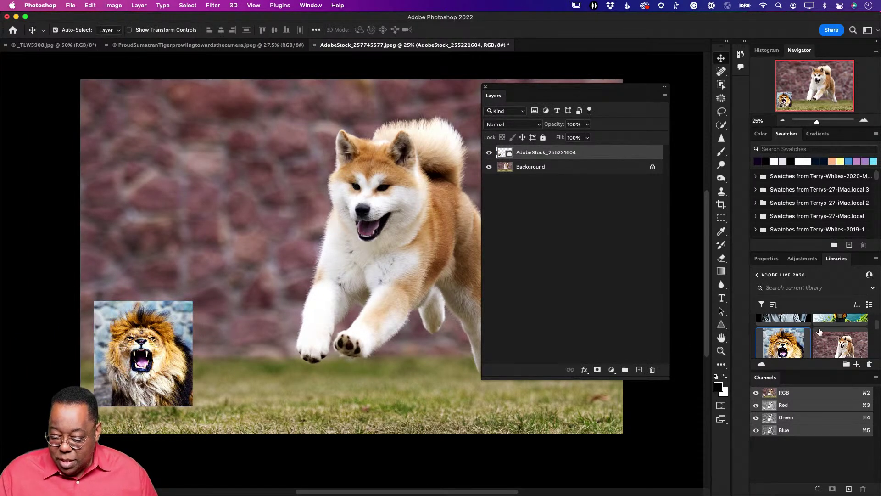
Place the library portrait AdobeStock_236488644 on the dog photo, scale it to about 24% in the upper-left part, and deselect it.
{"action": "scroll", "coordinate": [818, 344], "scroll_direction": "down", "scroll_amount": 3}
{"action": "scroll", "coordinate": [808, 343], "scroll_direction": "down", "scroll_amount": 5}
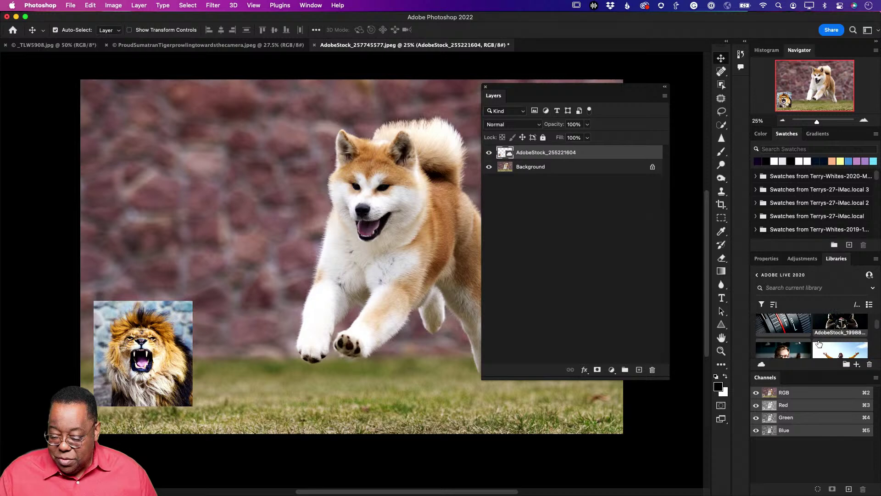
{"action": "left_click_drag", "start_coordinate": [777, 342], "coordinate": [192, 165]}
{"action": "left_click_drag", "start_coordinate": [440, 336], "coordinate": [141, 136]}
{"action": "left_click_drag", "start_coordinate": [105, 104], "coordinate": [325, 240]}
{"action": "left_click_drag", "start_coordinate": [359, 274], "coordinate": [279, 220]}
{"action": "left_click_drag", "start_coordinate": [259, 189], "coordinate": [219, 169]}
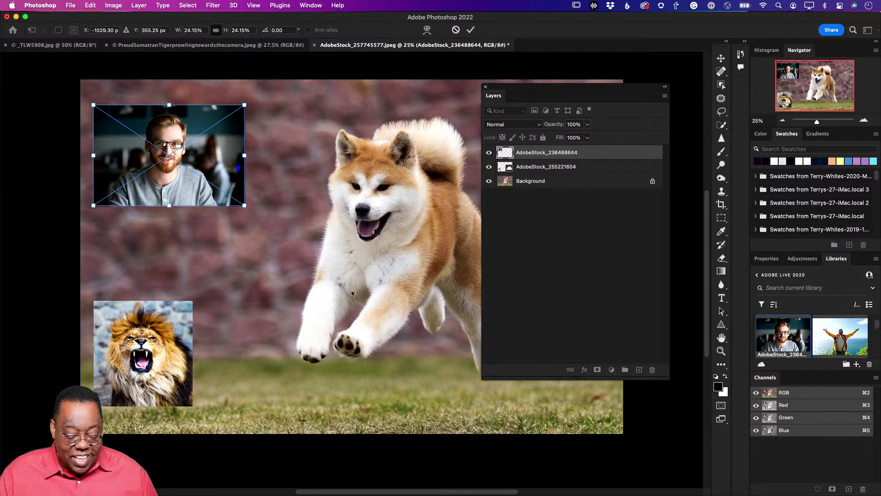
{"action": "left_click", "coordinate": [513, 297]}
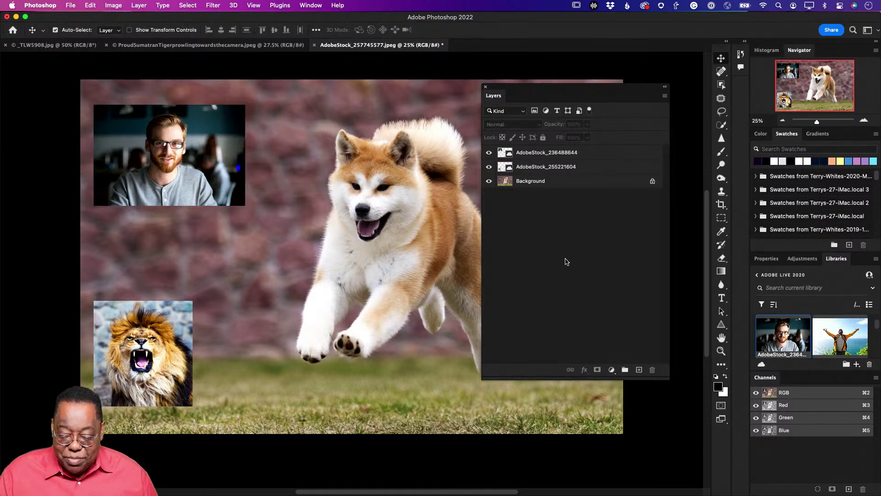
Set the layer thumbnails to the largest size in the Layers Panel Options.
{"action": "left_click", "coordinate": [665, 97]}
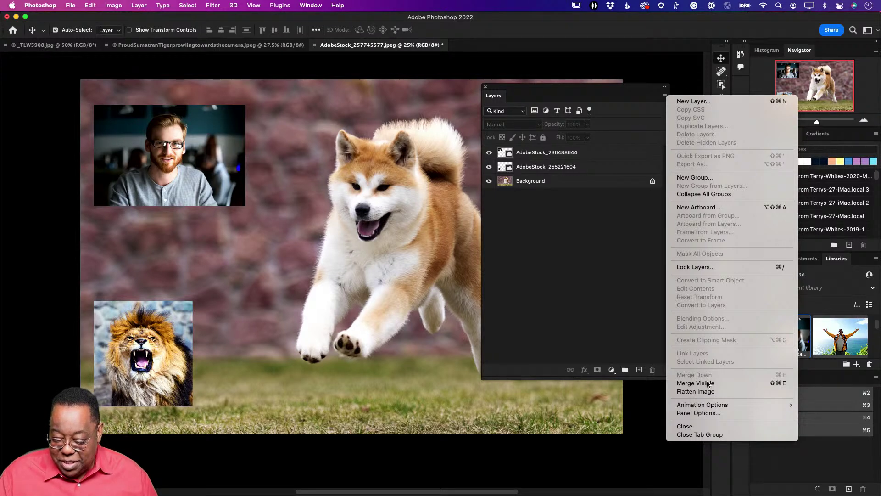
{"action": "left_click", "coordinate": [614, 328]}
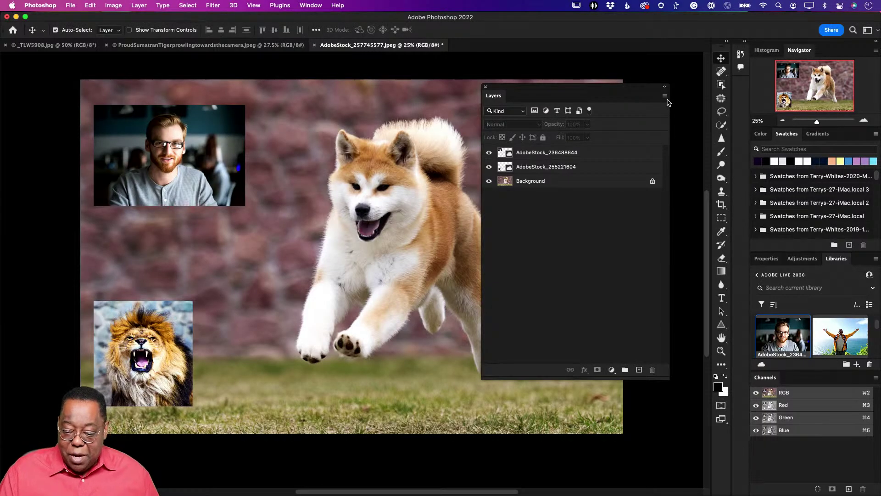
{"action": "left_click", "coordinate": [665, 97]}
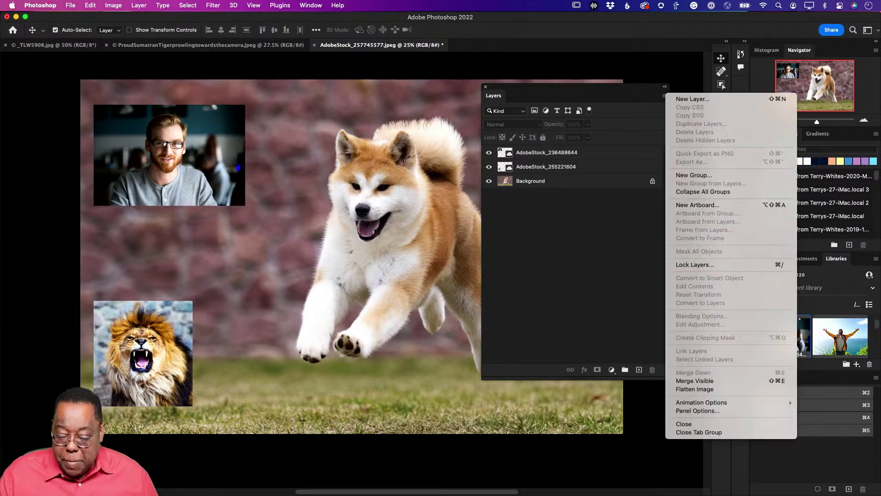
{"action": "left_click", "coordinate": [707, 411]}
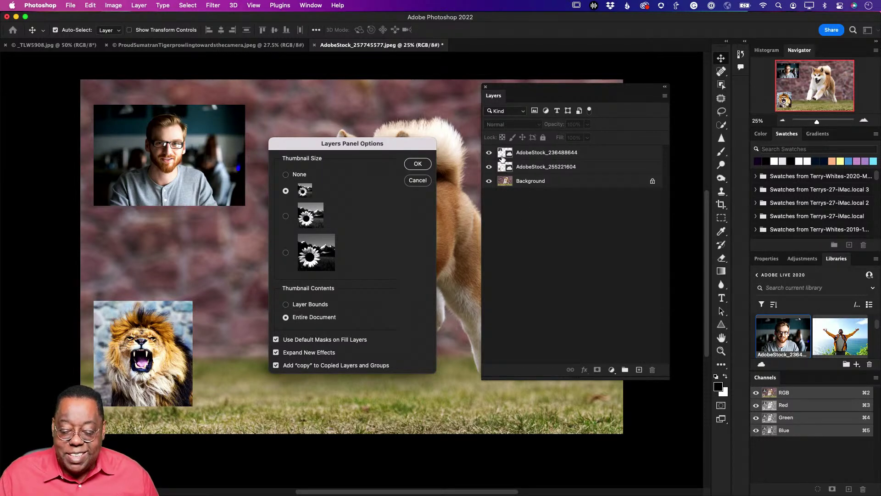
{"action": "left_click", "coordinate": [285, 252]}
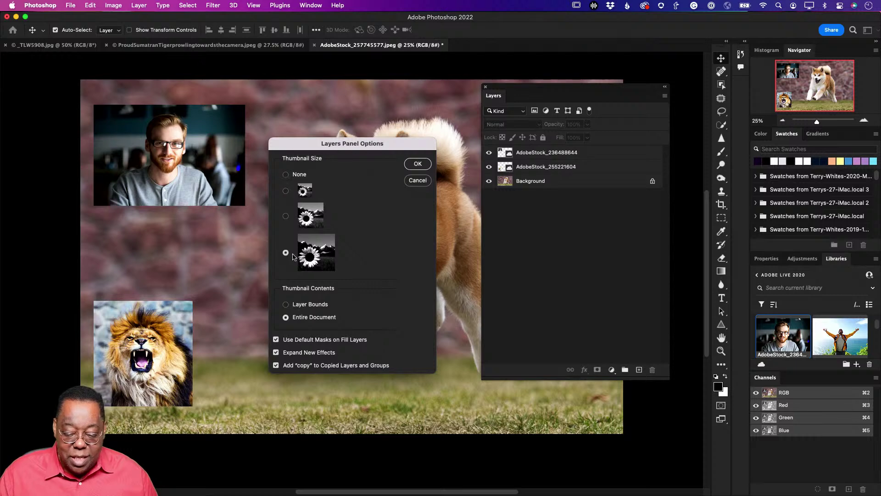
{"action": "left_click", "coordinate": [412, 165]}
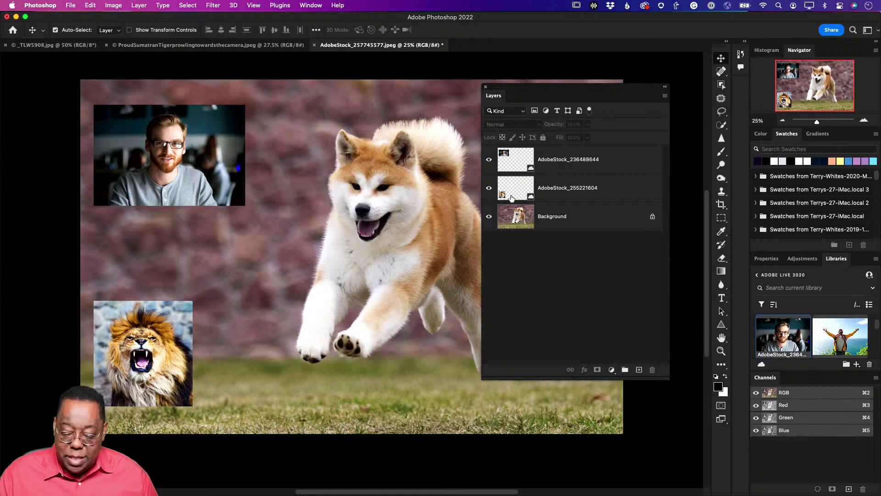
Change the layer thumbnail contents to Layer Bounds.
{"action": "left_click", "coordinate": [665, 96]}
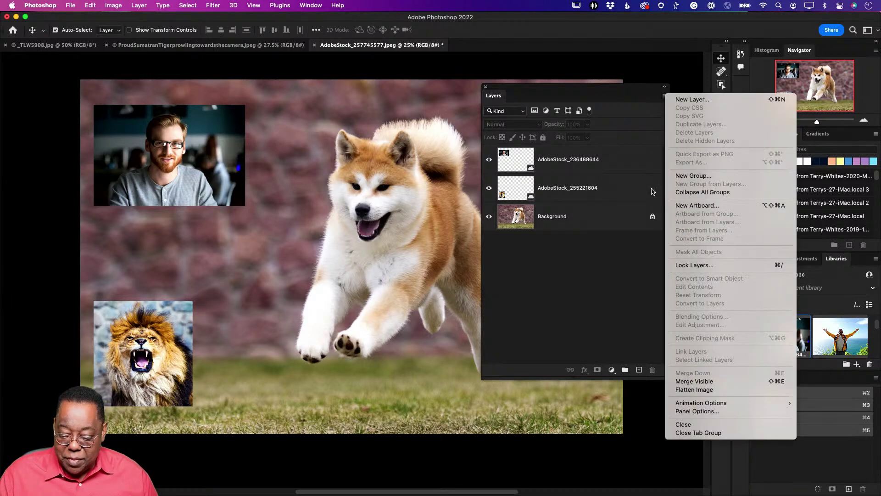
{"action": "left_click", "coordinate": [704, 412]}
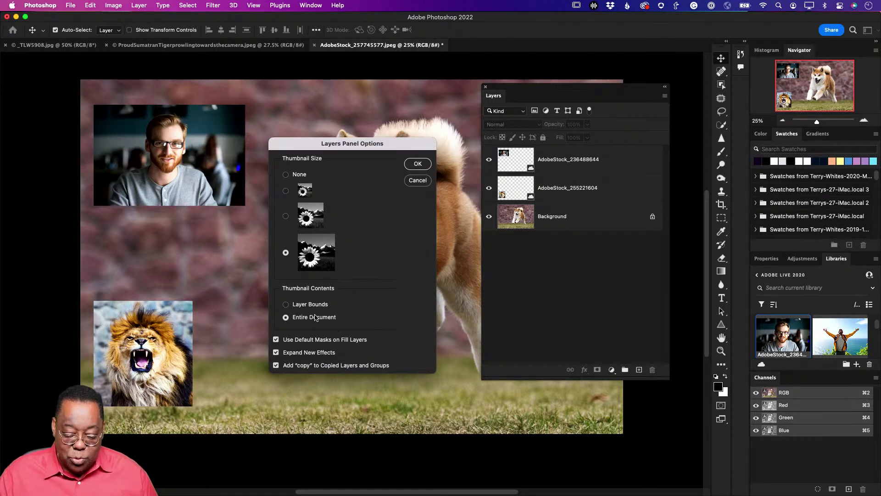
{"action": "left_click", "coordinate": [293, 305]}
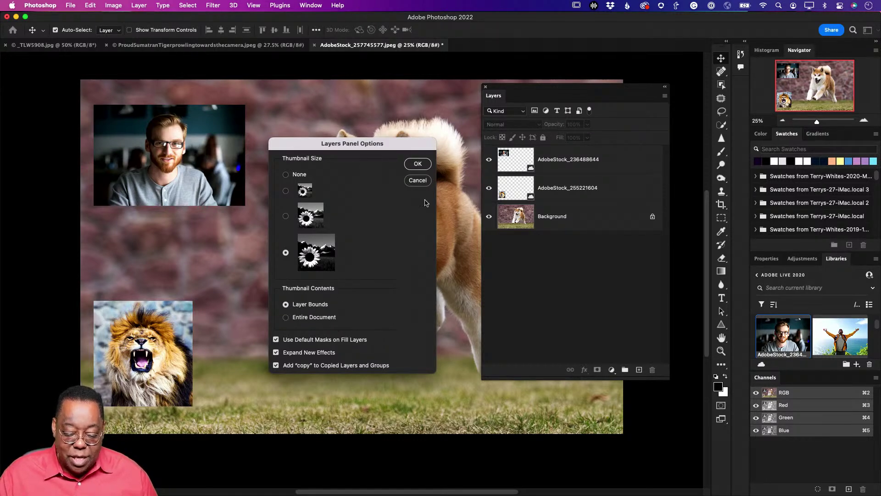
{"action": "left_click", "coordinate": [424, 164]}
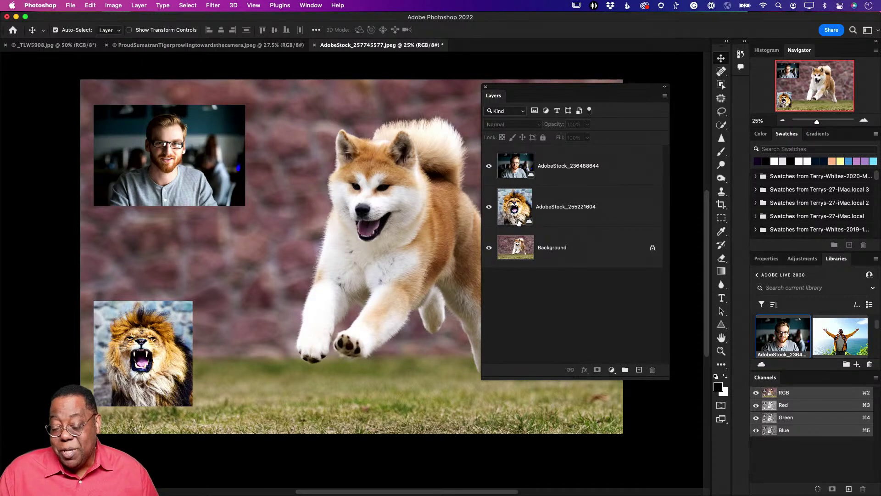
Set the layer thumbnail contents to Entire Document and the thumbnail size to medium, the second-largest option.
{"action": "left_click", "coordinate": [665, 97]}
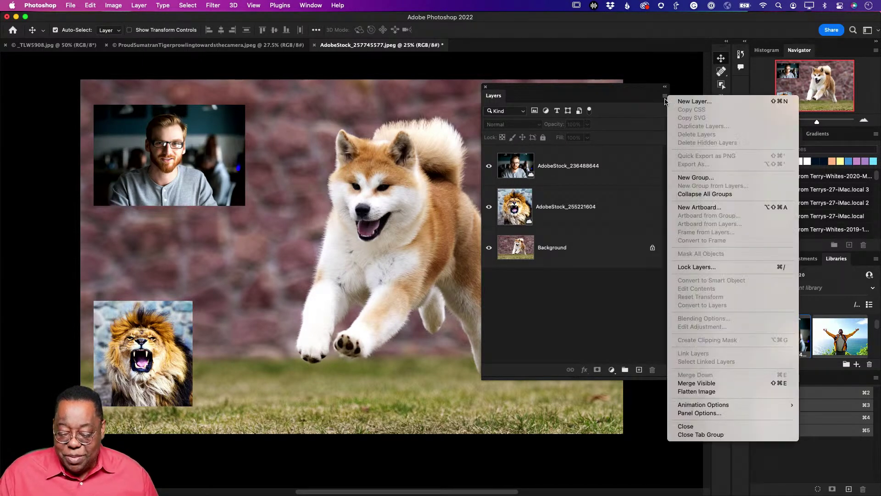
{"action": "left_click", "coordinate": [706, 416]}
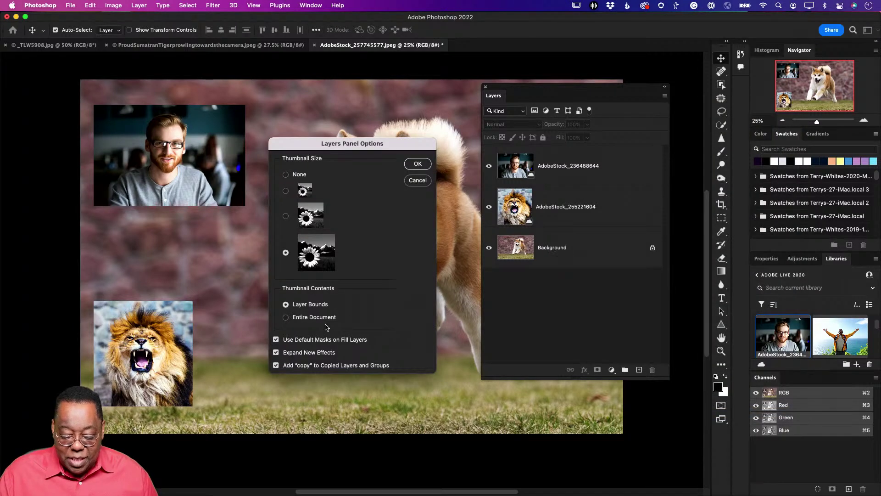
{"action": "left_click", "coordinate": [315, 321]}
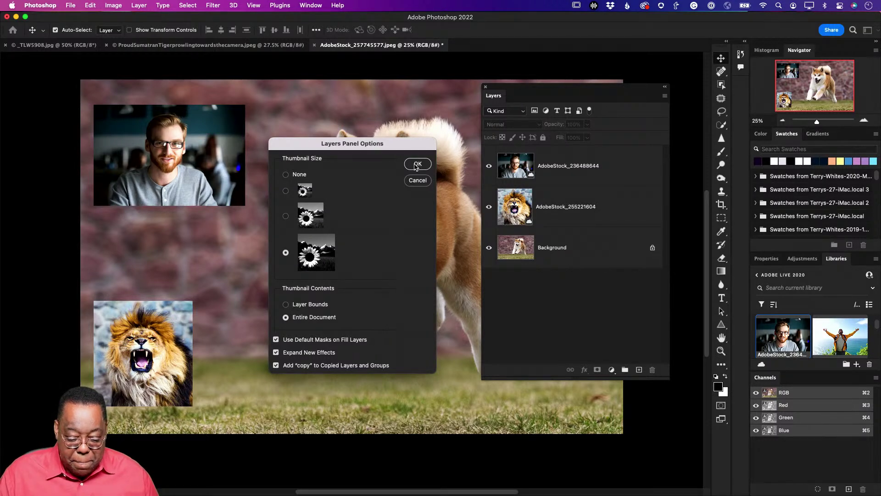
{"action": "left_click", "coordinate": [284, 217]}
{"action": "left_click", "coordinate": [416, 164]}
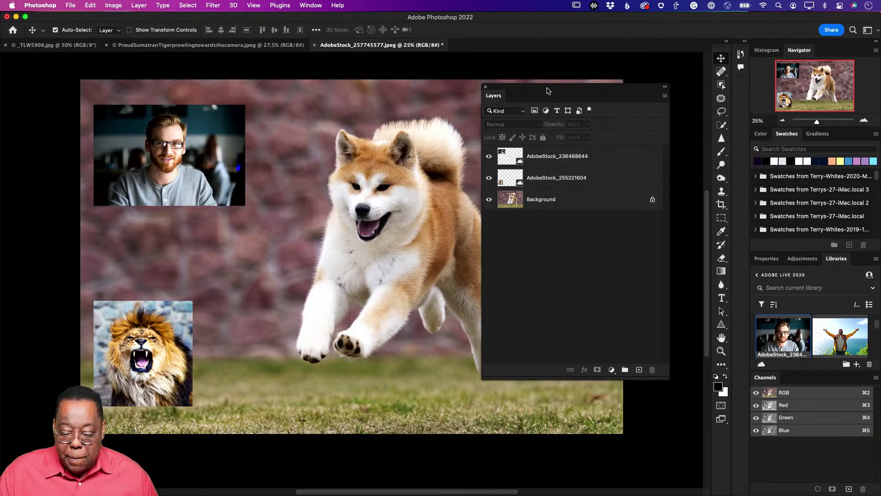
Compare the Layers panel commands available with no layer selected and with the AdobeStock_236488644 layer selected.
{"action": "scroll", "coordinate": [556, 95], "scroll_direction": "down", "scroll_amount": 2}
{"action": "left_click", "coordinate": [665, 96]}
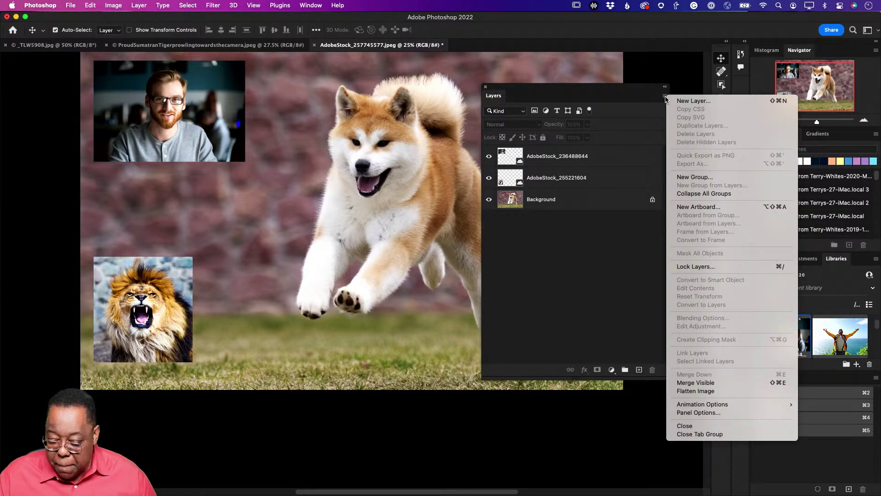
{"action": "left_click", "coordinate": [571, 250]}
{"action": "left_click", "coordinate": [579, 154]}
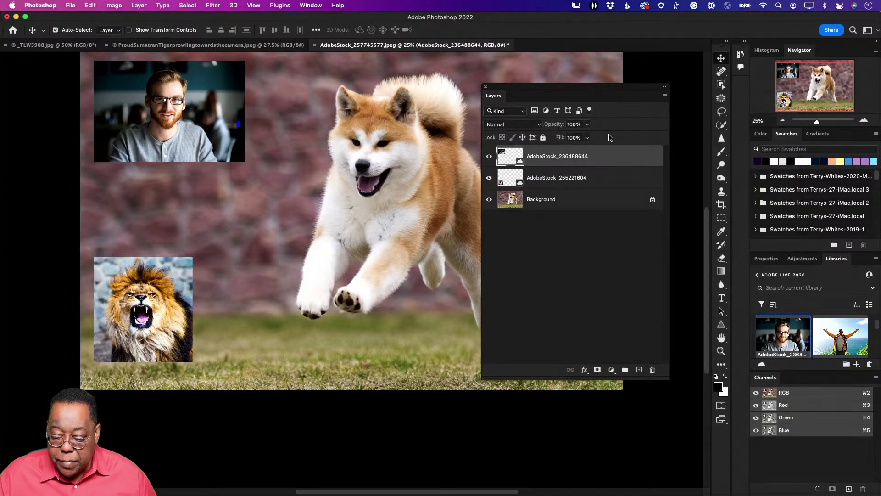
{"action": "left_click", "coordinate": [666, 96]}
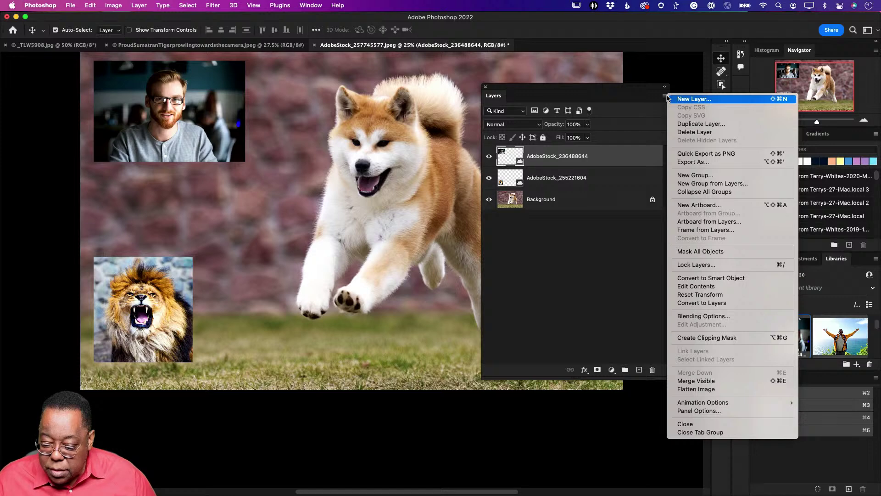
{"action": "left_click", "coordinate": [555, 257]}
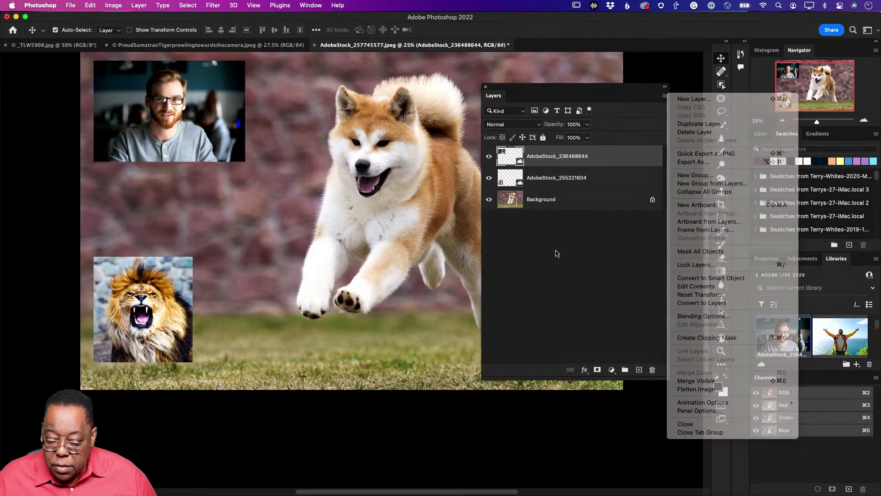
Assign the Orange color label to the AdobeStock_236488644 layer and deselect it.
{"action": "right_click", "coordinate": [568, 158]}
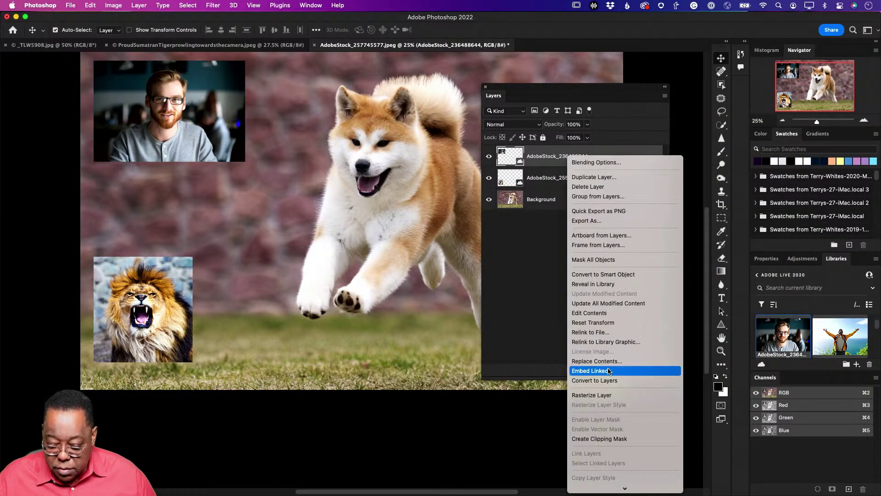
{"action": "scroll", "coordinate": [597, 367], "scroll_direction": "down", "scroll_amount": 5}
{"action": "left_click", "coordinate": [530, 324]}
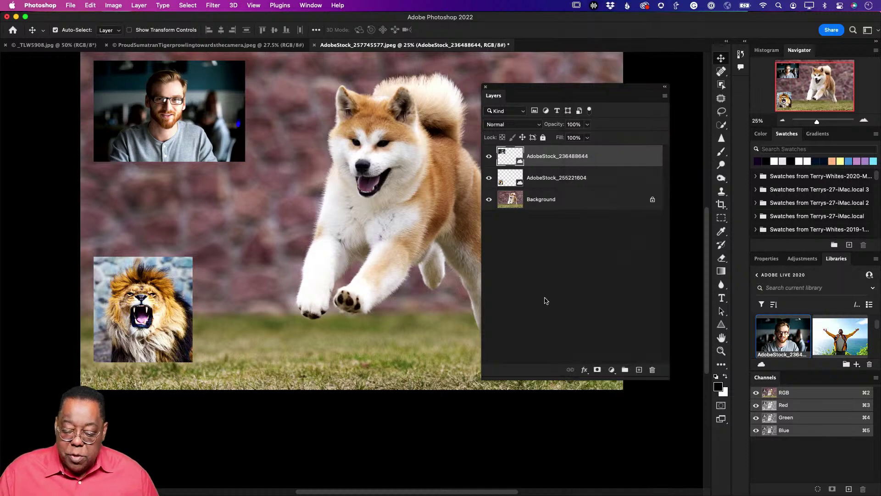
{"action": "right_click", "coordinate": [556, 158]}
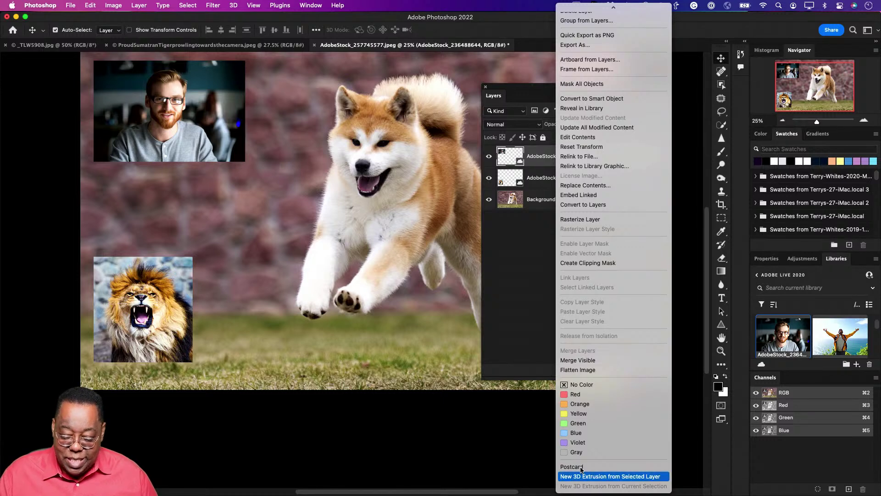
{"action": "left_click", "coordinate": [588, 407]}
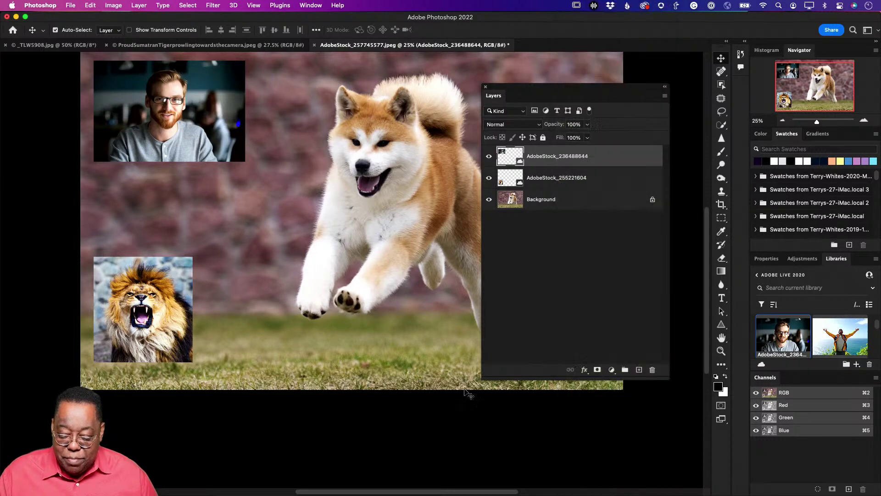
{"action": "left_click", "coordinate": [538, 314]}
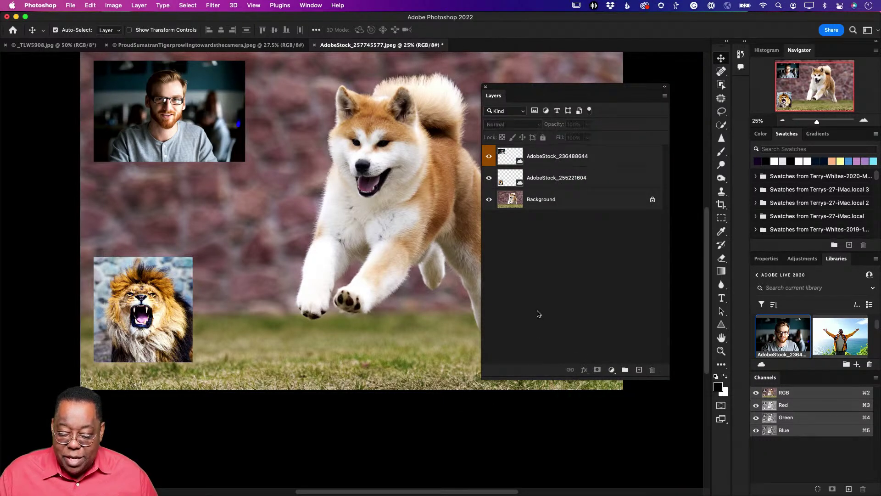
Assign the Green color label to the AdobeStock_255221604 lion layer.
{"action": "left_click", "coordinate": [559, 179]}
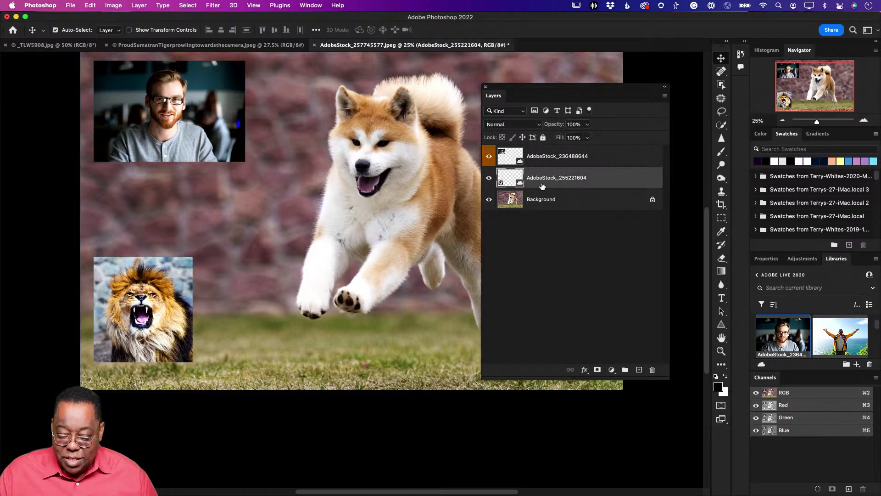
{"action": "right_click", "coordinate": [543, 181]}
{"action": "mouse_move", "coordinate": [601, 488]}
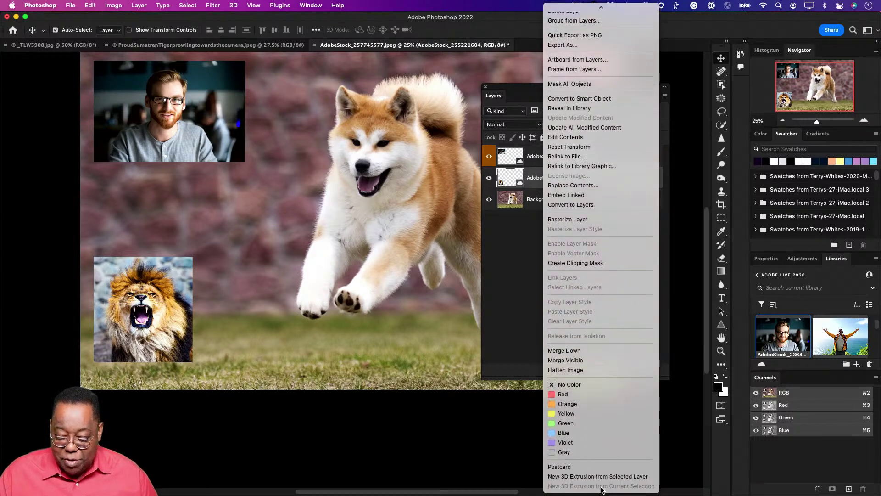
{"action": "left_click", "coordinate": [575, 425]}
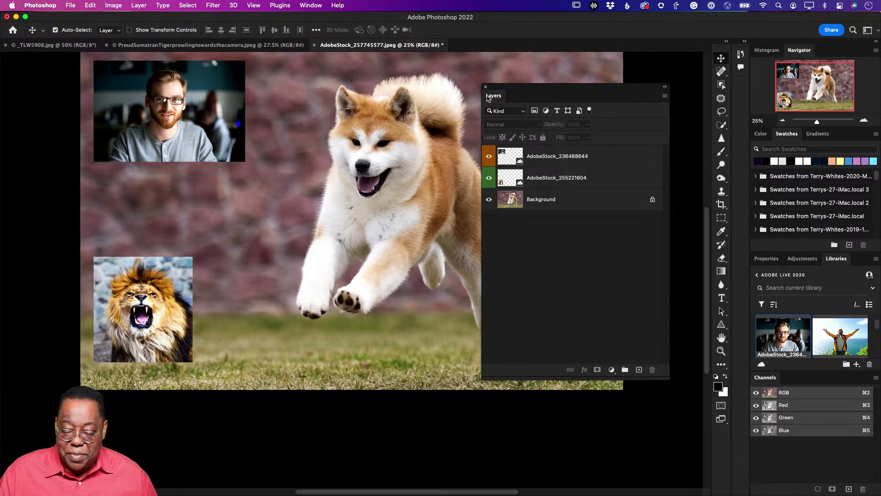
Dock the floating Layers panel back into the group with Channels.
{"action": "left_click_drag", "start_coordinate": [490, 98], "coordinate": [794, 380]}
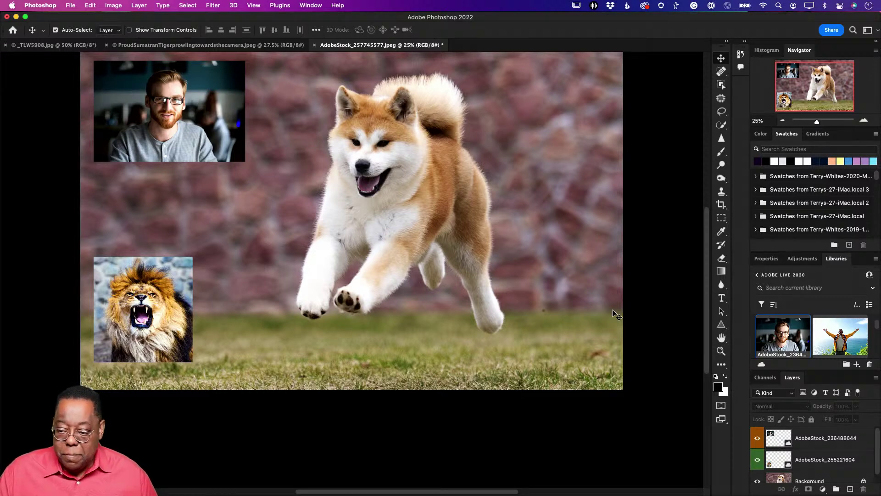
{"action": "scroll", "coordinate": [569, 297], "scroll_direction": "up", "scroll_amount": 3}
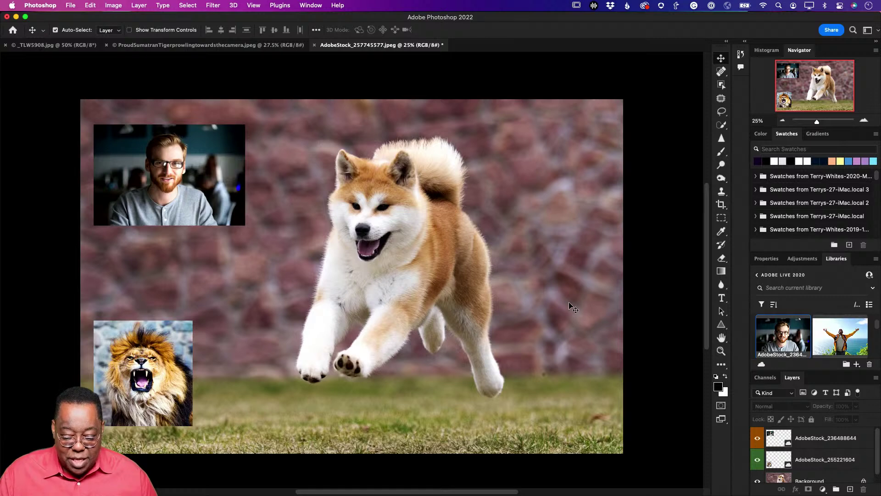
Open the library photo Youngblackwomanwithafrohairstylesmiling.jpeg as its own document and fit it to the screen.
{"action": "scroll", "coordinate": [796, 331], "scroll_direction": "down", "scroll_amount": 5}
{"action": "scroll", "coordinate": [797, 331], "scroll_direction": "down", "scroll_amount": 6}
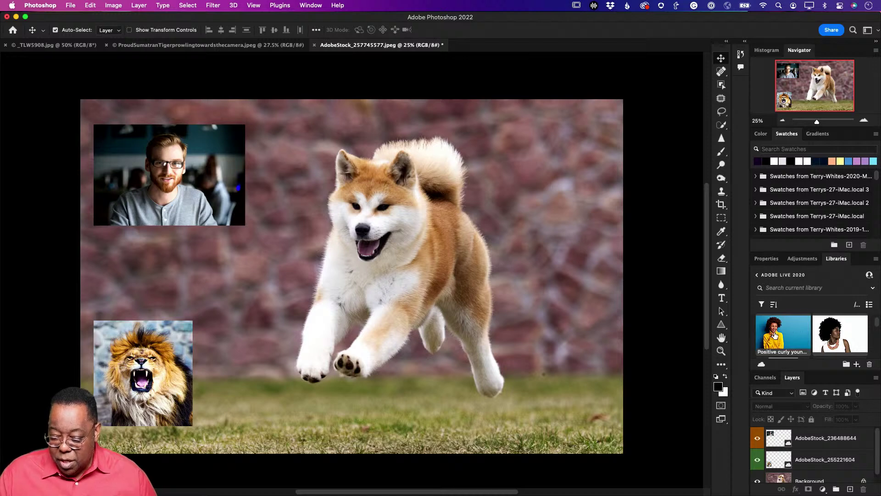
{"action": "scroll", "coordinate": [783, 334], "scroll_direction": "down", "scroll_amount": 2}
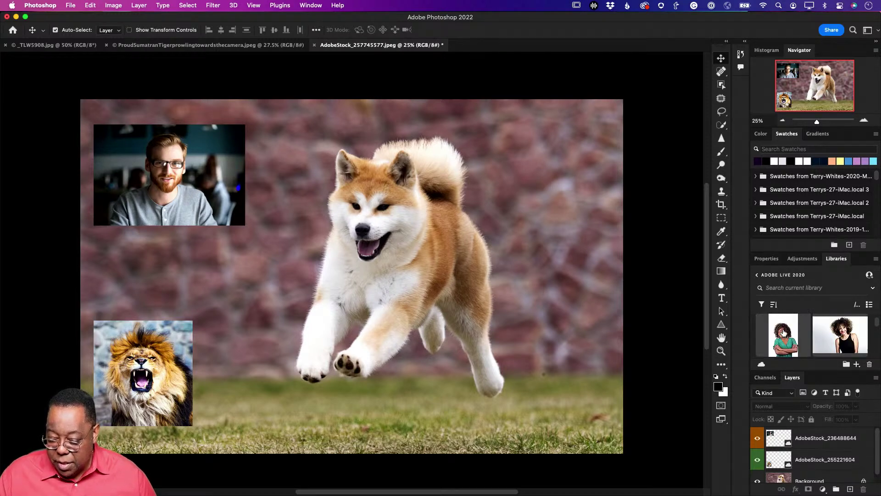
{"action": "double_click", "coordinate": [840, 331]}
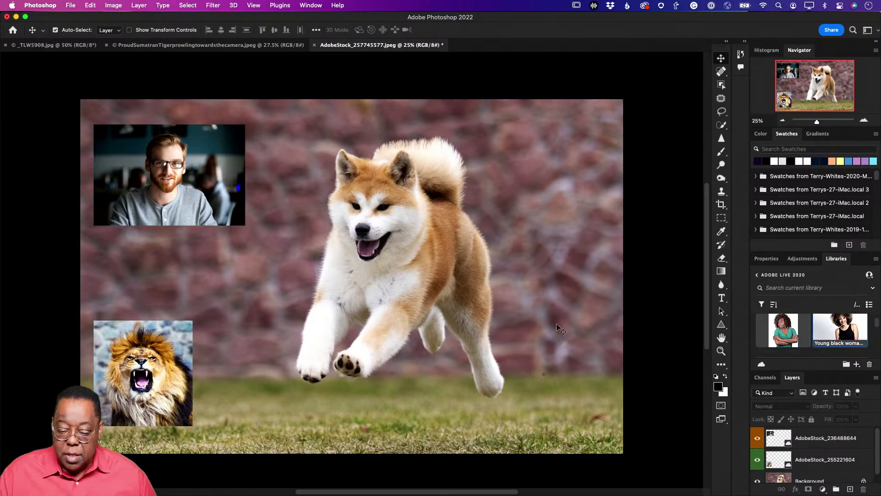
{"action": "key", "text": "super+0"}
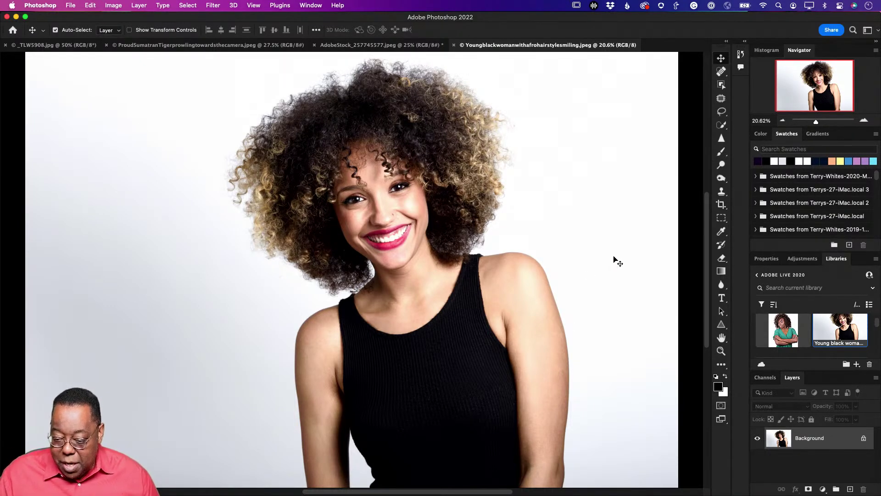
Show the Actions panel, enlarge it to reveal most of its action buttons, and look through the list.
{"action": "left_click", "coordinate": [311, 5]}
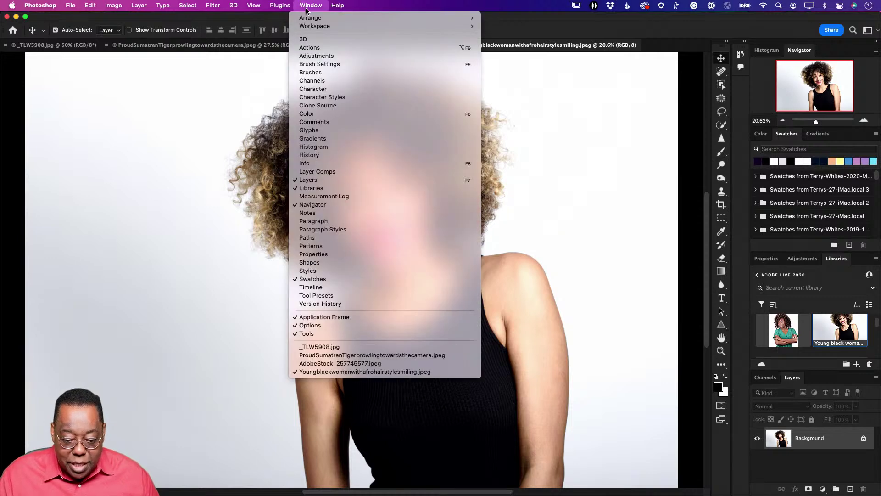
{"action": "left_click", "coordinate": [335, 48]}
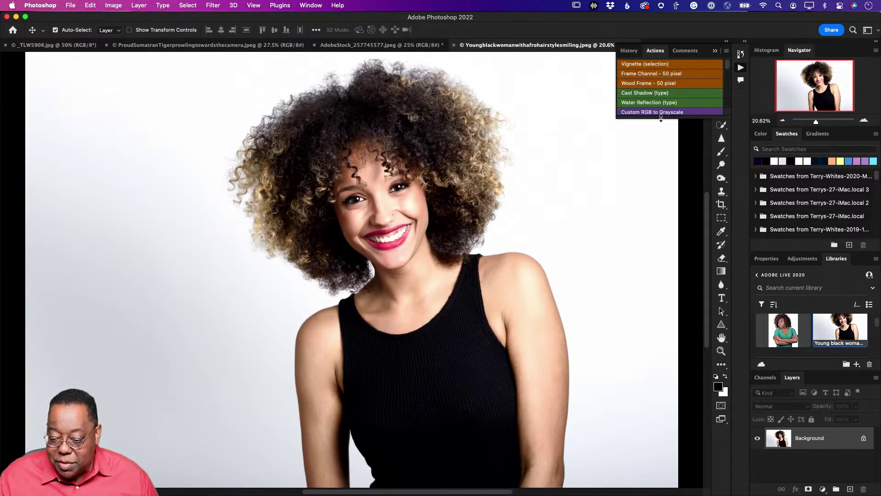
{"action": "left_click_drag", "start_coordinate": [680, 118], "coordinate": [659, 429]}
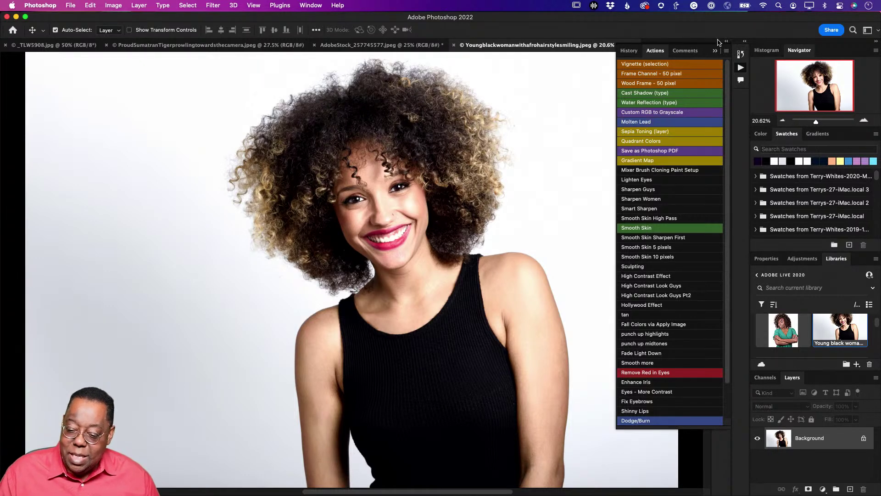
{"action": "left_click", "coordinate": [727, 51]}
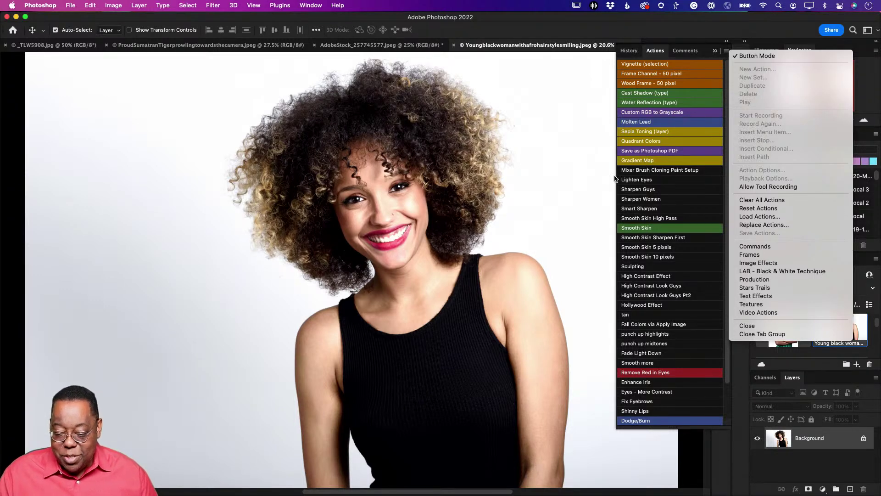
{"action": "left_click", "coordinate": [666, 53]}
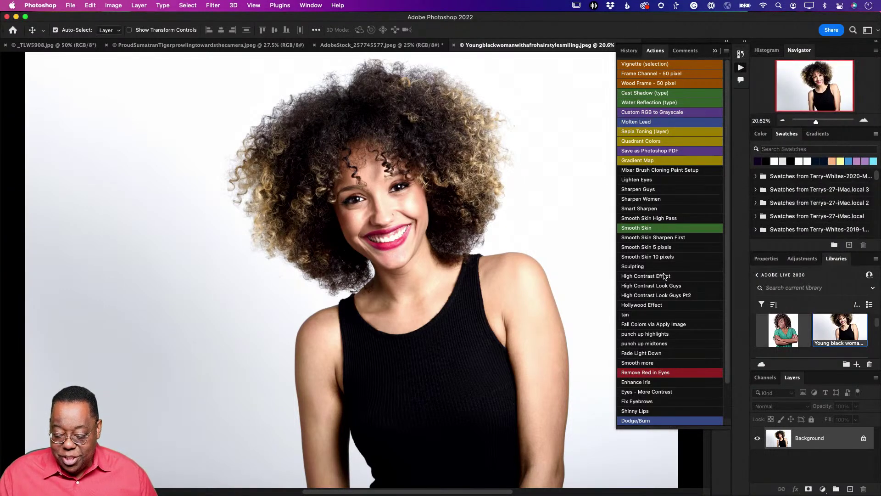
{"action": "scroll", "coordinate": [665, 276], "scroll_direction": "down", "scroll_amount": 2}
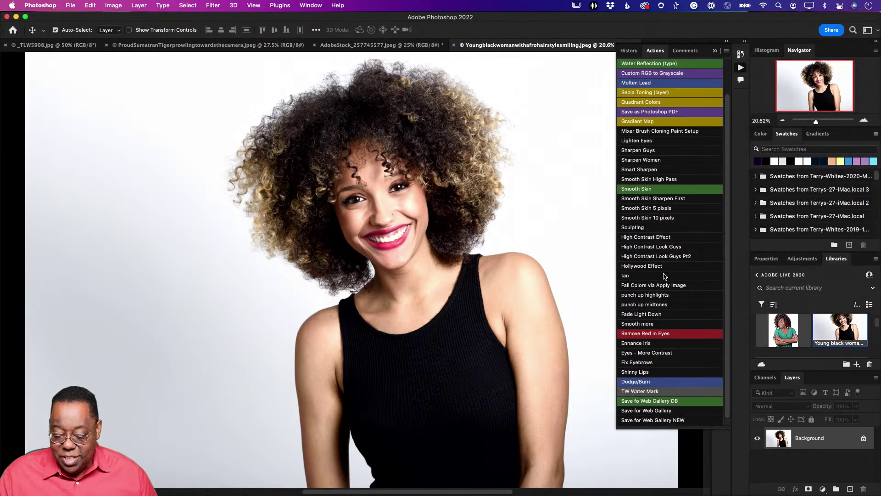
Run the Dodge/Burn action on the portrait, collapse the Actions panel, and switch to the Dodge tool.
{"action": "left_click", "coordinate": [654, 383]}
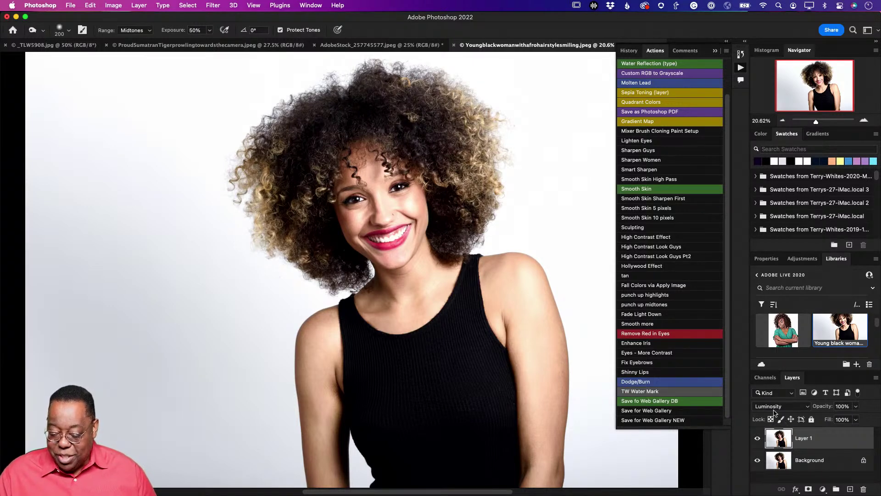
{"action": "left_click", "coordinate": [741, 67]}
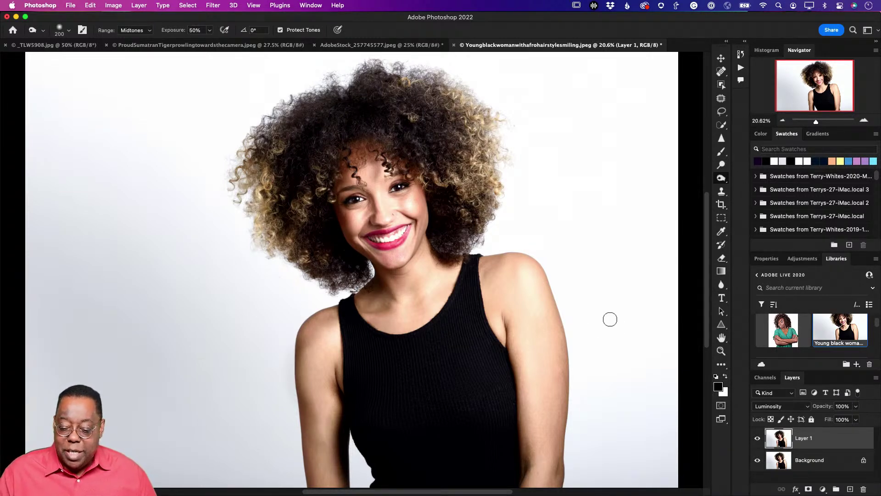
{"action": "left_click", "coordinate": [722, 164]}
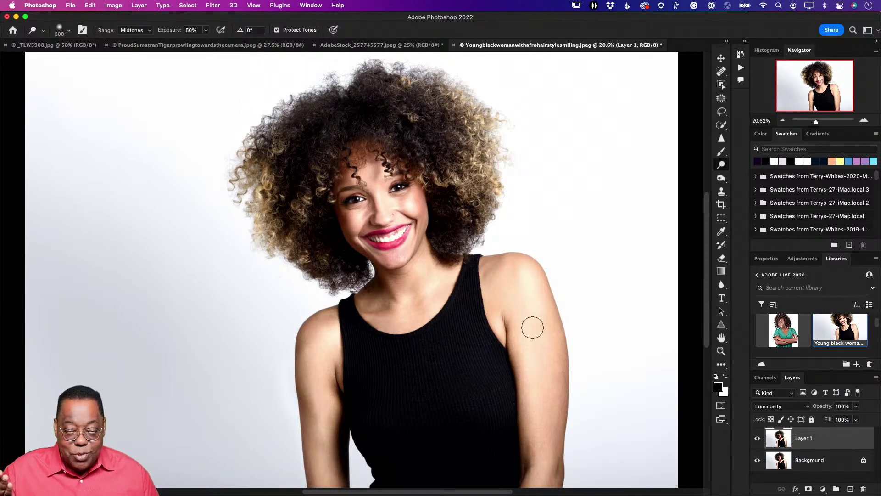
Float the Actions panel on its own over the portrait and turn off Button Mode.
{"action": "left_click", "coordinate": [739, 69]}
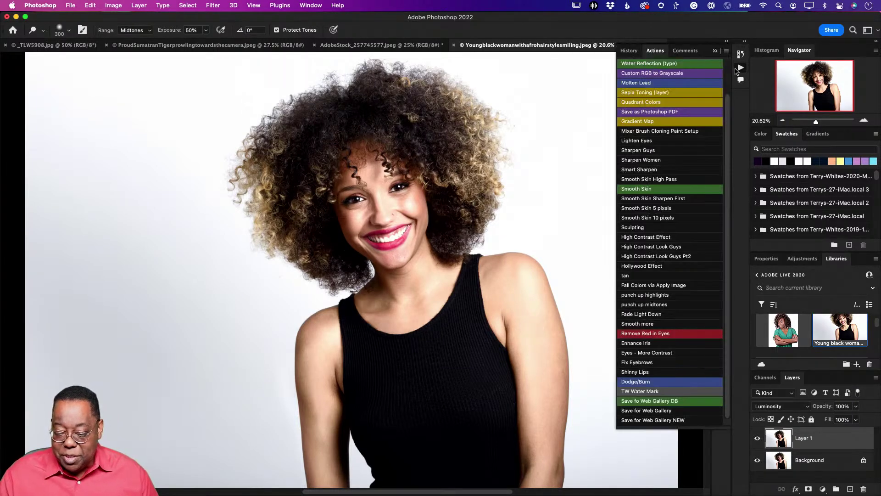
{"action": "left_click_drag", "start_coordinate": [652, 54], "coordinate": [539, 110]}
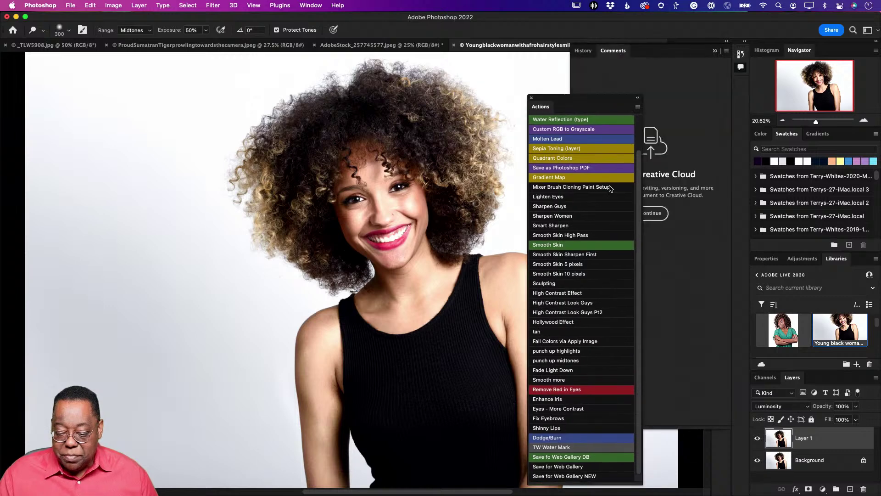
{"action": "left_click", "coordinate": [716, 51]}
{"action": "left_click_drag", "start_coordinate": [594, 97], "coordinate": [621, 64]}
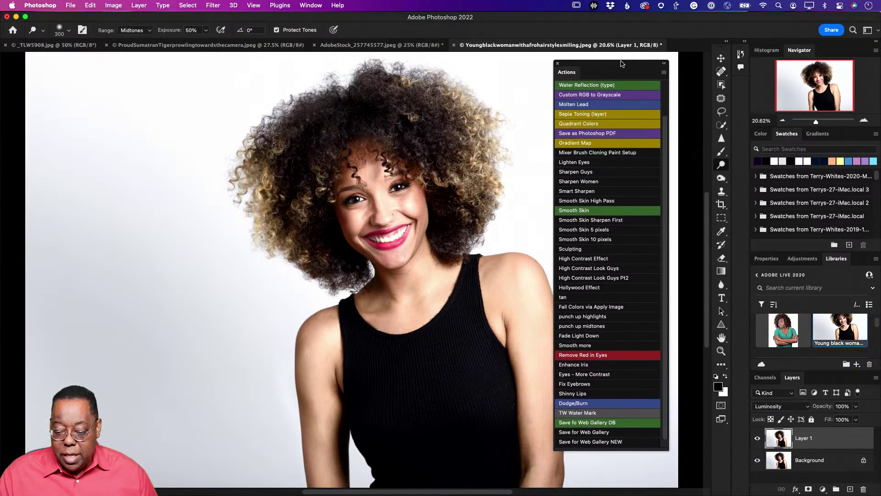
{"action": "left_click", "coordinate": [664, 72]}
{"action": "left_click", "coordinate": [674, 77]}
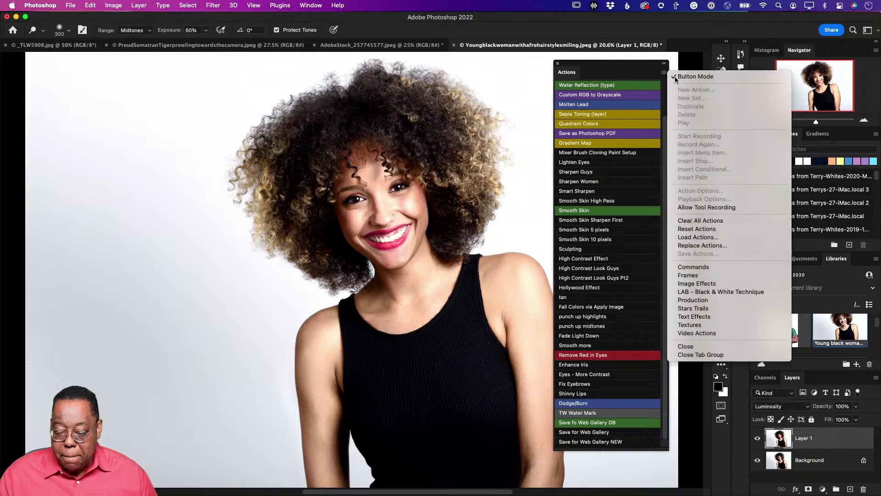
Delete Layer 1 from the portrait and collapse the Retouching action set.
{"action": "left_click_drag", "start_coordinate": [820, 439], "coordinate": [862, 490]}
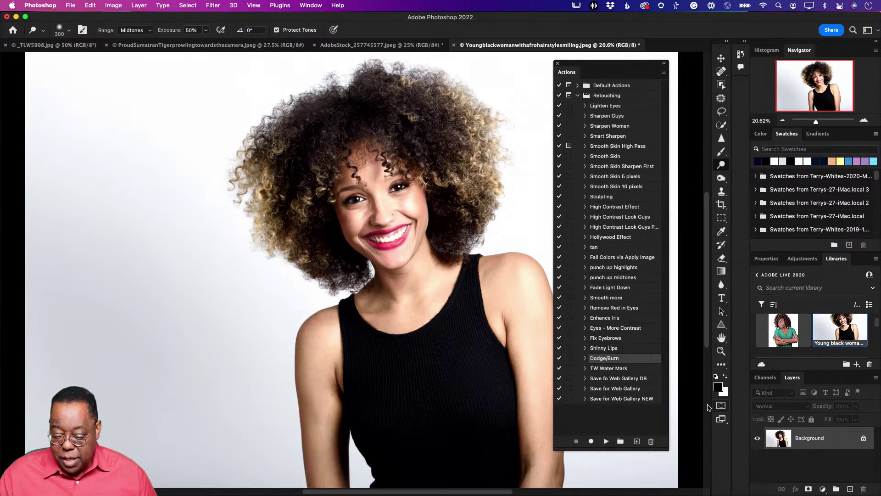
{"action": "left_click", "coordinate": [637, 424]}
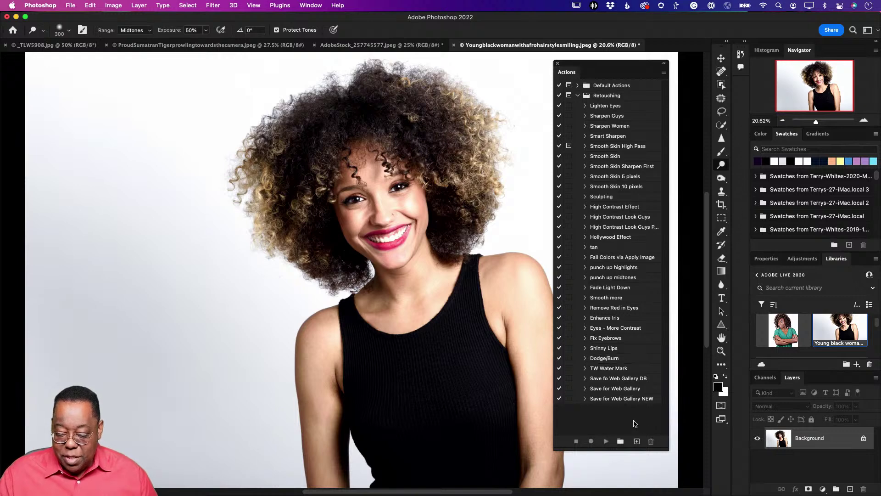
{"action": "left_click", "coordinate": [577, 96]}
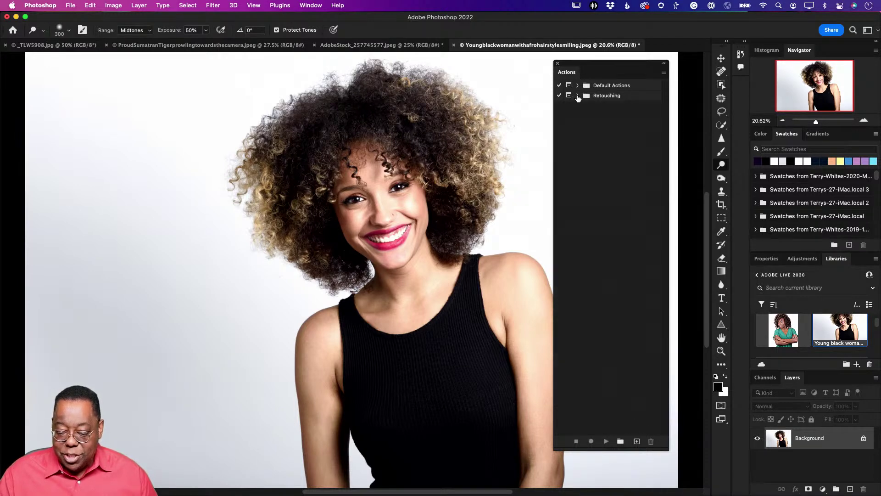
Create a new action set named PhotoMasterclass.
{"action": "left_click", "coordinate": [620, 441]}
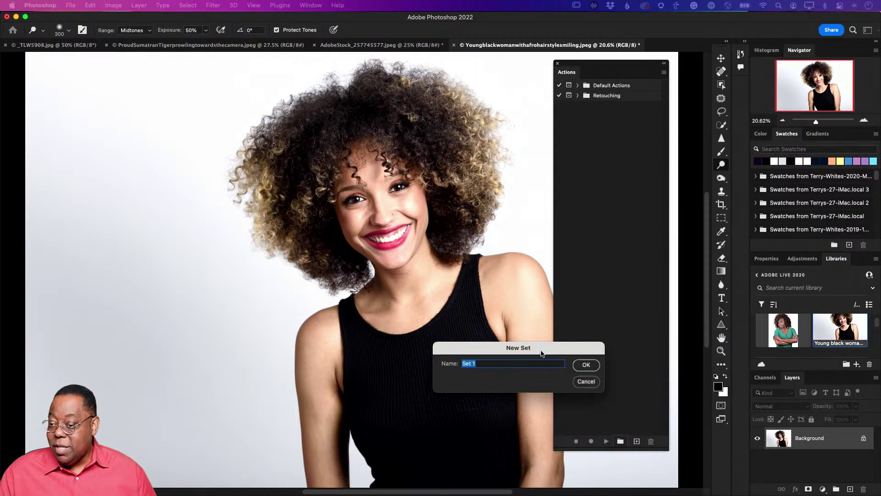
{"action": "left_click_drag", "start_coordinate": [590, 340], "coordinate": [421, 269]}
{"action": "type", "text": "PhotoMasterclass"}
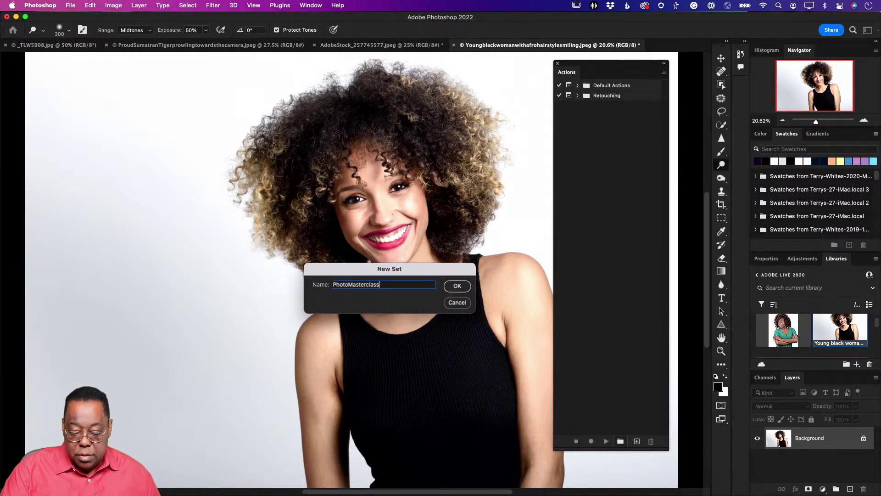
{"action": "key", "text": "Return"}
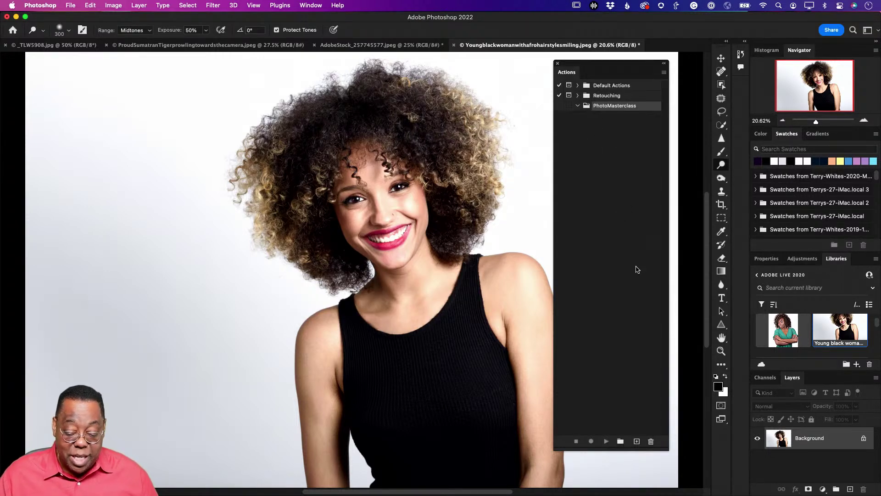
Set up a new action named Dodge and Burn in the PhotoMasterclass set, with function key F4 and color Green.
{"action": "left_click", "coordinate": [637, 442]}
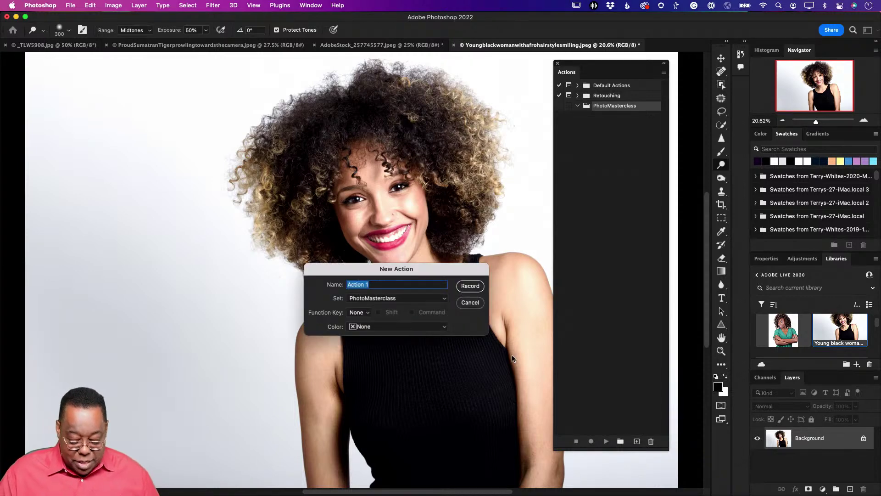
{"action": "type", "text": "Dodge and Burn"}
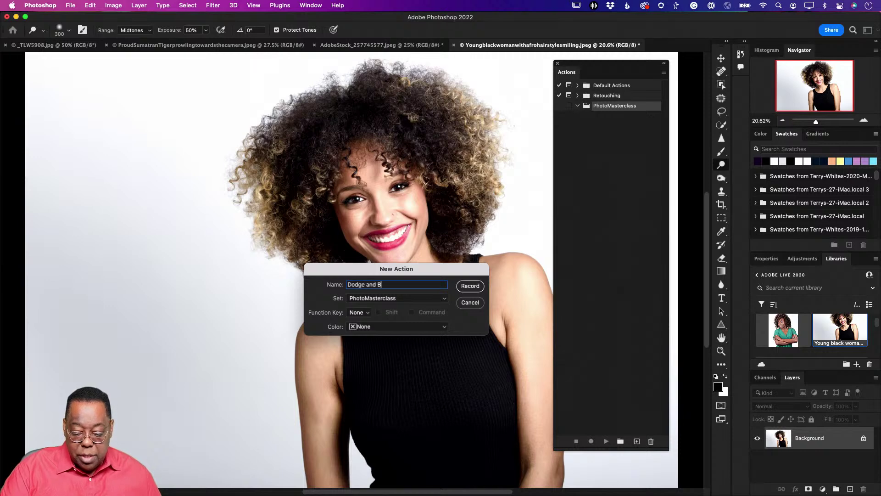
{"action": "left_click", "coordinate": [366, 316]}
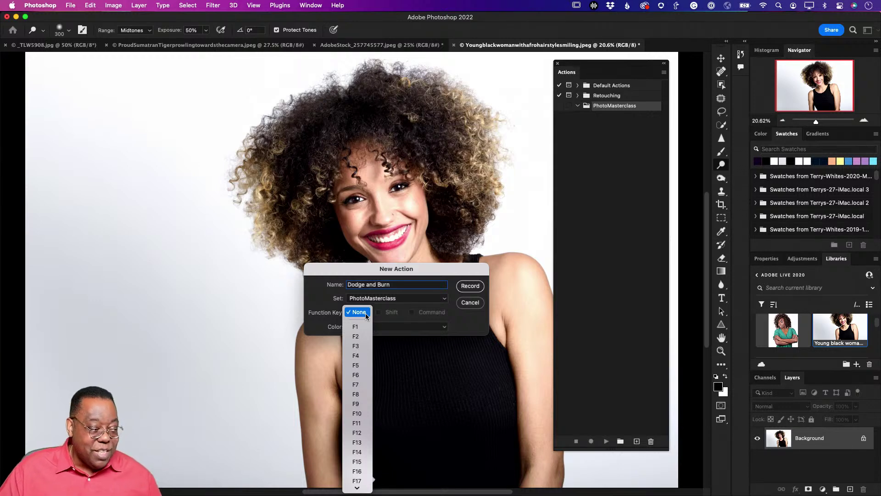
{"action": "left_click", "coordinate": [367, 355]}
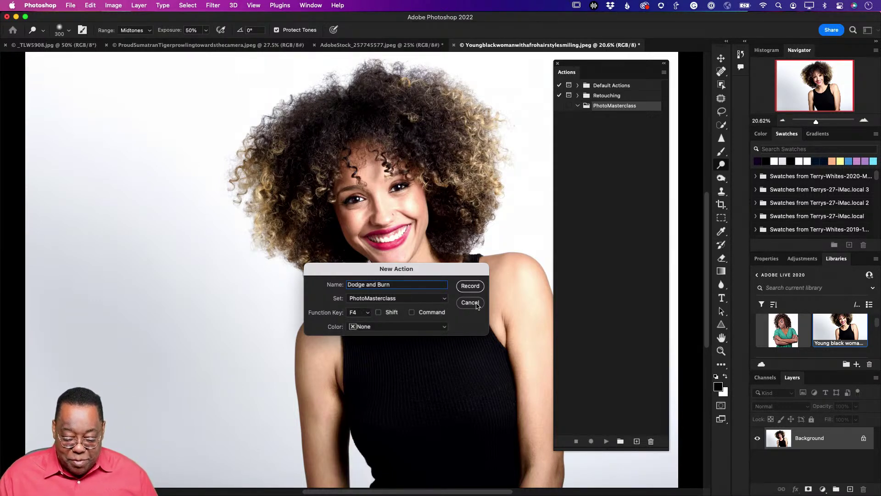
{"action": "left_click", "coordinate": [428, 326]}
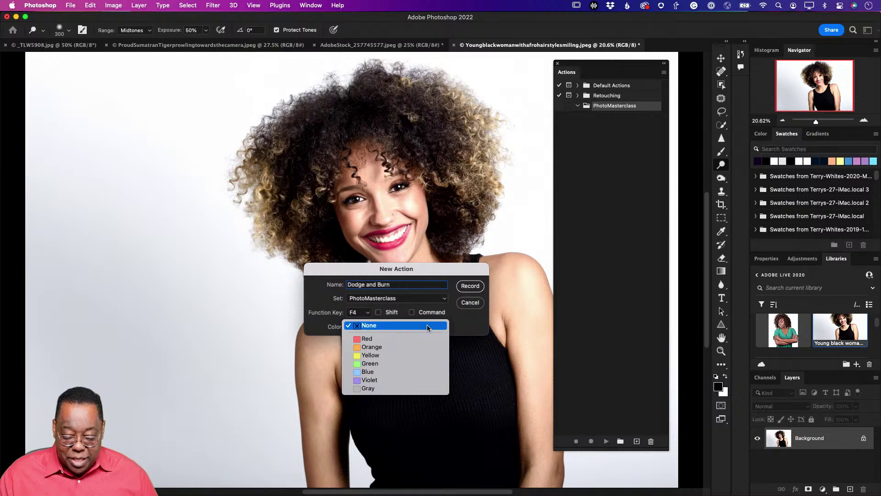
{"action": "left_click", "coordinate": [409, 365]}
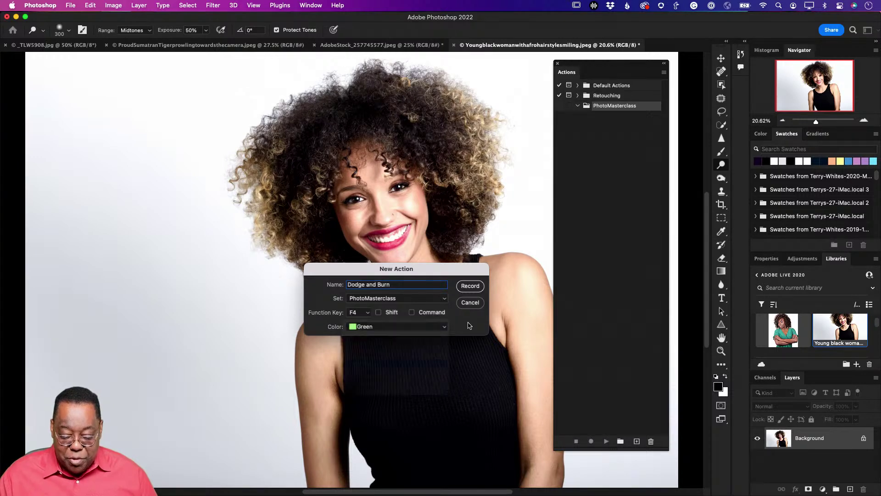
Reject the conflicting F4 shortcut, set the action's function key to None, and start recording Dodge and Burn.
{"action": "left_click", "coordinate": [471, 290]}
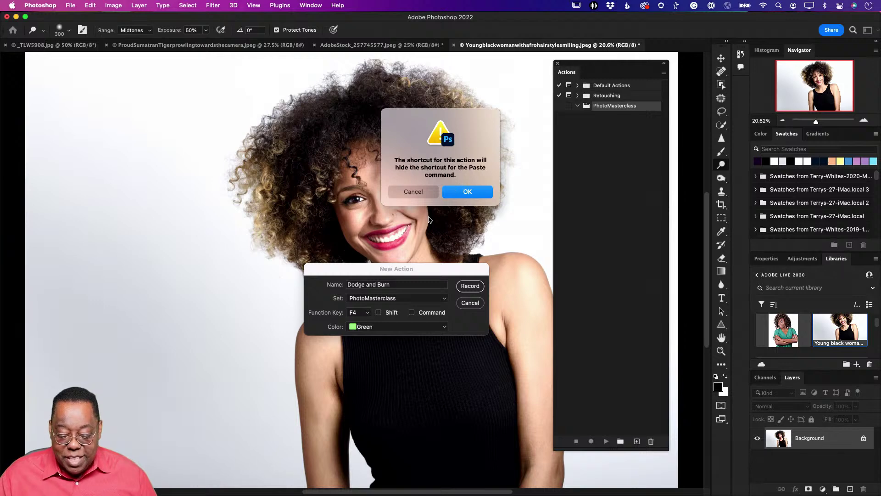
{"action": "left_click", "coordinate": [422, 198]}
{"action": "left_click", "coordinate": [368, 313]}
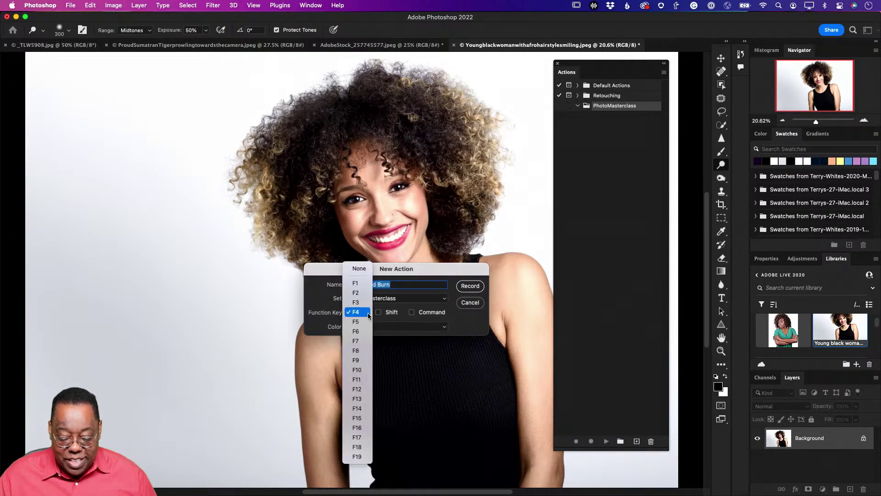
{"action": "left_click", "coordinate": [361, 269]}
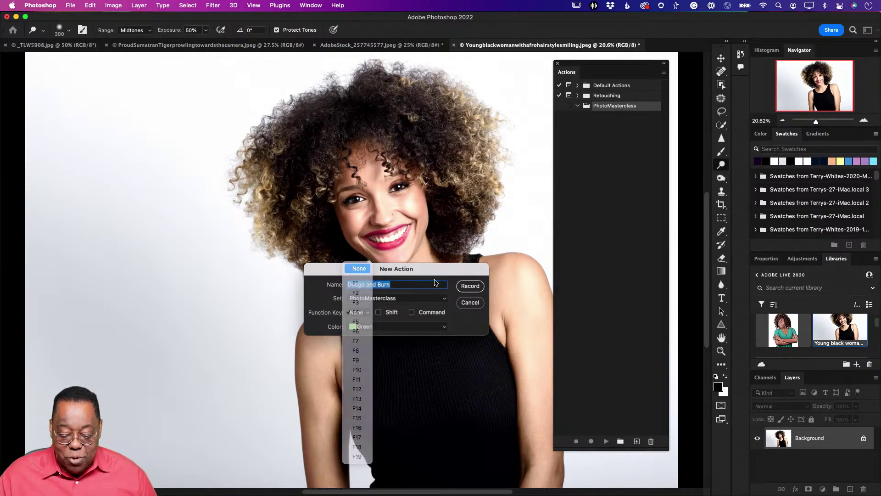
{"action": "left_click", "coordinate": [471, 286]}
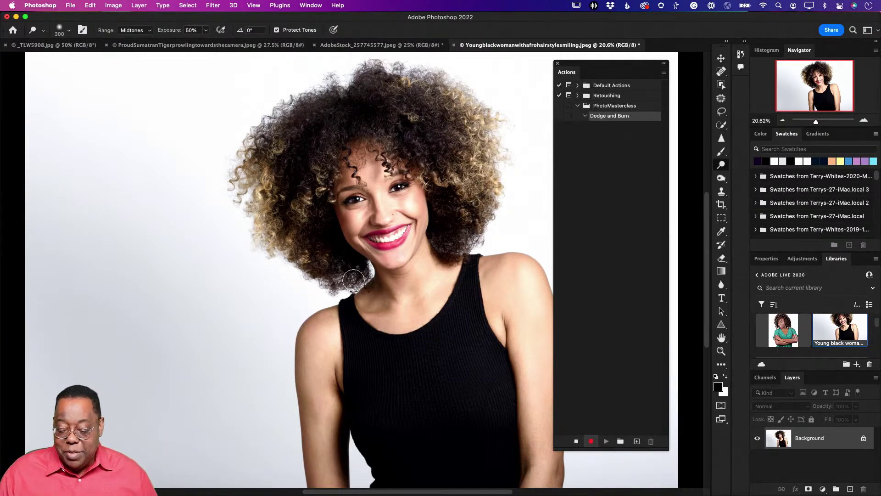
Record duplicating the Background layer with Layer Via Copy in the Dodge and Burn action.
{"action": "left_click", "coordinate": [138, 5]}
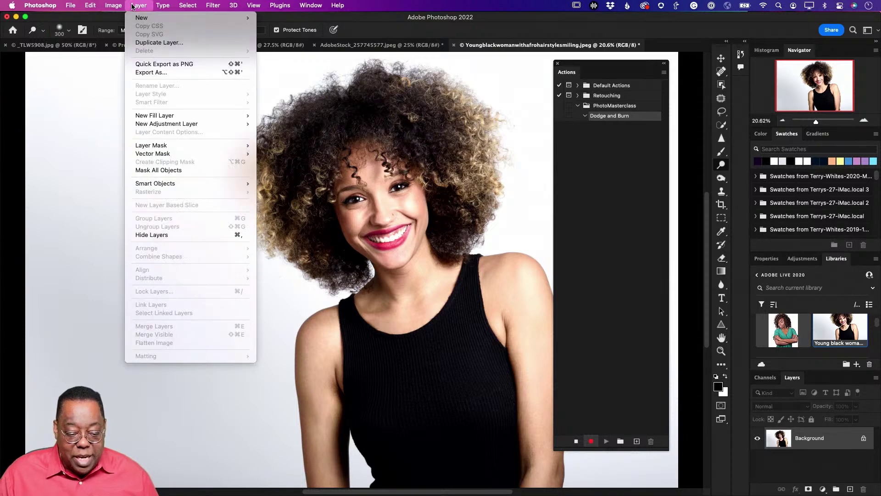
{"action": "mouse_move", "coordinate": [140, 20]}
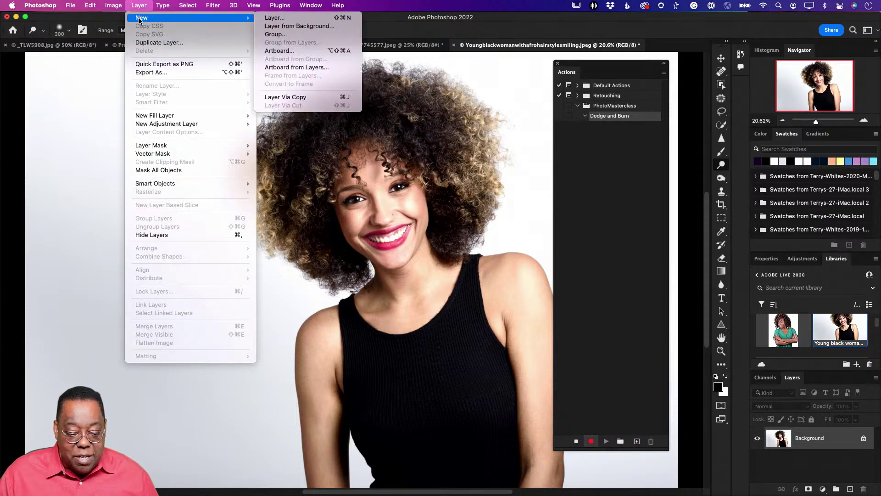
{"action": "left_click", "coordinate": [312, 97]}
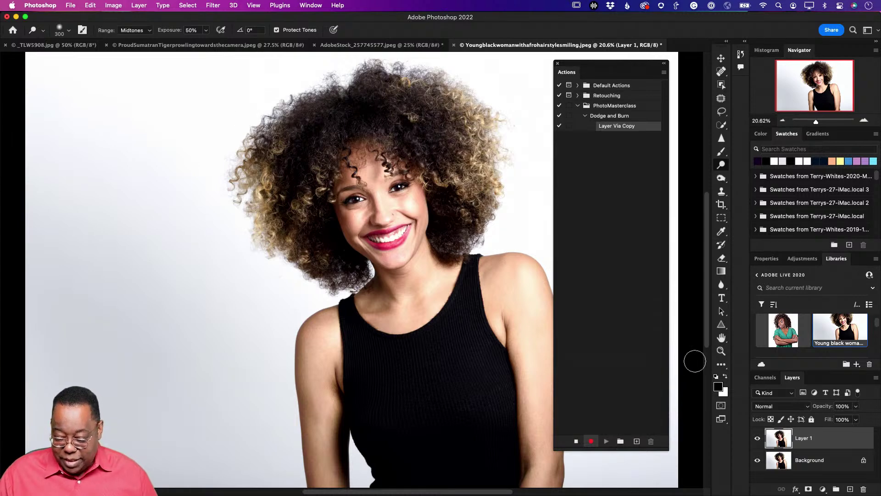
Record setting the duplicated layer's blend mode to Luminosity and selecting the Burn tool.
{"action": "left_click", "coordinate": [777, 409]}
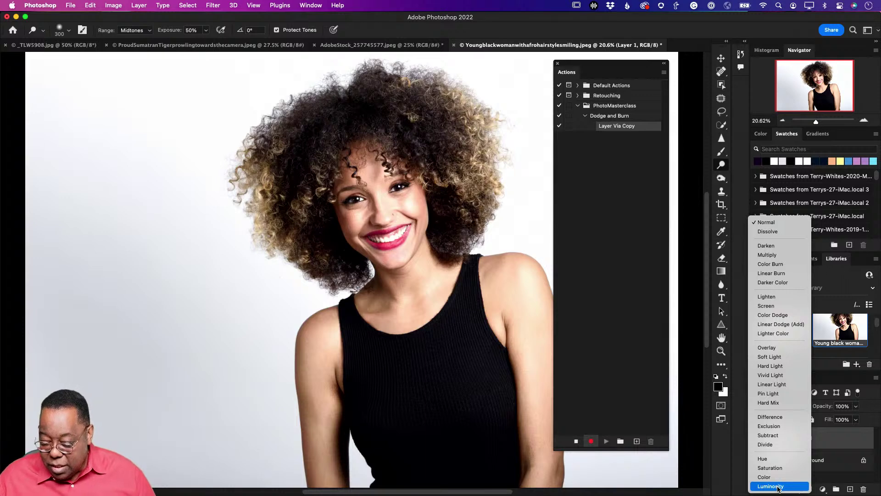
{"action": "left_click", "coordinate": [778, 487]}
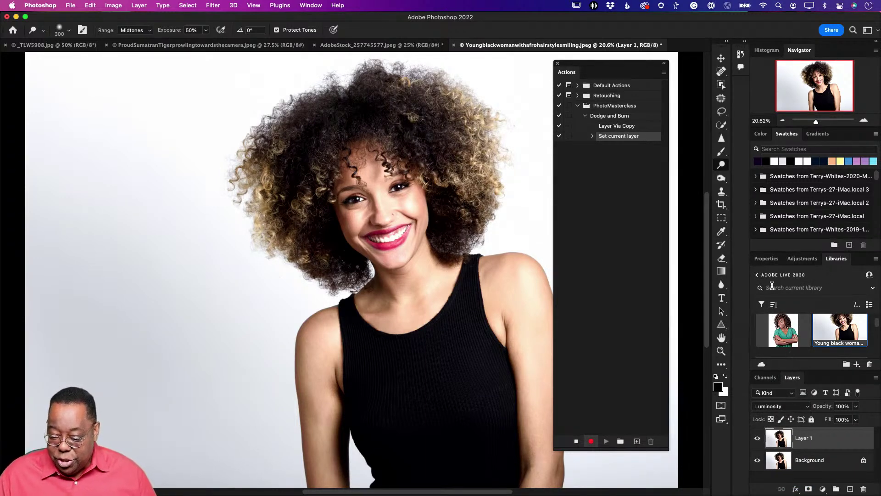
{"action": "left_click", "coordinate": [720, 179]}
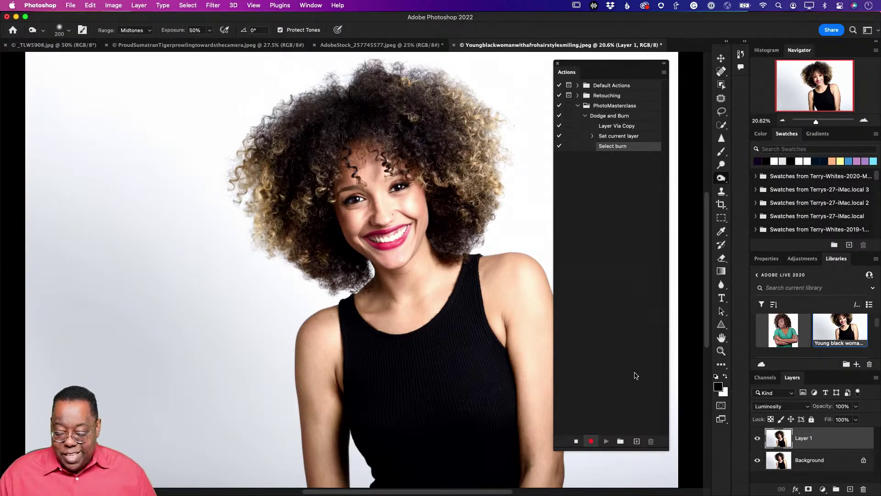
Stop recording the Dodge and Burn action and delete the duplicated layer above the Background.
{"action": "left_click", "coordinate": [576, 441]}
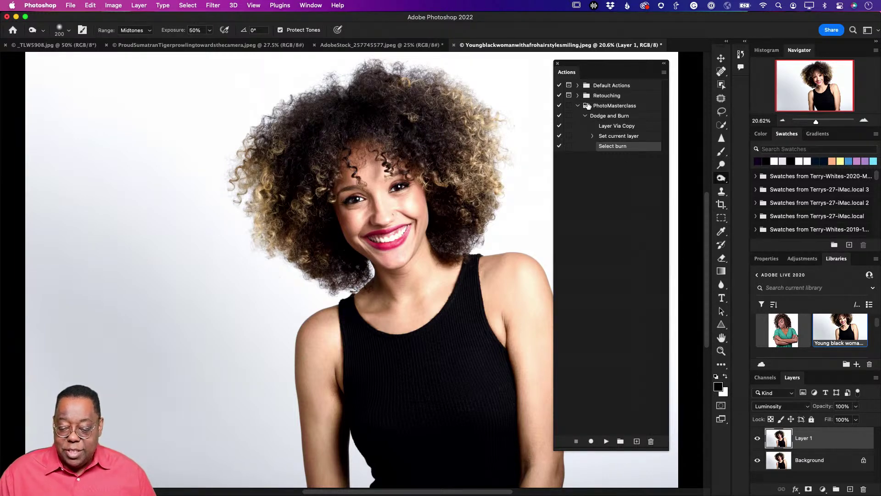
{"action": "left_click_drag", "start_coordinate": [820, 437], "coordinate": [863, 489]}
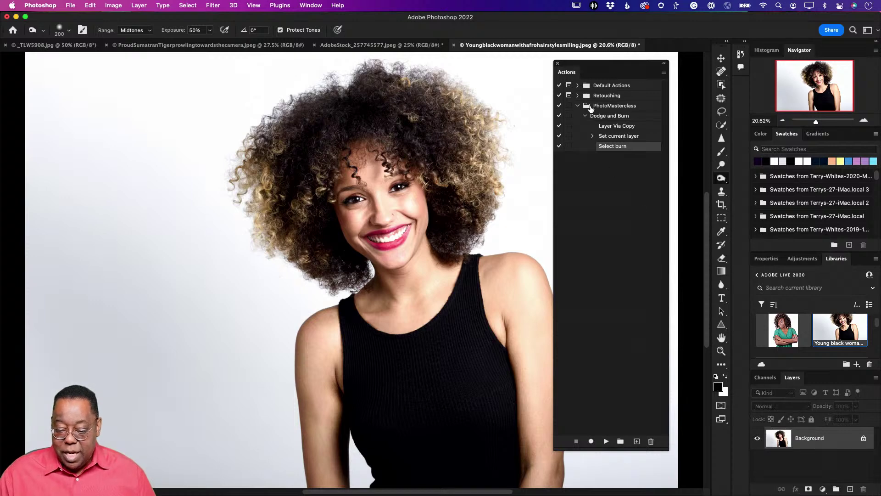
Collapse the recorded steps of the Dodge and Burn action and play the action on the portrait.
{"action": "left_click", "coordinate": [585, 116]}
{"action": "left_click", "coordinate": [587, 117]}
{"action": "left_click", "coordinate": [586, 116]}
{"action": "left_click", "coordinate": [596, 116]}
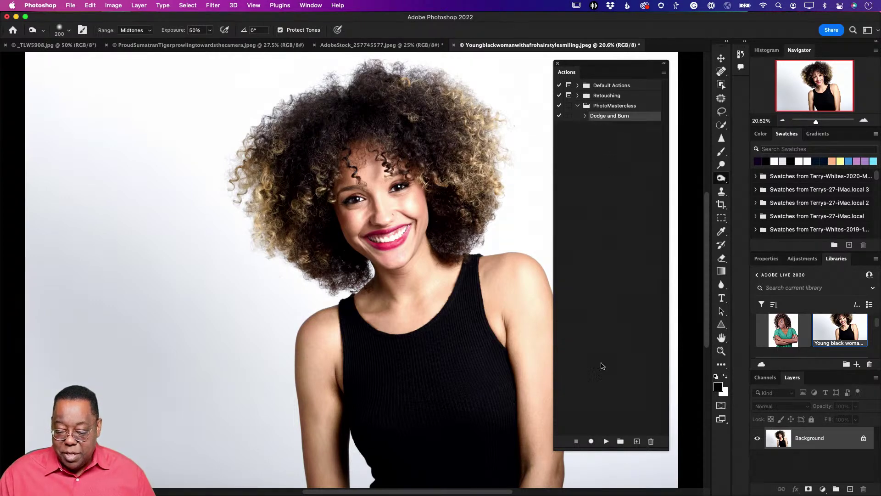
{"action": "left_click", "coordinate": [606, 441]}
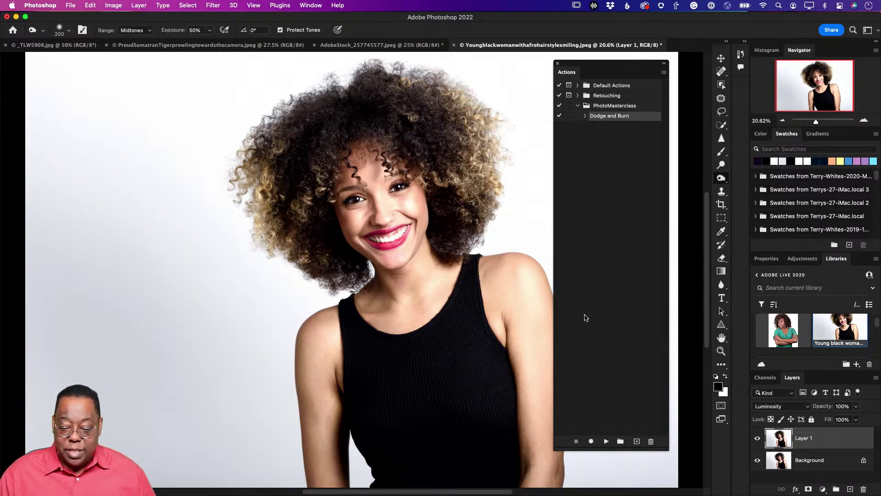
Show the actions in Button Mode and find Dodge and Burn among them.
{"action": "left_click", "coordinate": [662, 73]}
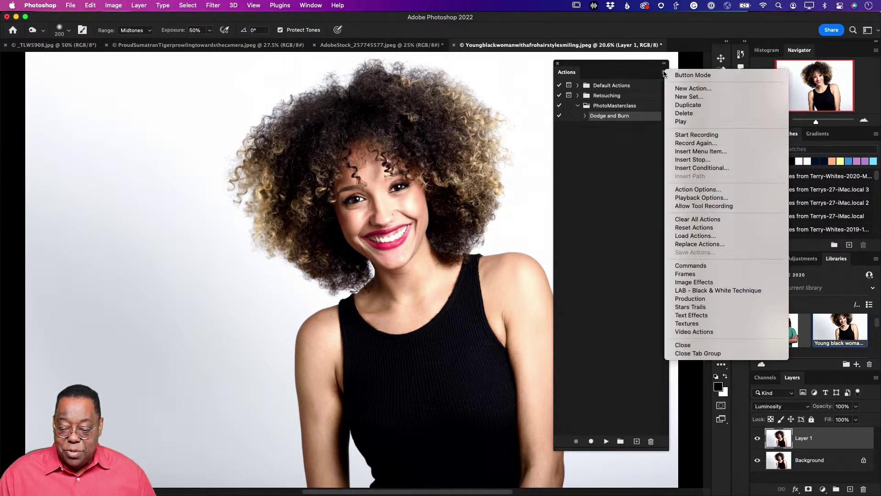
{"action": "left_click", "coordinate": [693, 75]}
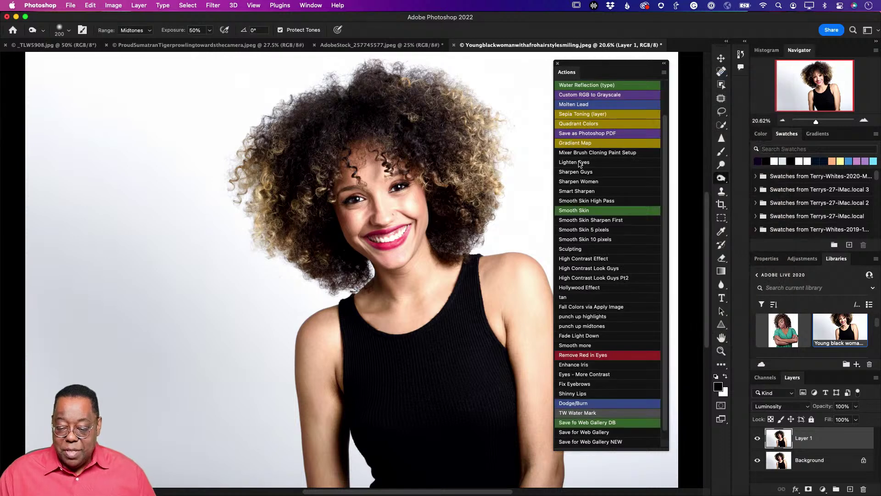
{"action": "scroll", "coordinate": [599, 332], "scroll_direction": "down", "scroll_amount": 1}
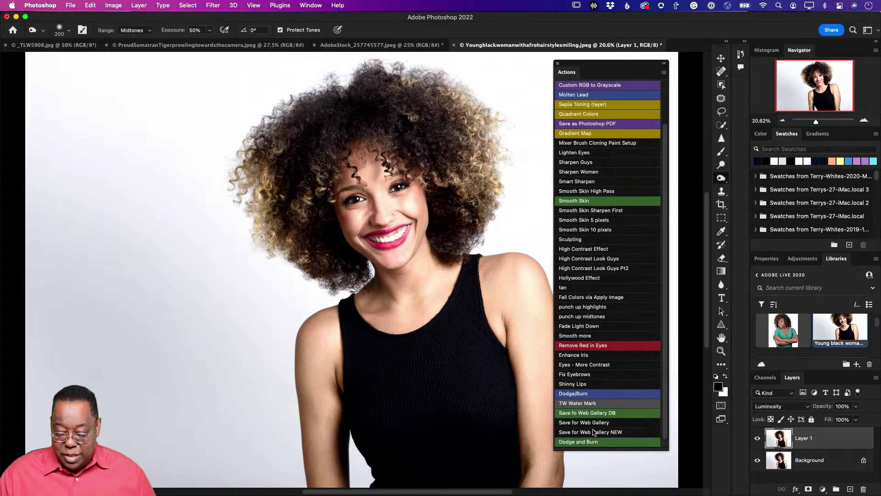